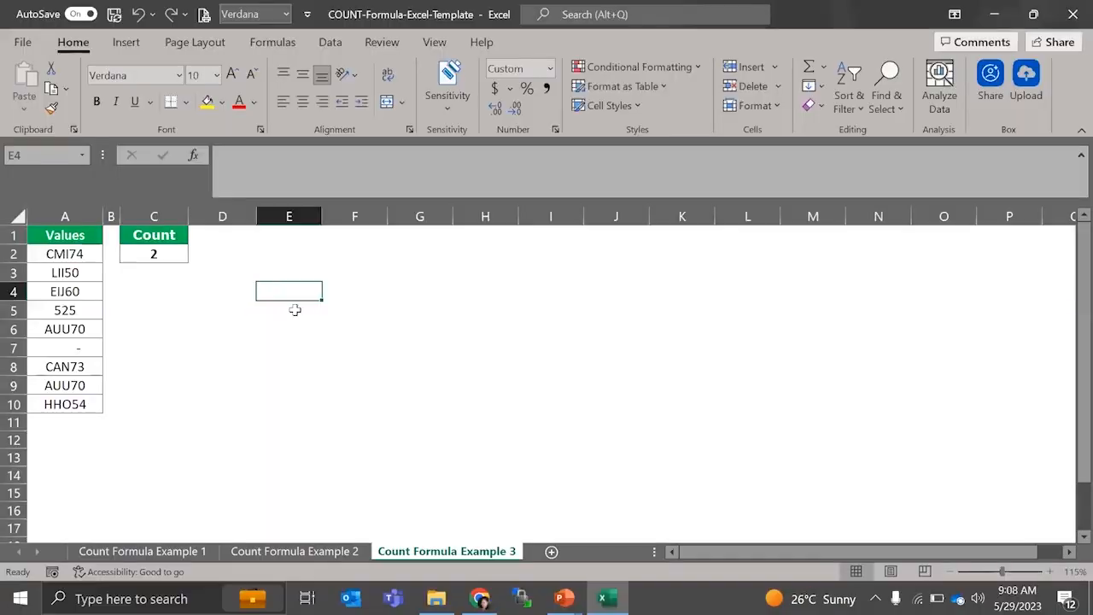
# On the Count Formula Example 1 sheet, review the values in A2:A12 and clear the old results from C2:C9.
pyautogui.click(121, 552)
pyautogui.click(185, 452)
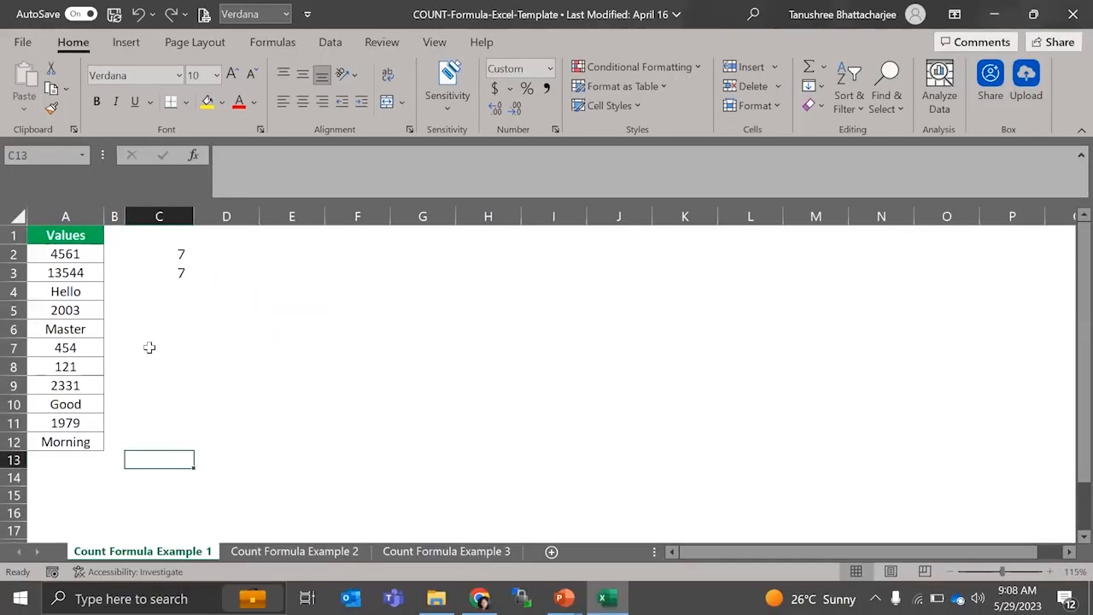
pyautogui.click(78, 254)
pyautogui.moveTo(79, 293); pyautogui.dragTo(83, 442)
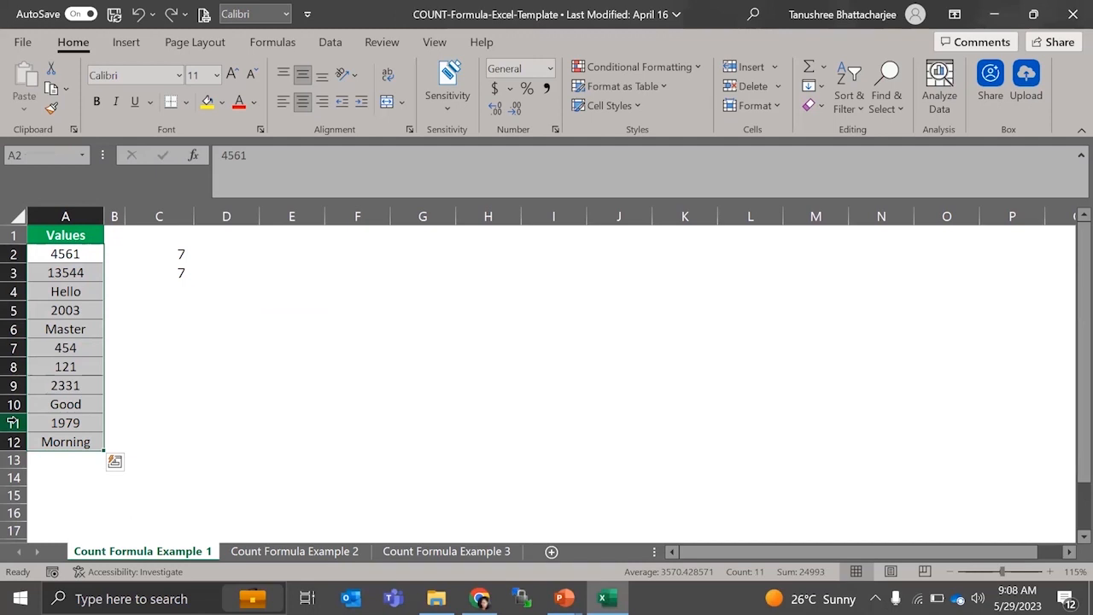
pyautogui.moveTo(159, 385); pyautogui.dragTo(149, 246)
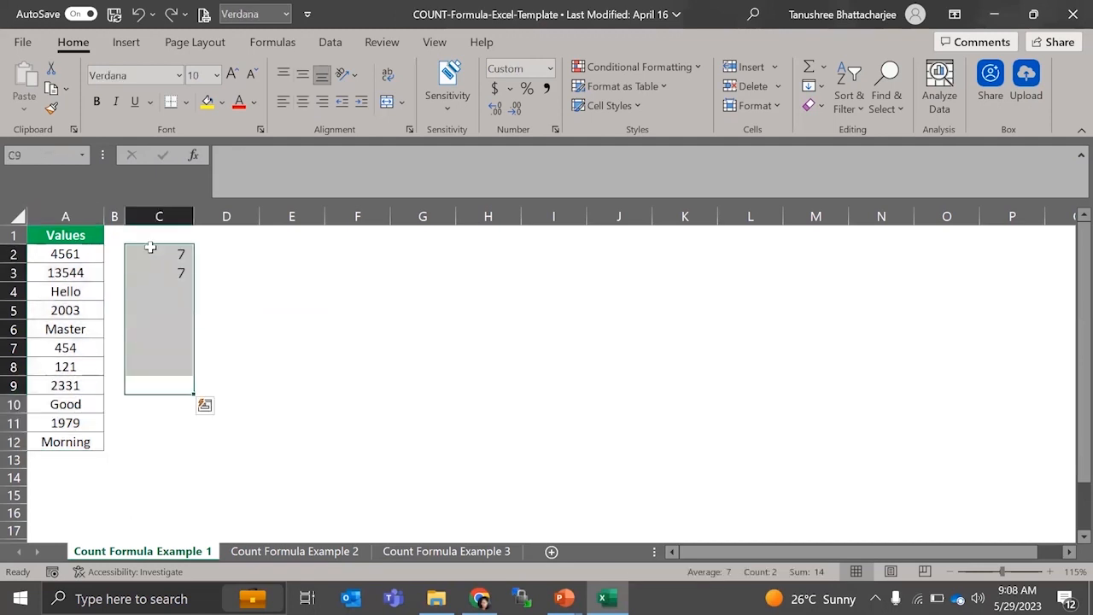
pyautogui.press('Delete')
# Begin a COUNT formula in cell C2 beside the Values list.
pyautogui.click(141, 253)
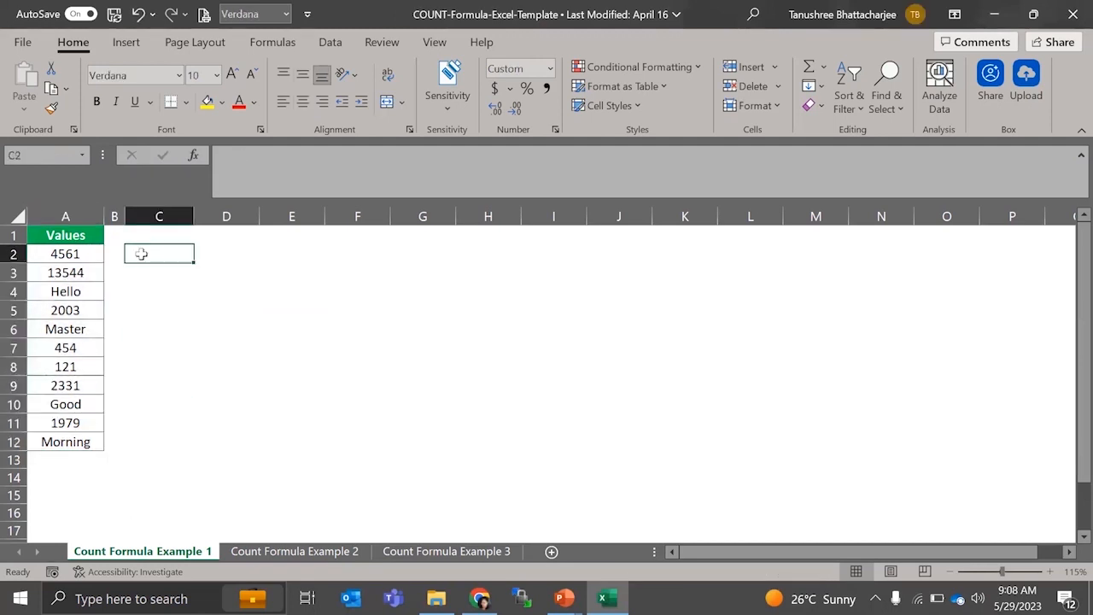
pyautogui.write('=coun')
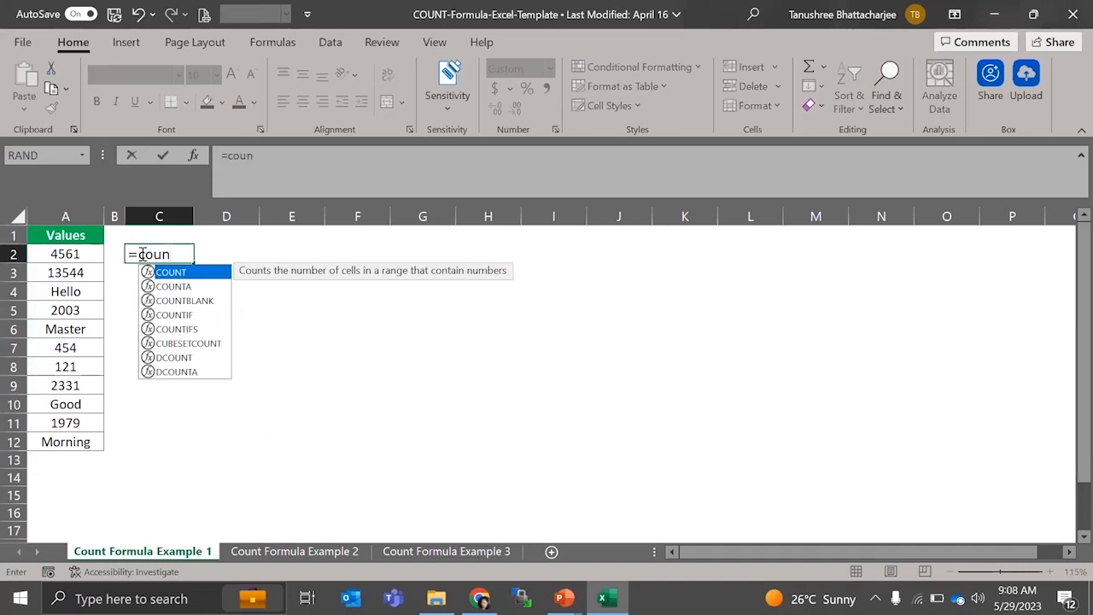
pyautogui.write('t(')
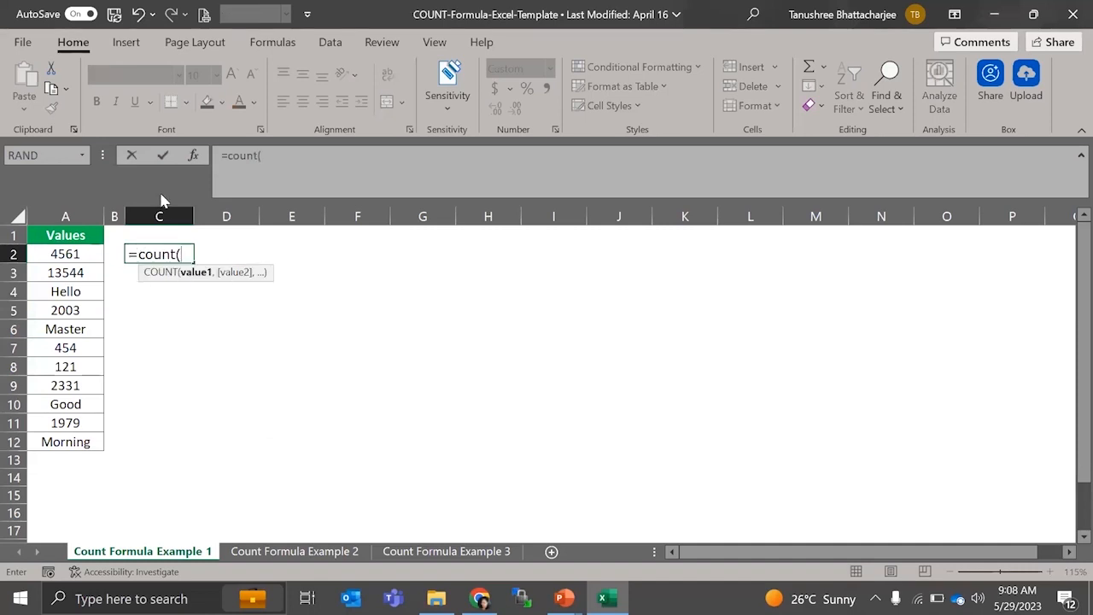
pyautogui.click(80, 256)
pyautogui.write(',')
pyautogui.click(80, 273)
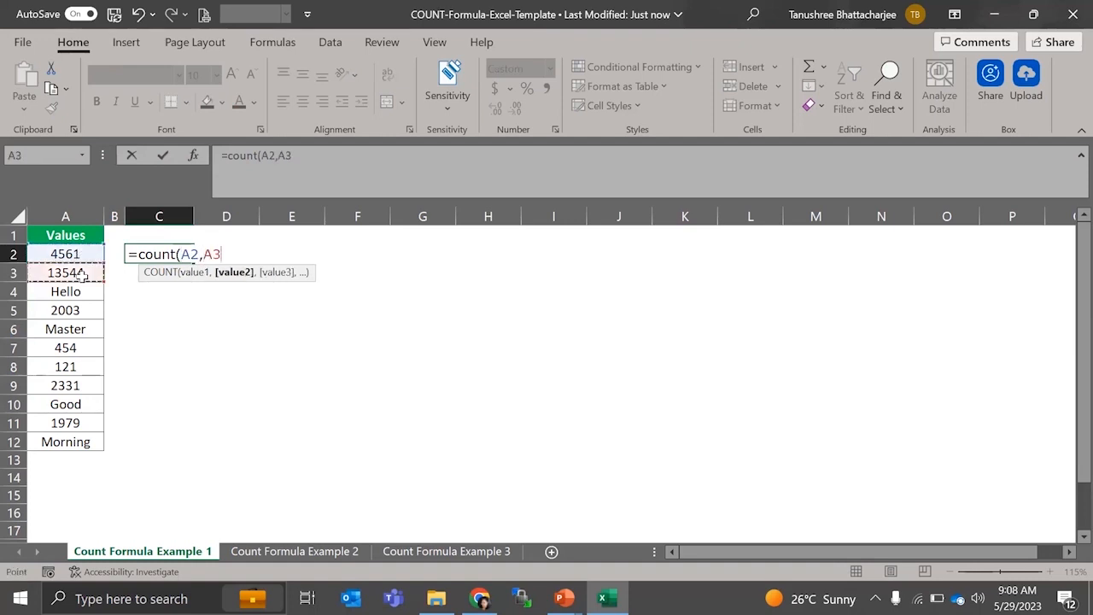
pyautogui.press('BackSpace')
pyautogui.press('BackSpace')
pyautogui.press('BackSpace')
pyautogui.press('BackSpace')
pyautogui.press('BackSpace')
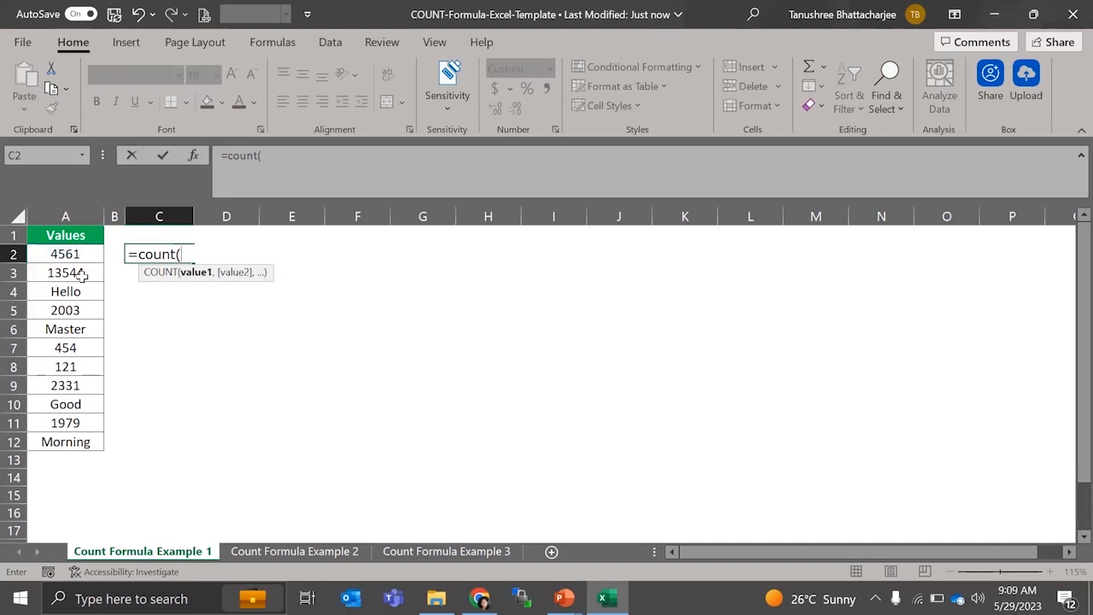
# Complete the COUNT formula in C2 with the range A2:A12 and display the entered formula.
pyautogui.moveTo(77, 254); pyautogui.dragTo(83, 441)
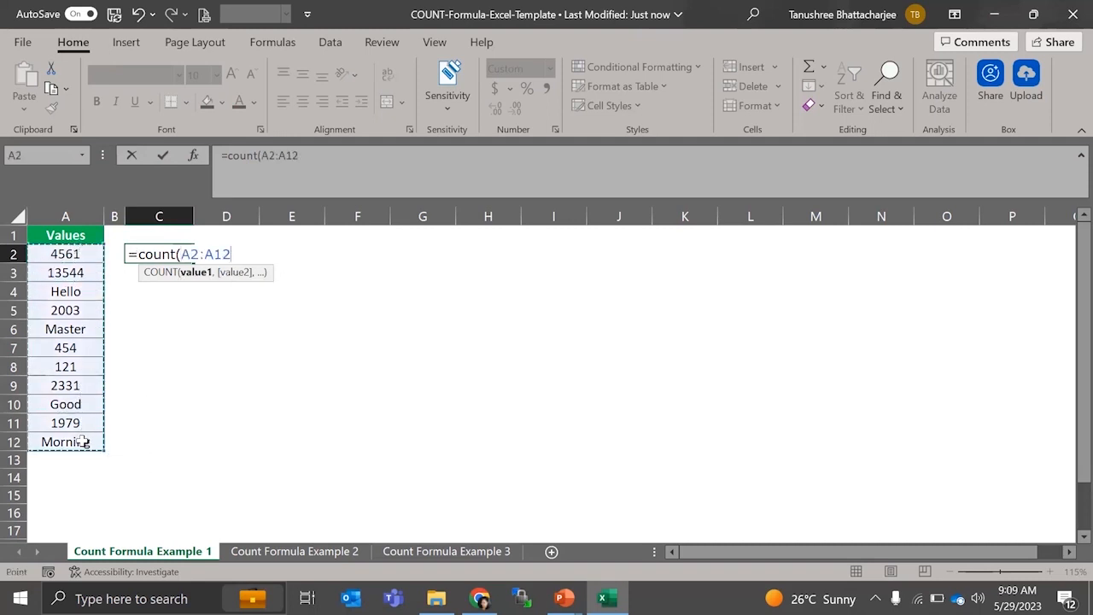
pyautogui.press('Return')
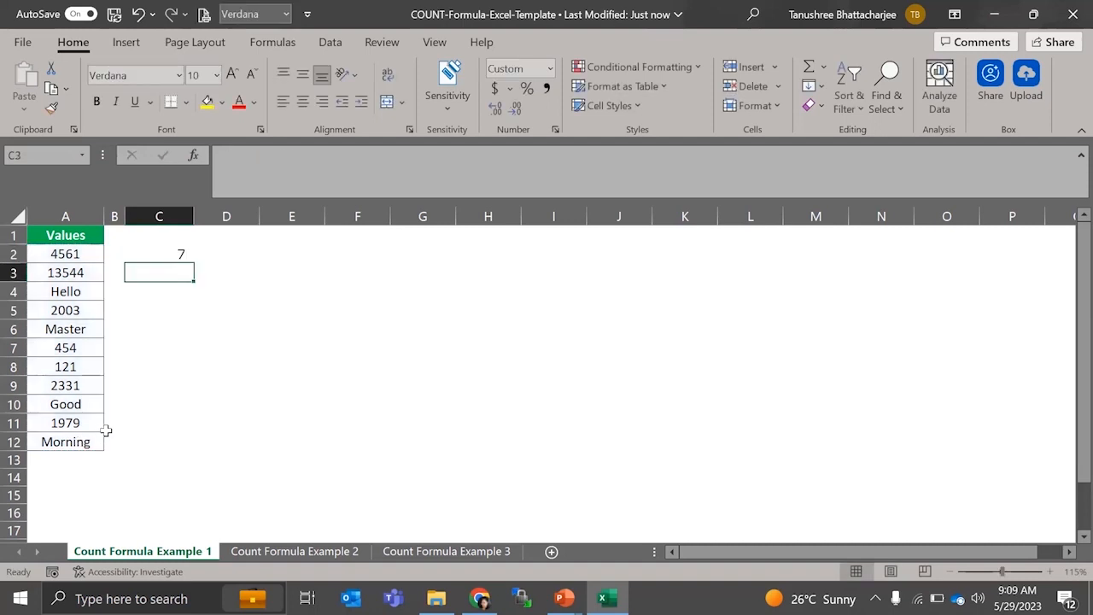
pyautogui.click(157, 255)
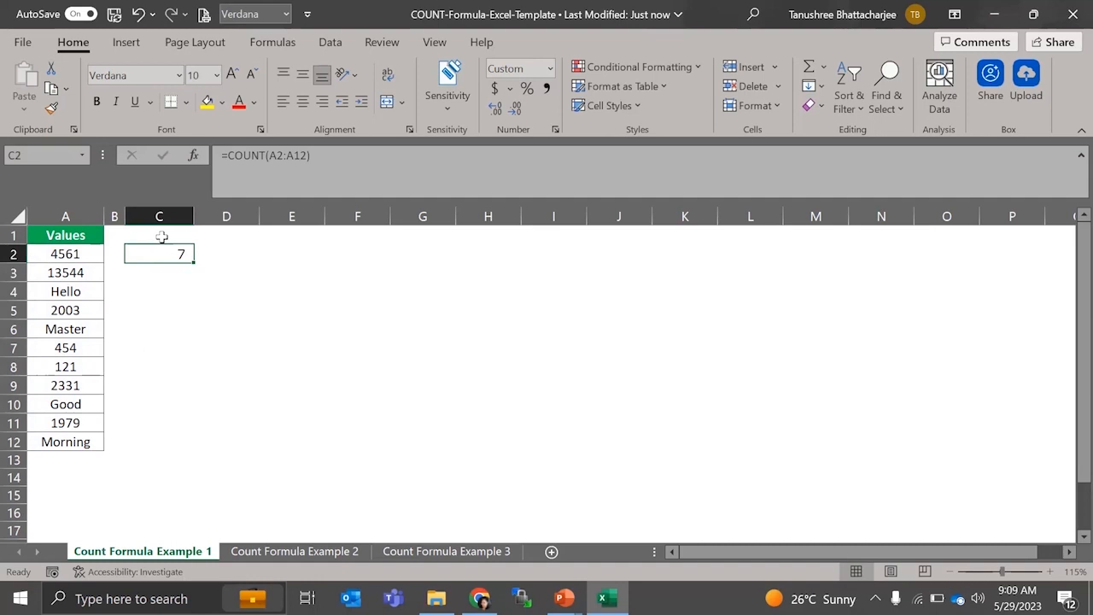
pyautogui.click(84, 253)
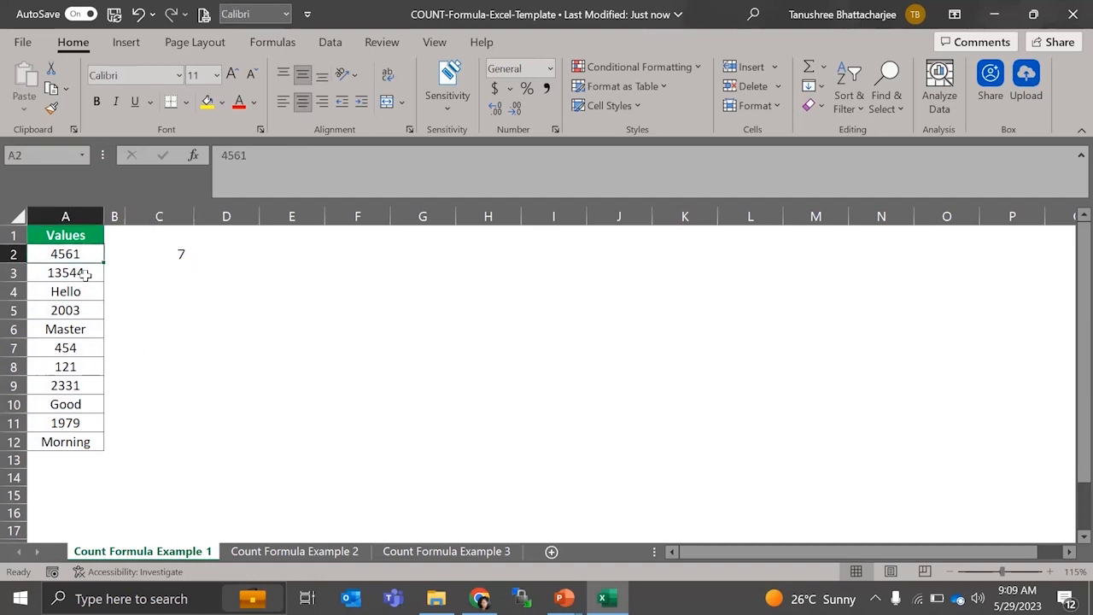
pyautogui.keyDown('ctrl'); pyautogui.click(86, 273); pyautogui.keyUp('ctrl')
pyautogui.keyDown('ctrl'); pyautogui.click(87, 310); pyautogui.keyUp('ctrl')
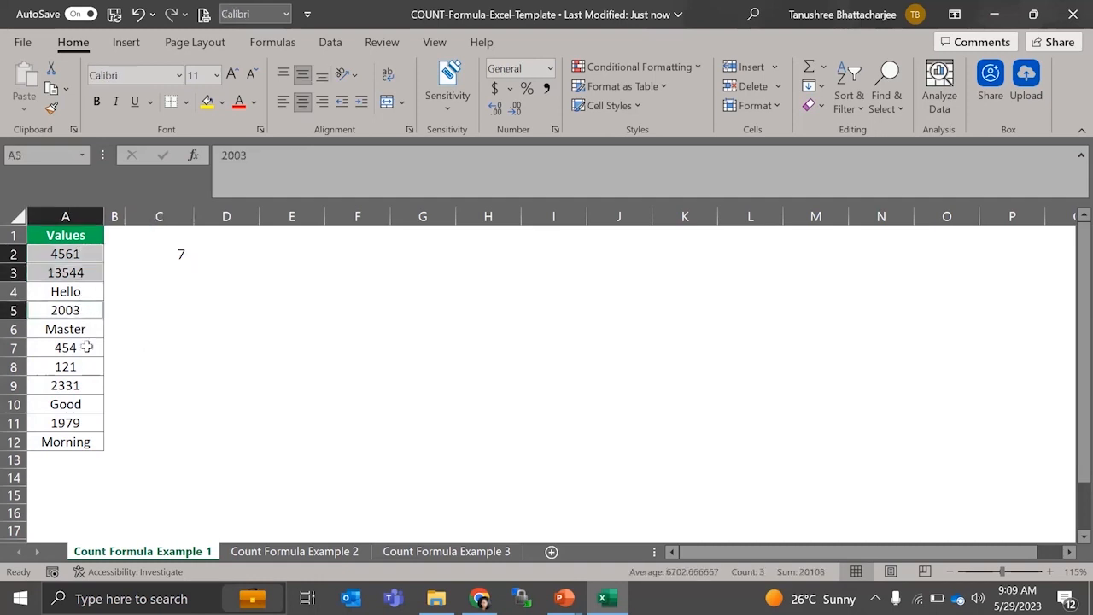
pyautogui.keyDown('ctrl'); pyautogui.click(87, 347); pyautogui.keyUp('ctrl')
pyautogui.keyDown('ctrl'); pyautogui.click(89, 367); pyautogui.keyUp('ctrl')
pyautogui.keyDown('ctrl'); pyautogui.click(88, 404); pyautogui.keyUp('ctrl')
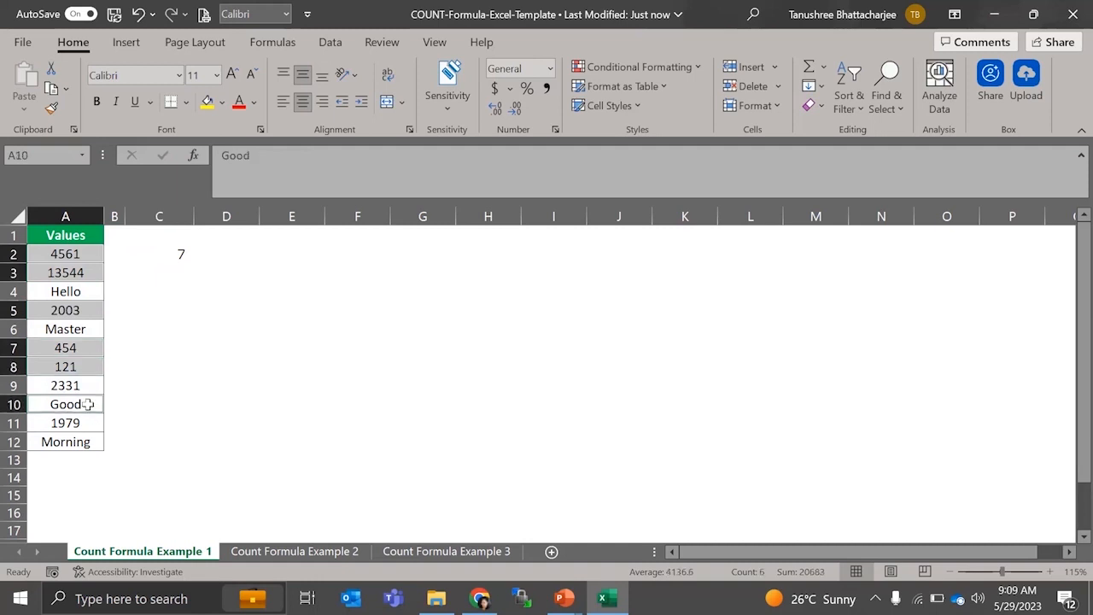
pyautogui.click(88, 404)
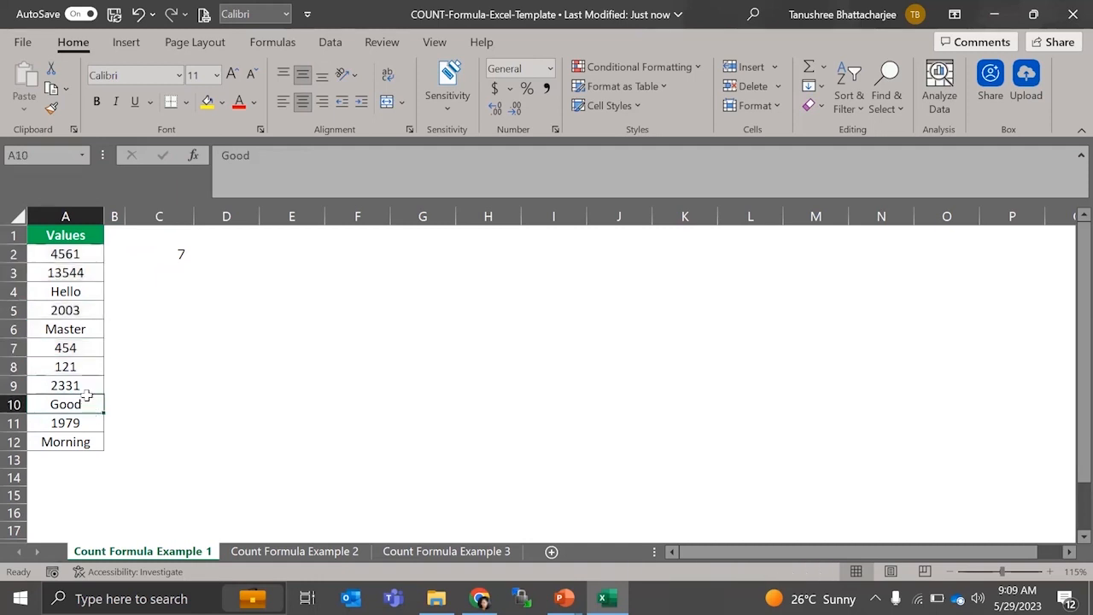
# Select the numeric cells A2, A3, A5, A7, A8, A9 and A11 together to check the COUNT result.
pyautogui.click(95, 256)
pyautogui.keyDown('ctrl'); pyautogui.click(85, 274); pyautogui.keyUp('ctrl')
pyautogui.keyDown('ctrl'); pyautogui.click(83, 313); pyautogui.keyUp('ctrl')
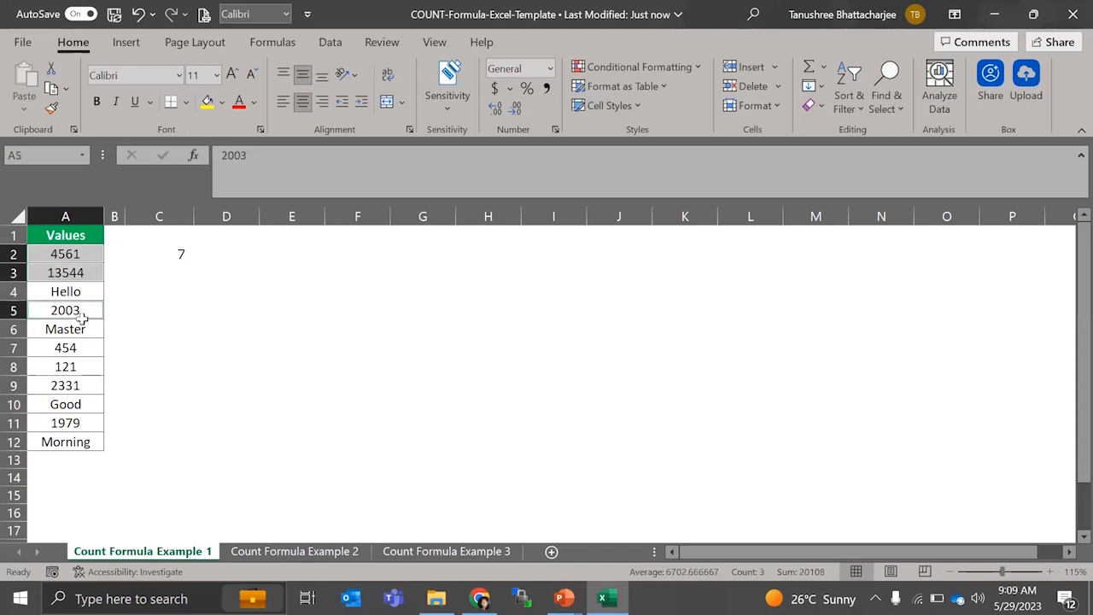
pyautogui.keyDown('ctrl'); pyautogui.click(78, 348); pyautogui.keyUp('ctrl')
pyautogui.keyDown('ctrl'); pyautogui.click(78, 367); pyautogui.keyUp('ctrl')
pyautogui.keyDown('ctrl'); pyautogui.click(76, 386); pyautogui.keyUp('ctrl')
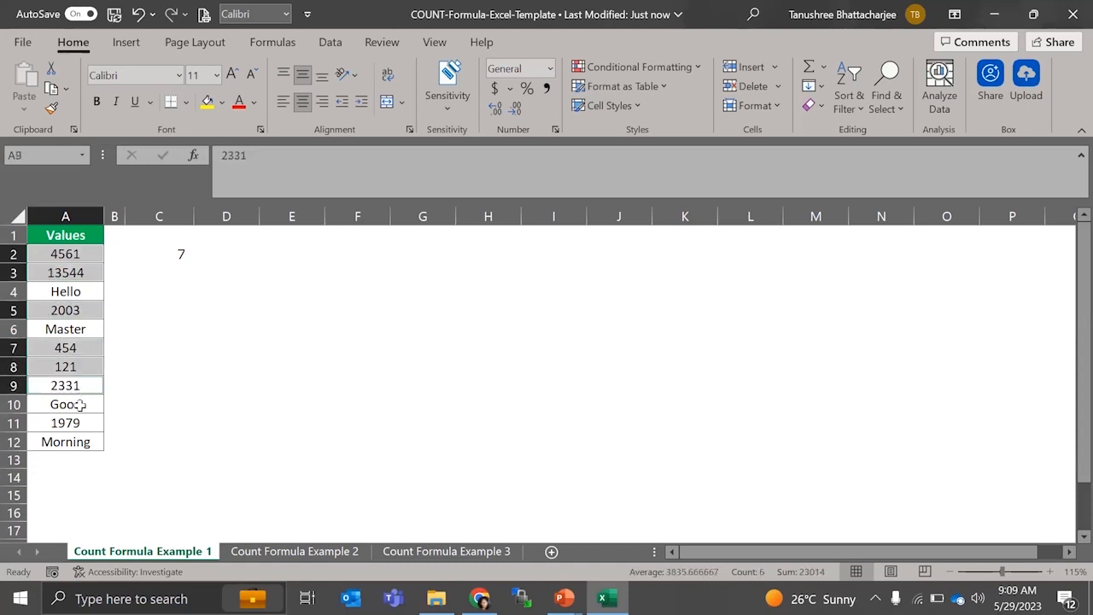
pyautogui.keyDown('ctrl'); pyautogui.click(77, 421); pyautogui.keyUp('ctrl')
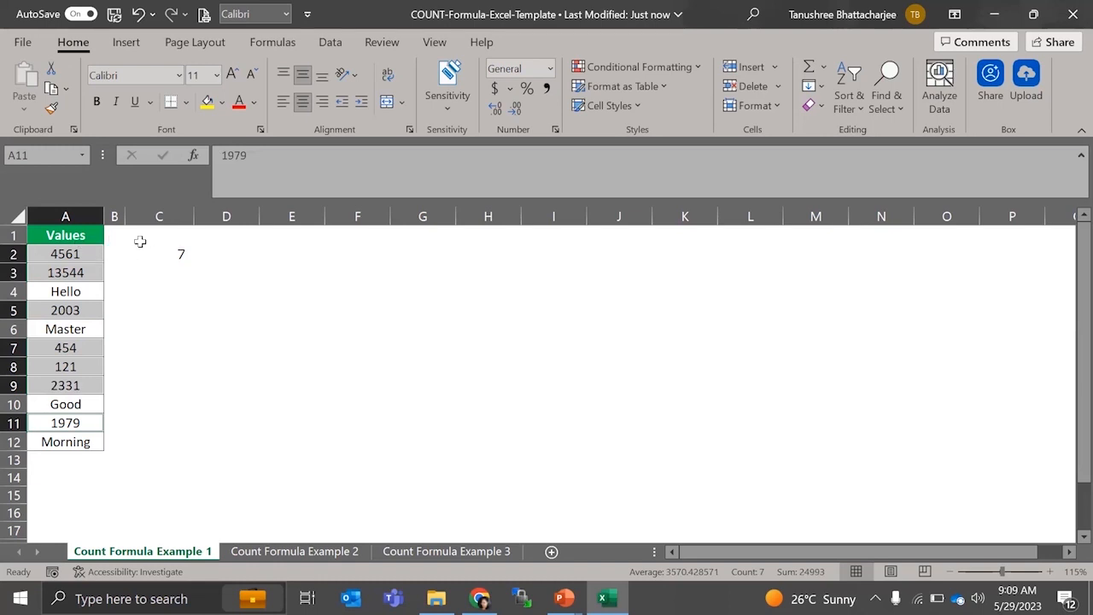
# On the Count Formula Example 2 sheet, clear the old results from B2:E5.
pyautogui.click(261, 550)
pyautogui.click(269, 433)
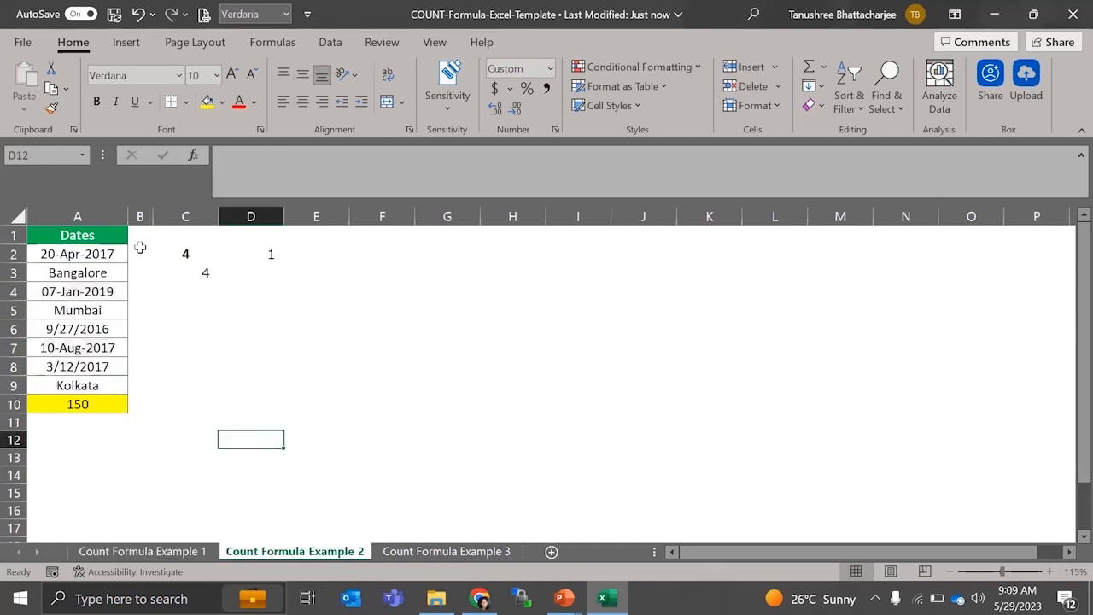
pyautogui.moveTo(153, 253); pyautogui.dragTo(325, 315)
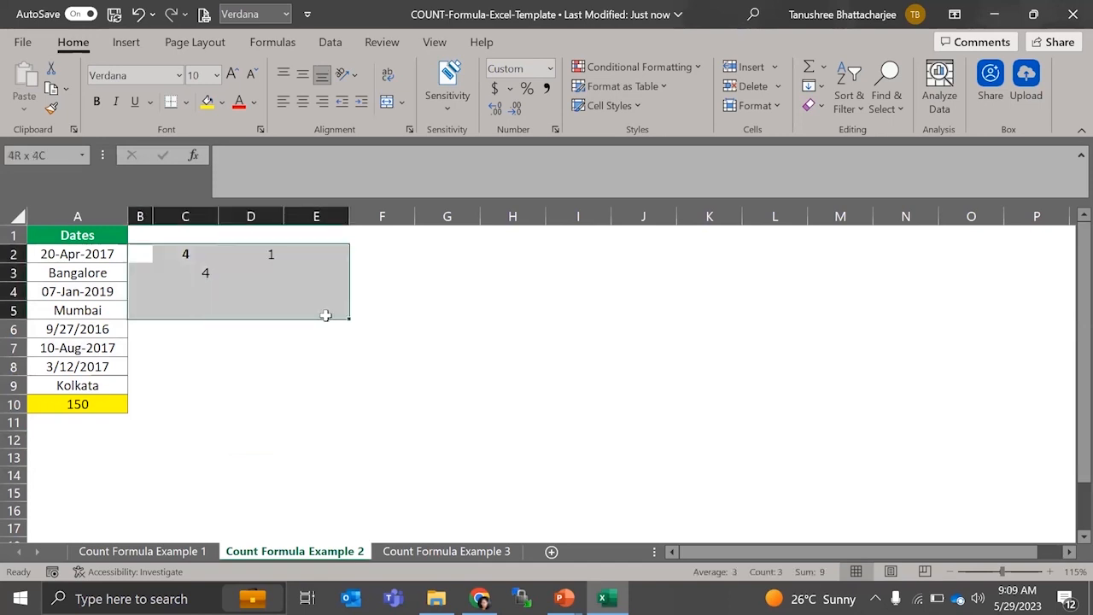
pyautogui.press('Delete')
# Enter a COUNT formula in C2 covering the Dates entries in A2:A10.
pyautogui.click(160, 249)
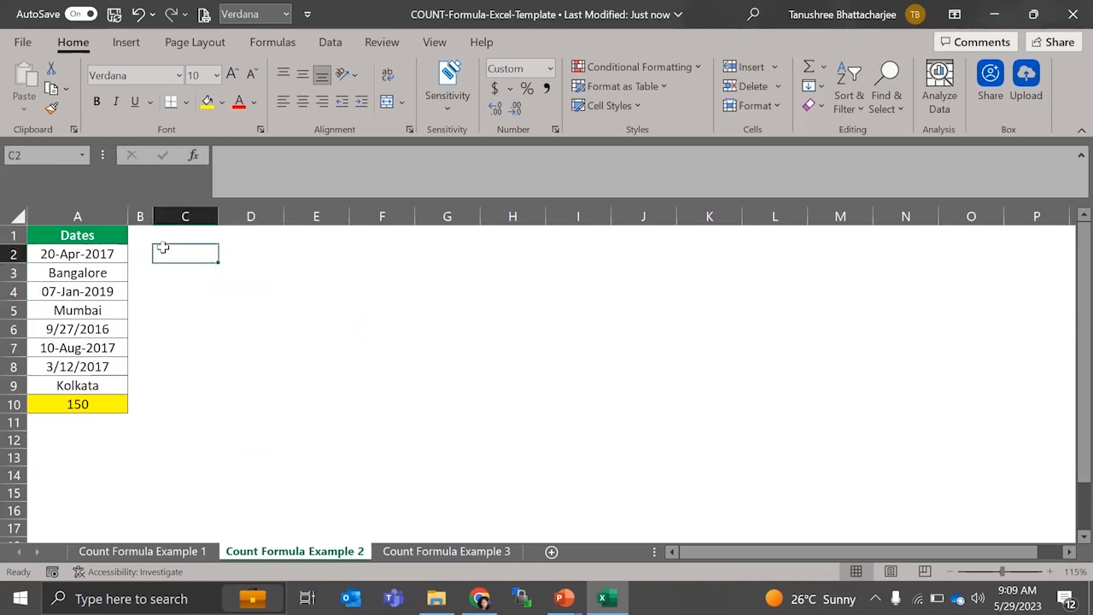
pyautogui.write('=c')
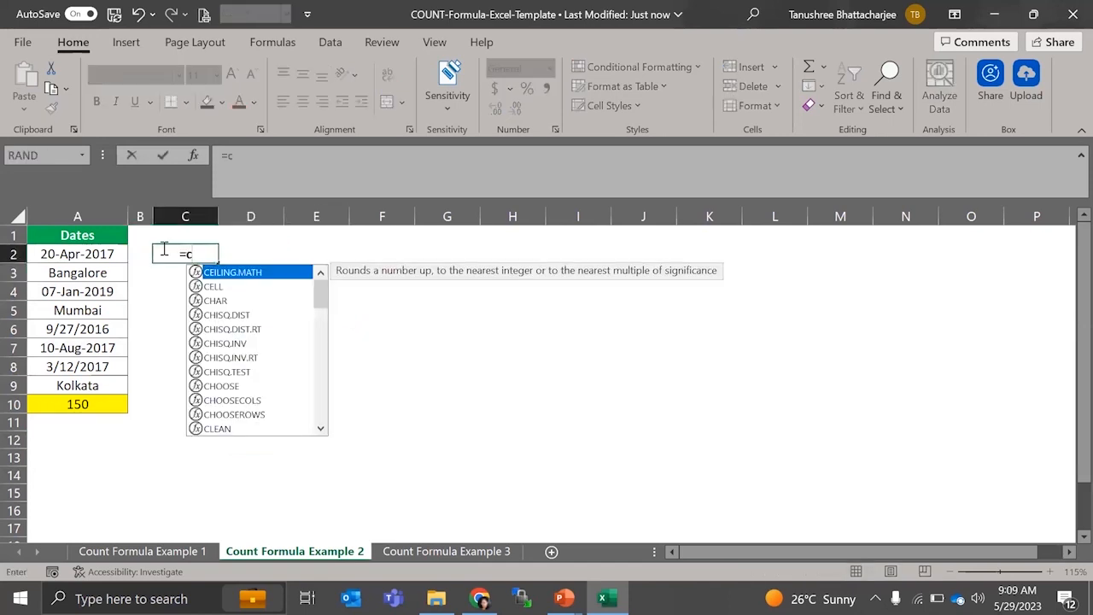
pyautogui.write('ount(')
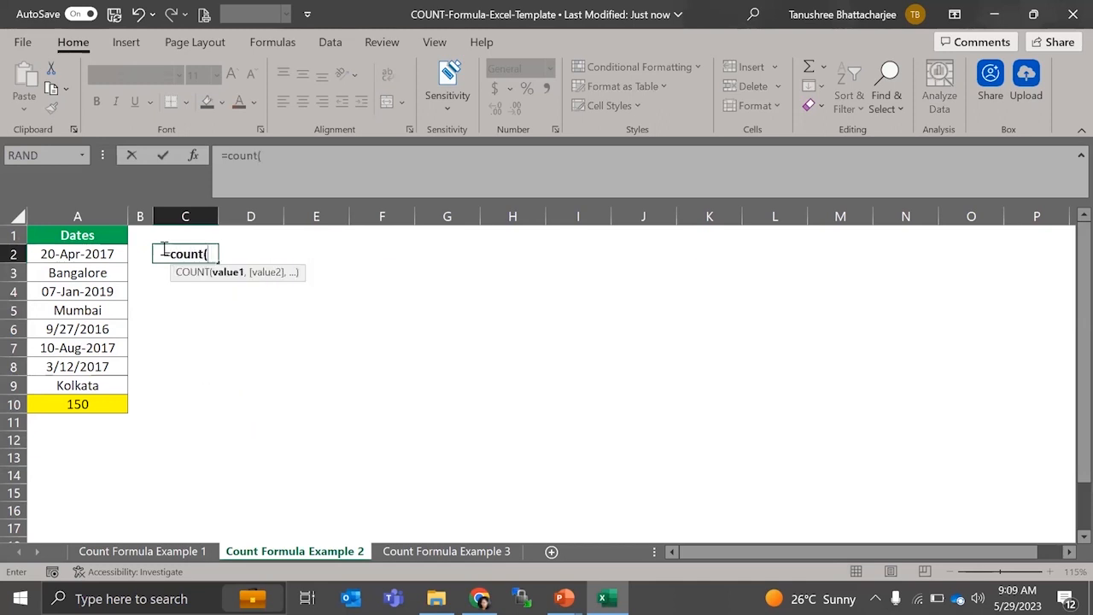
pyautogui.moveTo(107, 259); pyautogui.dragTo(113, 404)
pyautogui.press('Return')
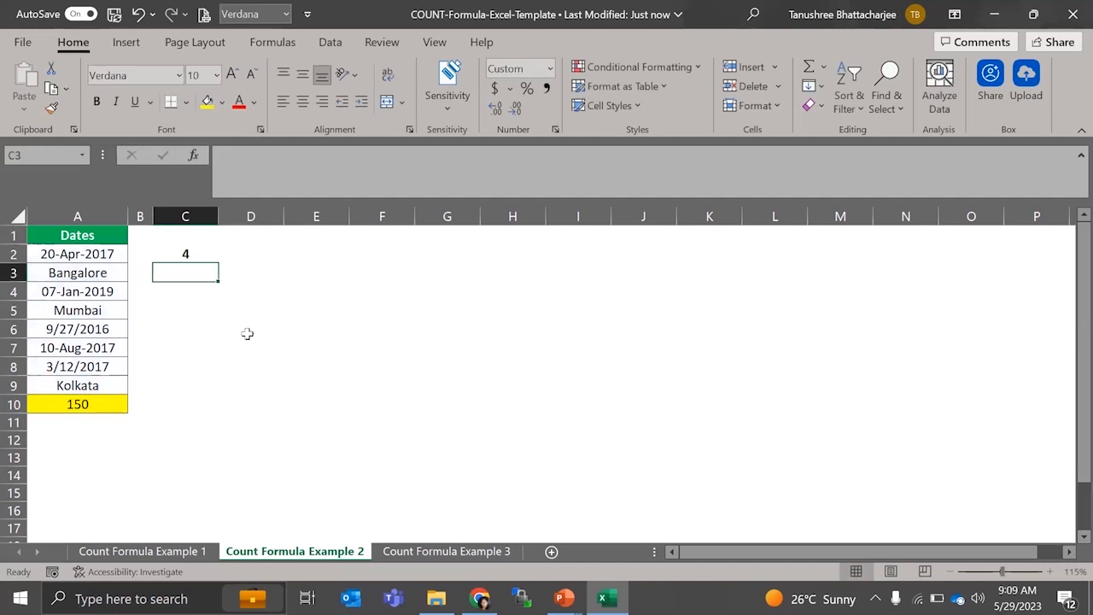
# Examine the number, city names and date entries in the Dates column to see how each one is stored.
pyautogui.click(67, 407)
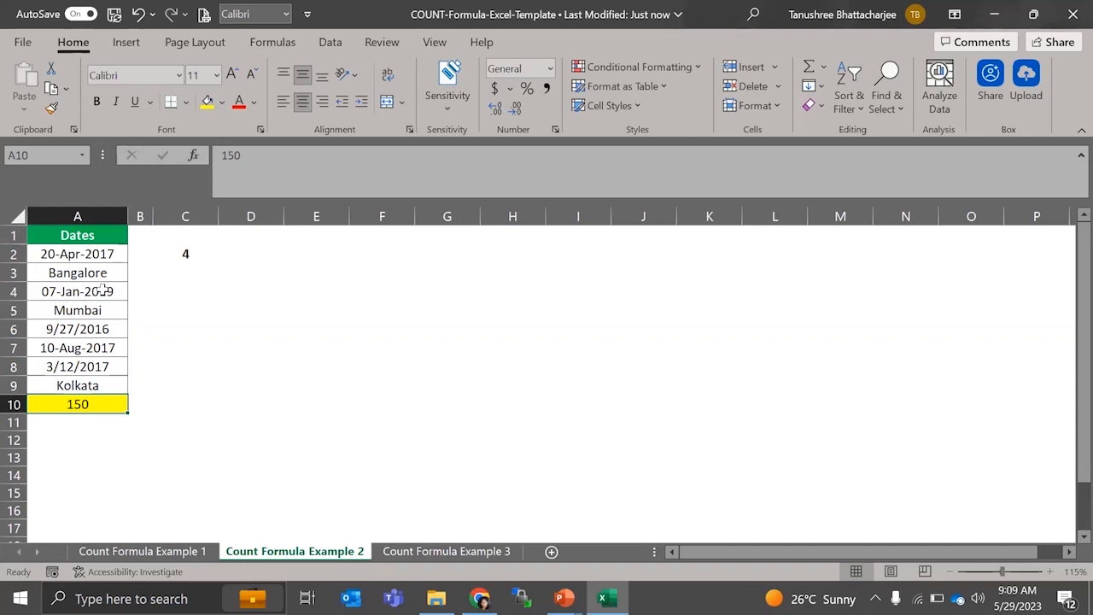
pyautogui.click(79, 385)
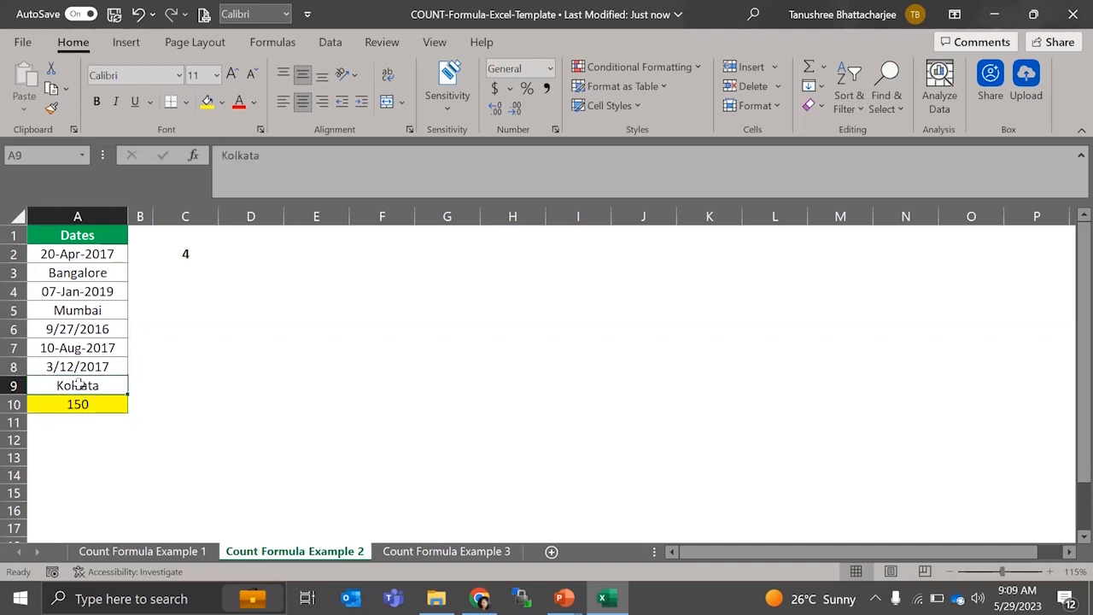
pyautogui.click(90, 310)
pyautogui.click(88, 273)
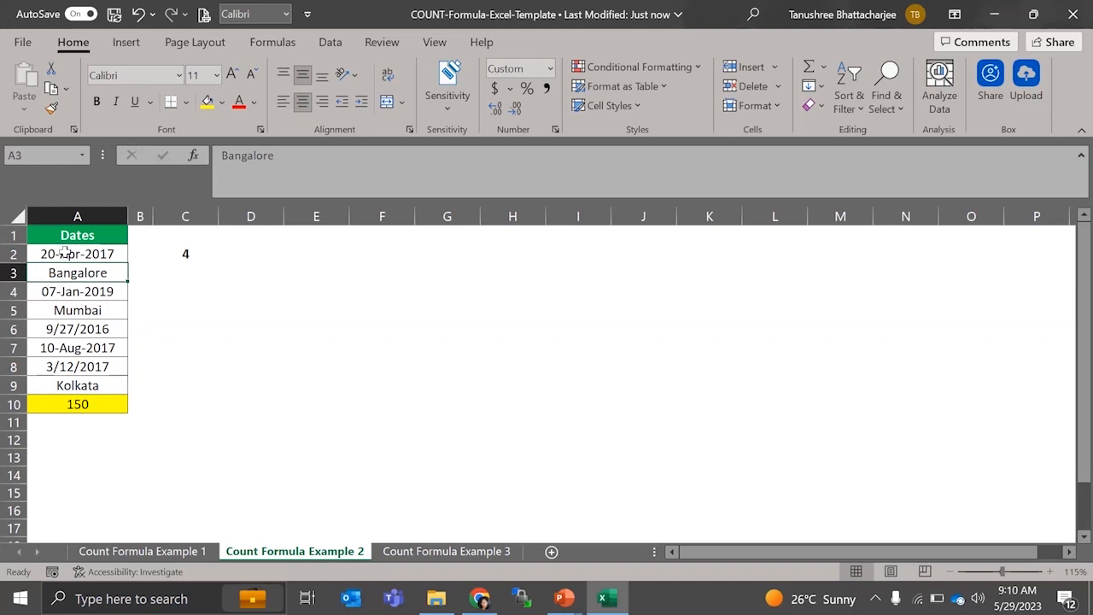
pyautogui.click(66, 254)
pyautogui.click(56, 292)
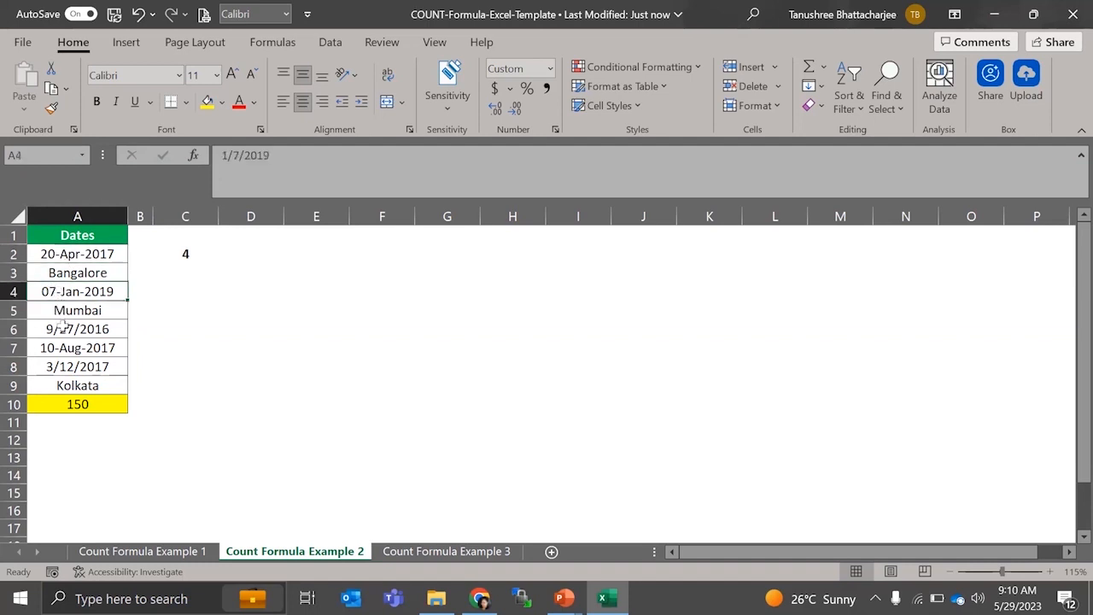
pyautogui.click(63, 329)
pyautogui.click(65, 347)
pyautogui.click(69, 367)
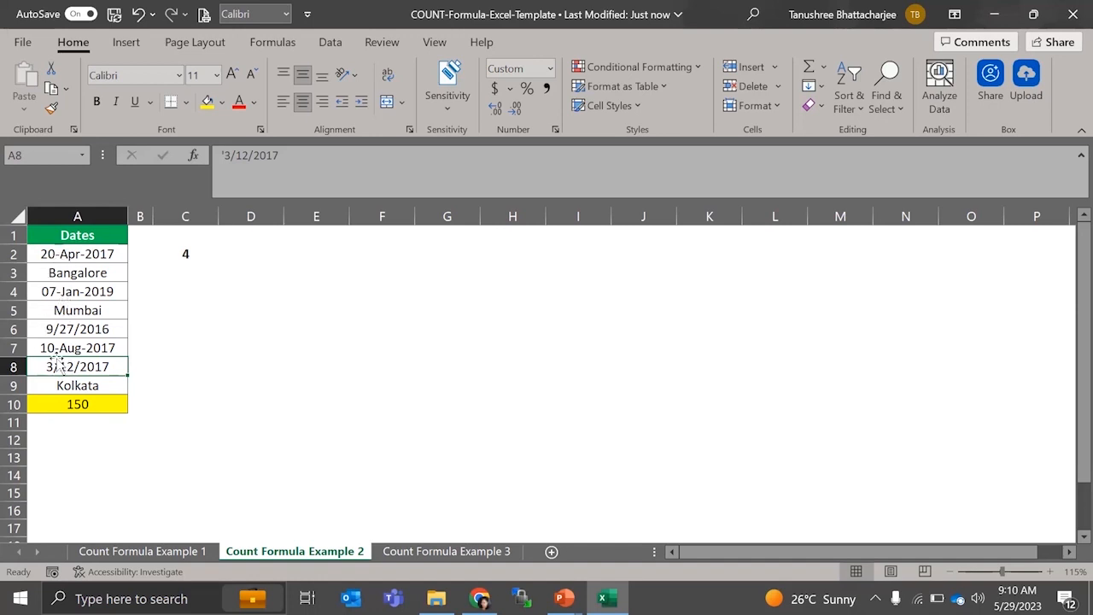
pyautogui.click(107, 332)
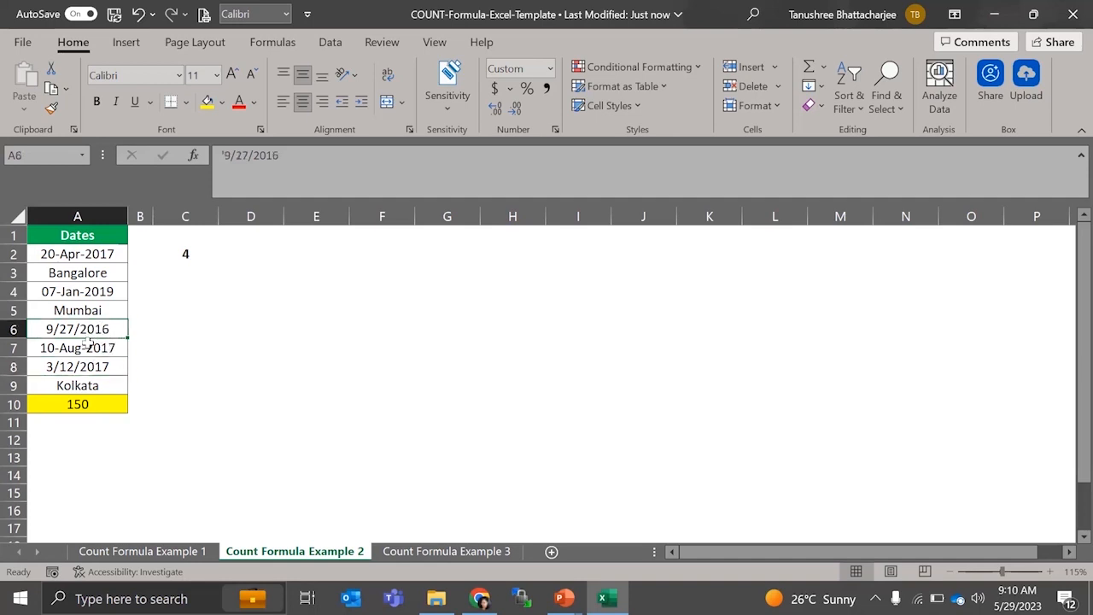
# Compare the date cells A2, A4 and A7 and the number in A10 with the date entries in A6 and A8.
pyautogui.click(79, 254)
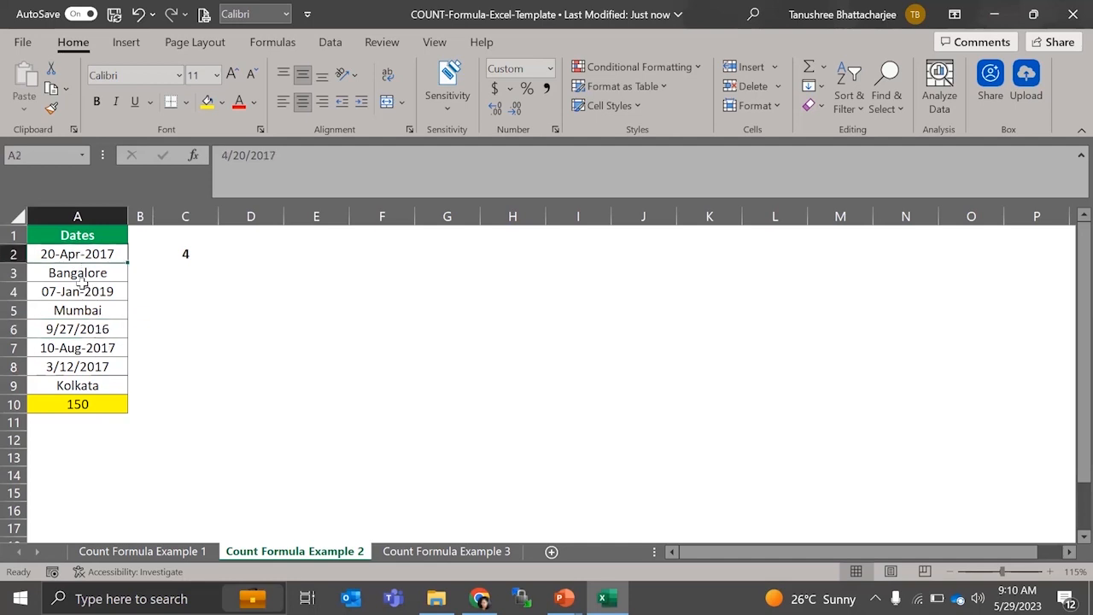
pyautogui.keyDown('ctrl'); pyautogui.click(84, 291); pyautogui.keyUp('ctrl')
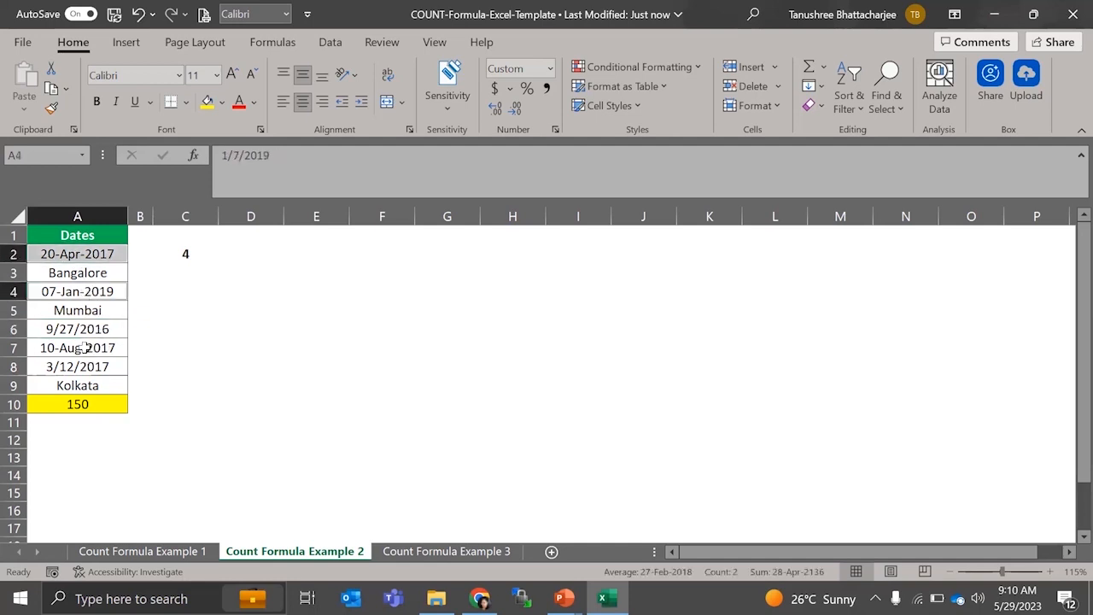
pyautogui.keyDown('ctrl'); pyautogui.click(83, 348); pyautogui.keyUp('ctrl')
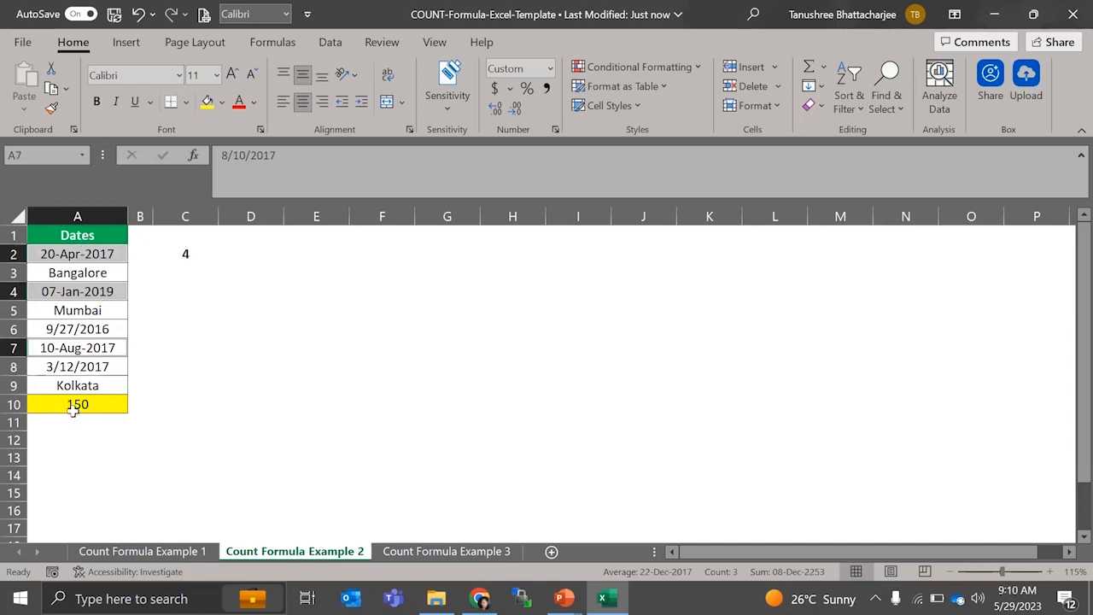
pyautogui.click(72, 408)
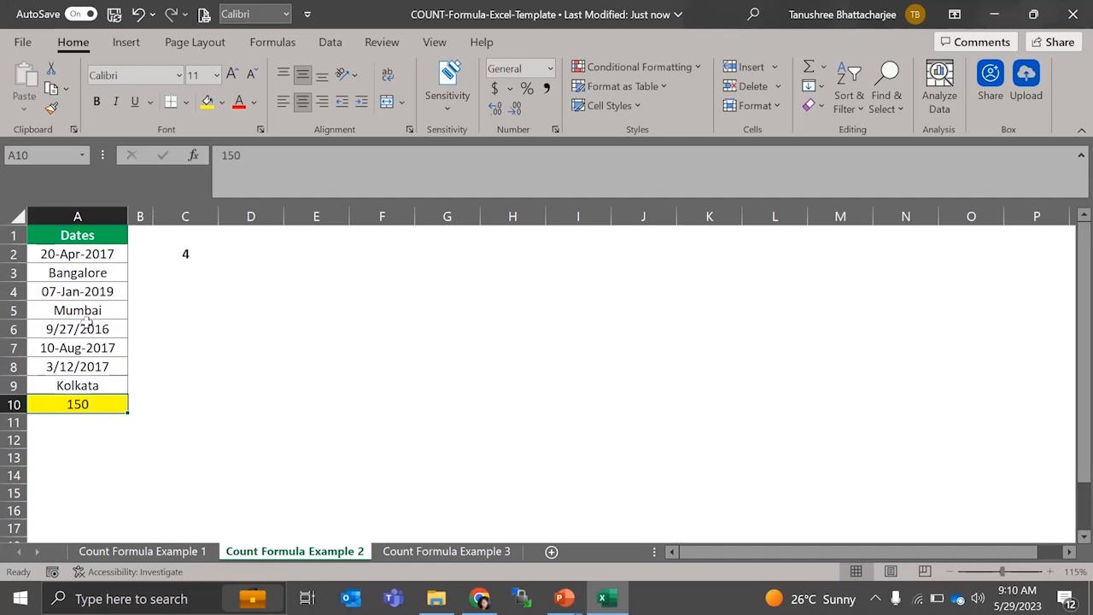
pyautogui.click(88, 323)
pyautogui.keyDown('ctrl'); pyautogui.click(102, 365); pyautogui.keyUp('ctrl')
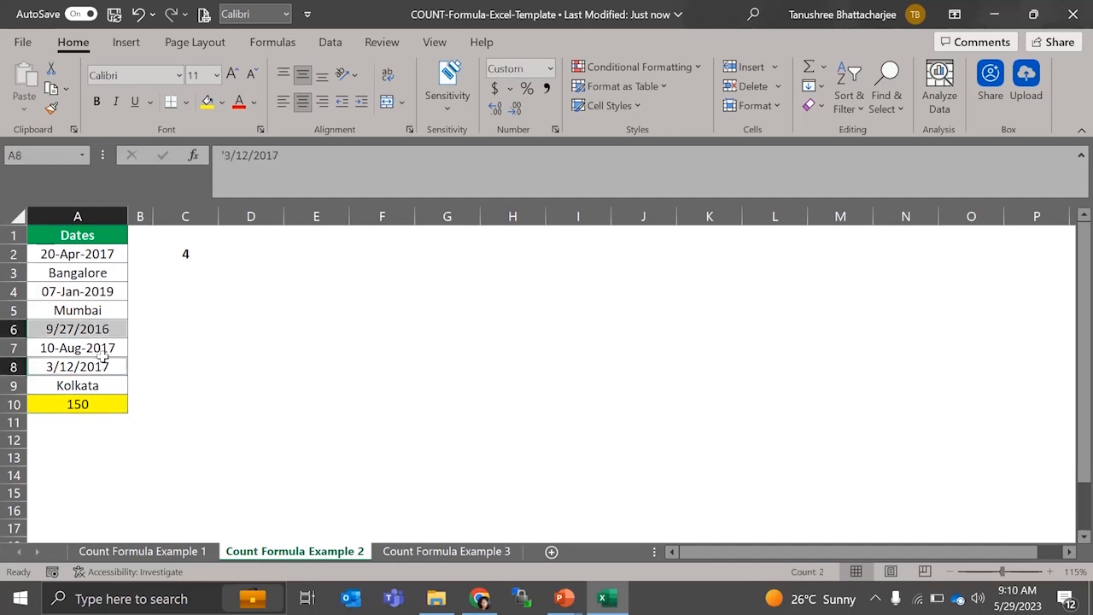
# Display the date in A2 in Number format to reveal its underlying number, and undo the format change.
pyautogui.click(94, 250)
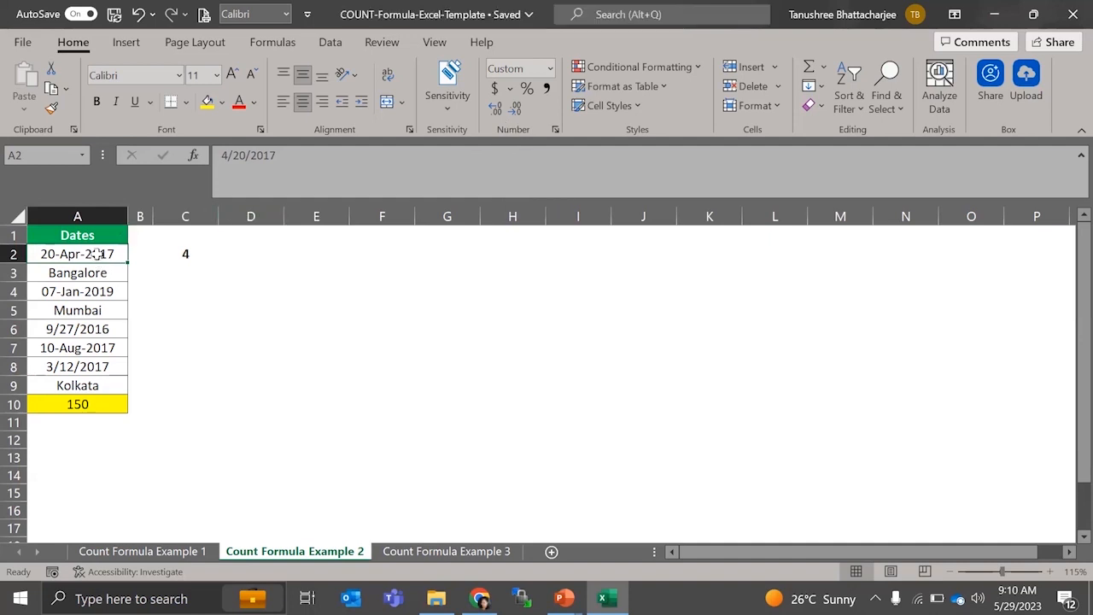
pyautogui.click(548, 71)
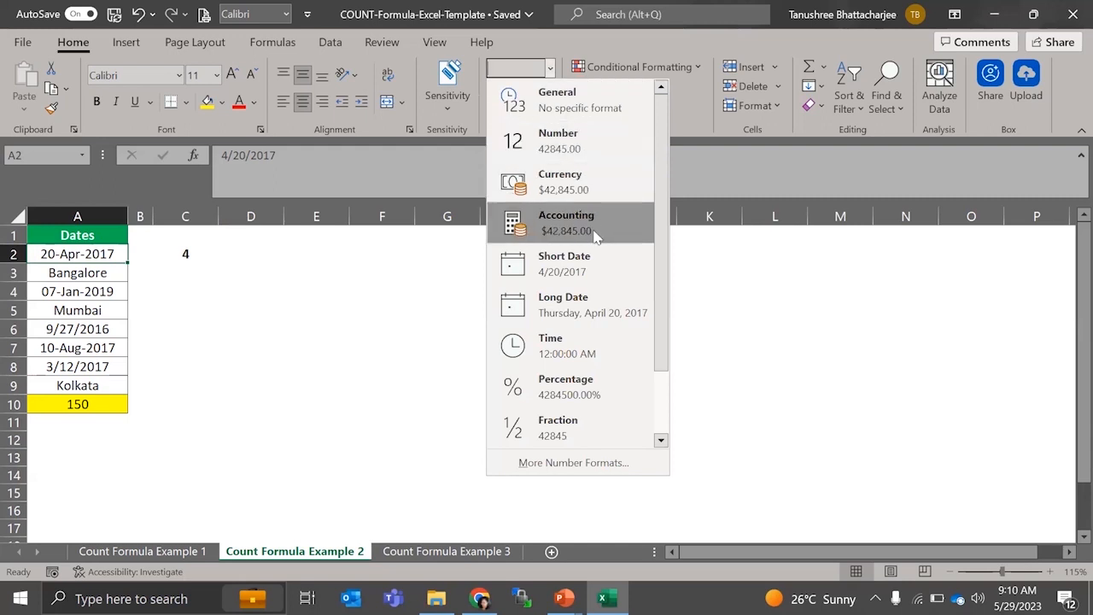
pyautogui.click(591, 147)
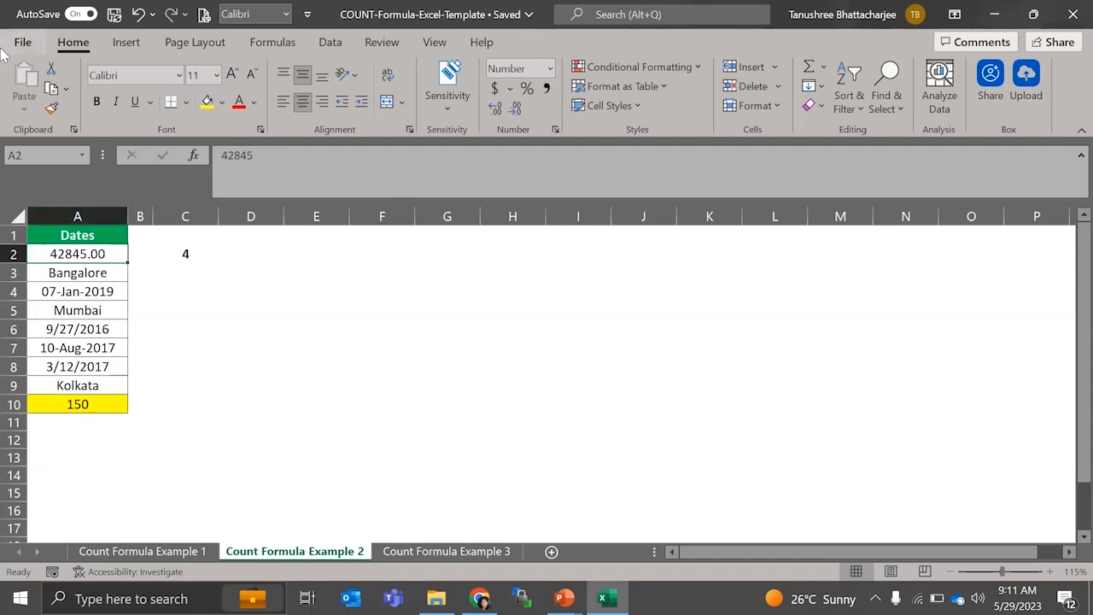
pyautogui.hotkey('ctrl', 'z')
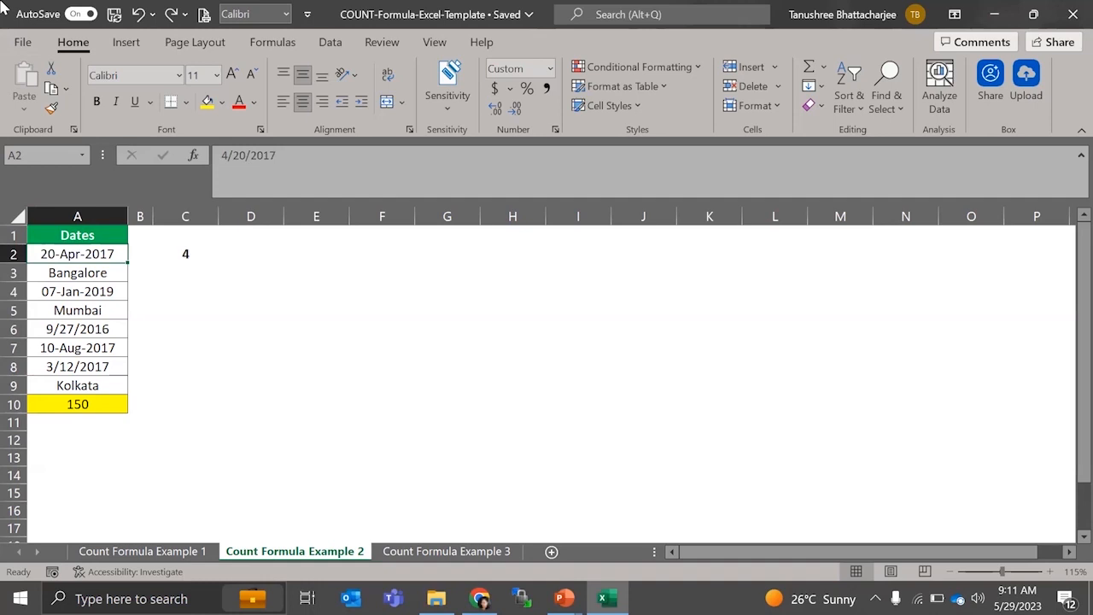
# On the Count Formula Example 3 sheet, inspect the COUNT formula in C2 and its A2:A10 range, leaving it unedited.
pyautogui.click(443, 553)
pyautogui.click(151, 345)
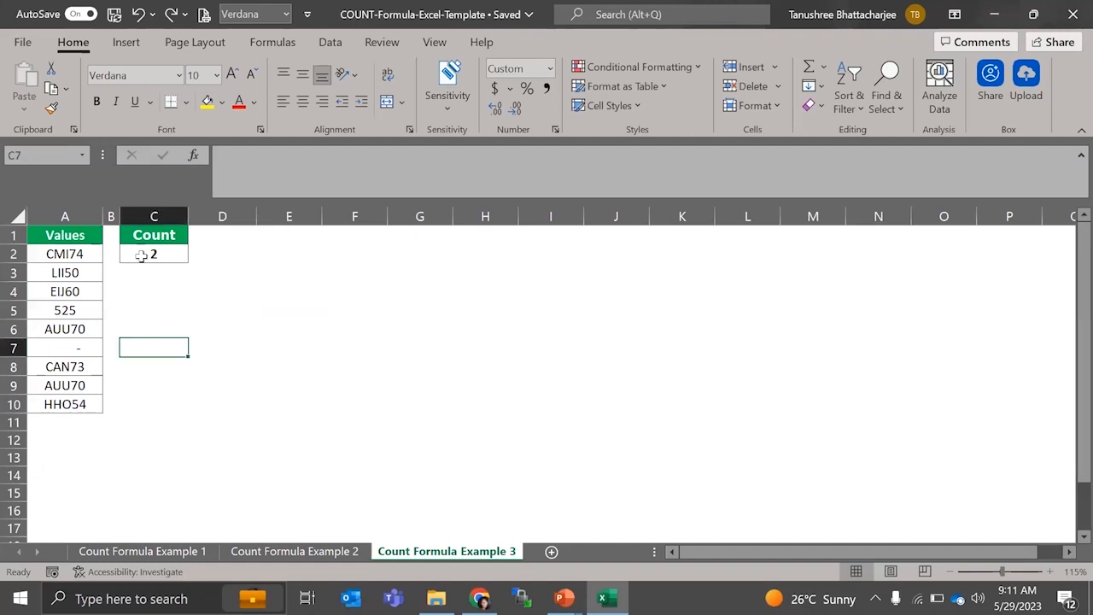
pyautogui.click(152, 253)
pyautogui.moveTo(270, 154); pyautogui.dragTo(312, 155)
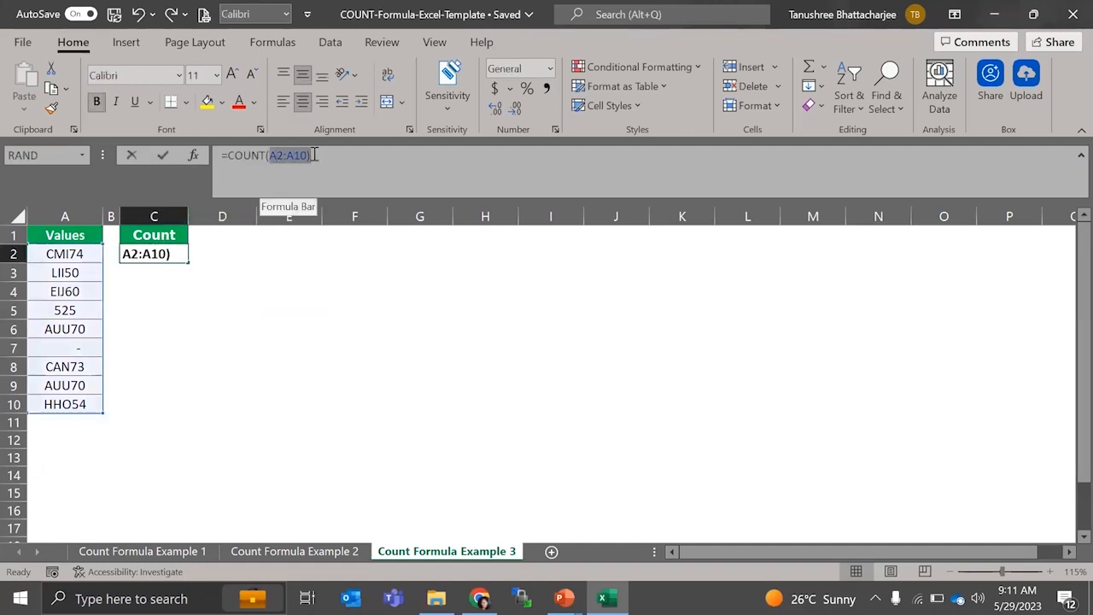
pyautogui.click(127, 380)
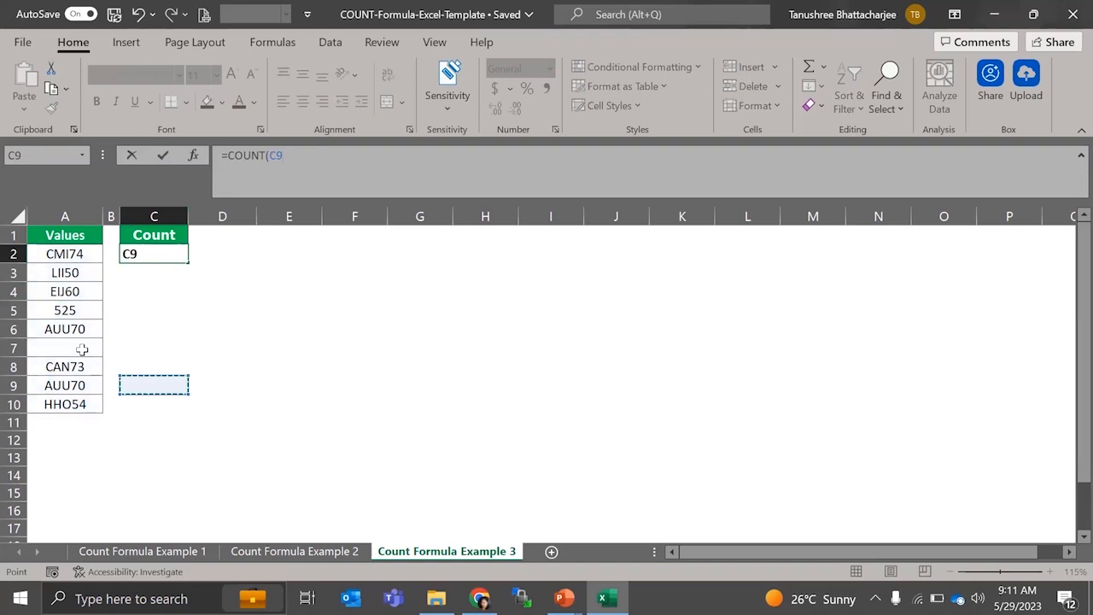
pyautogui.press('Escape')
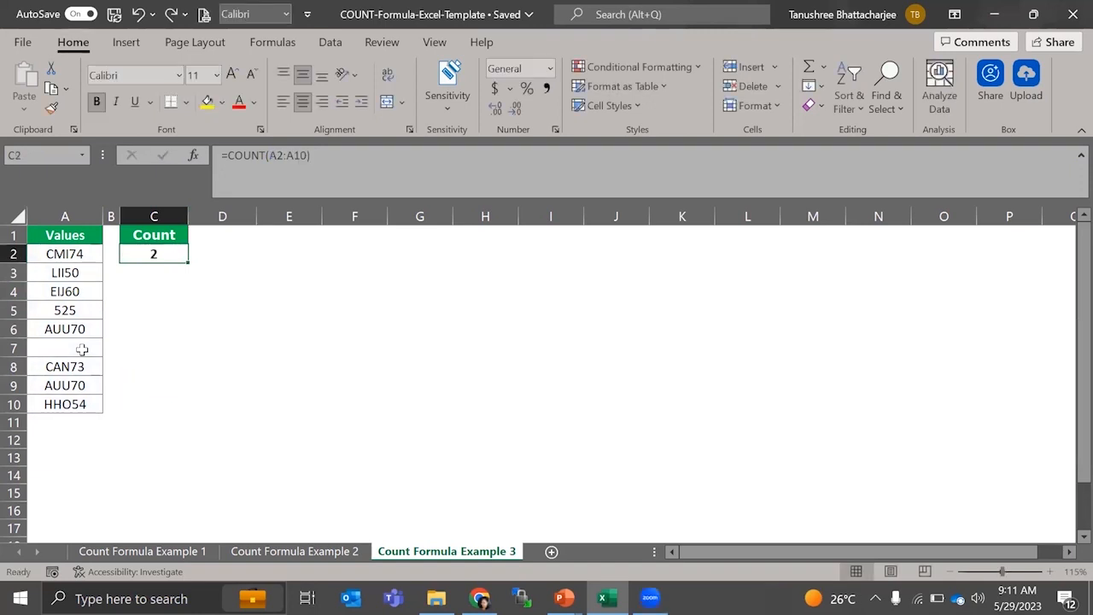
pyautogui.click(1022, 171)
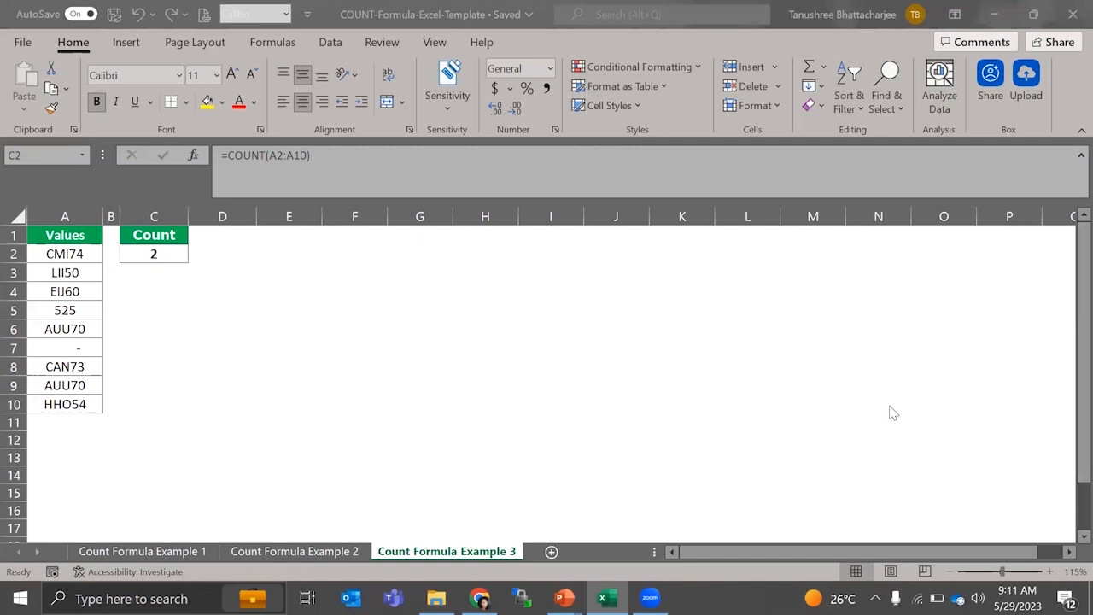
pyautogui.click(40, 311)
pyautogui.press('F2')
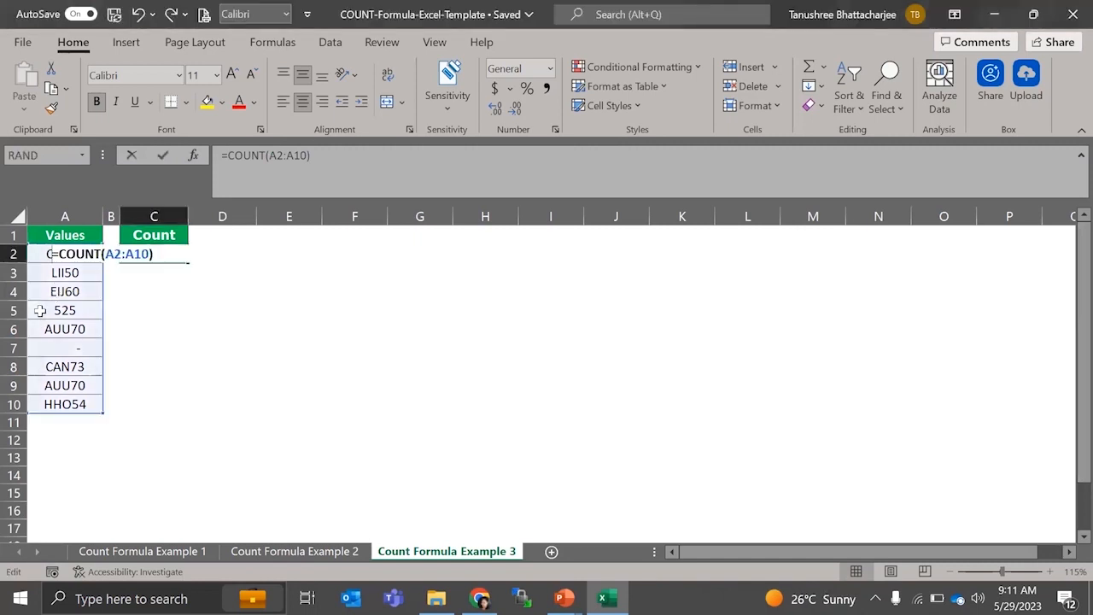
pyautogui.write('=')
pyautogui.click(41, 311)
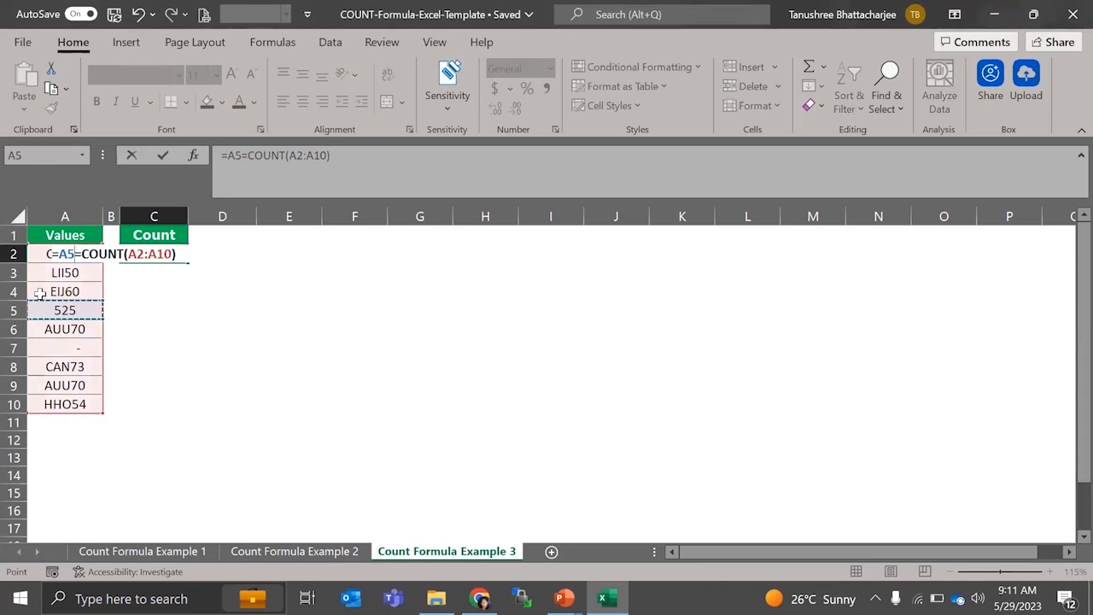
pyautogui.press('Escape')
pyautogui.click(196, 369)
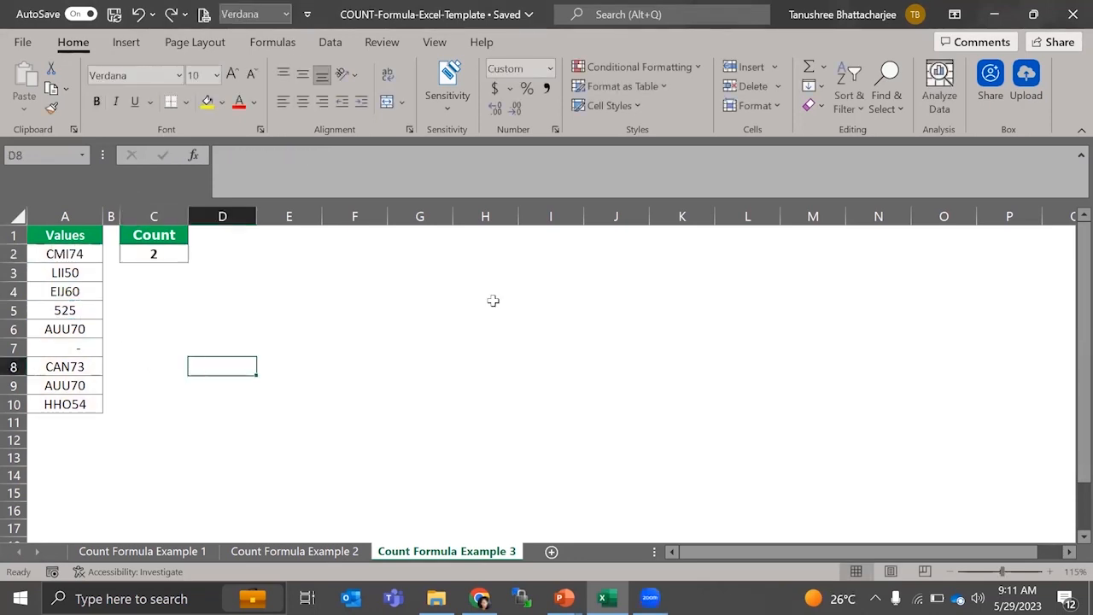
# Inspect the stored values of the dash cell A7 and the number cell A5 in the Values column.
pyautogui.click(941, 381)
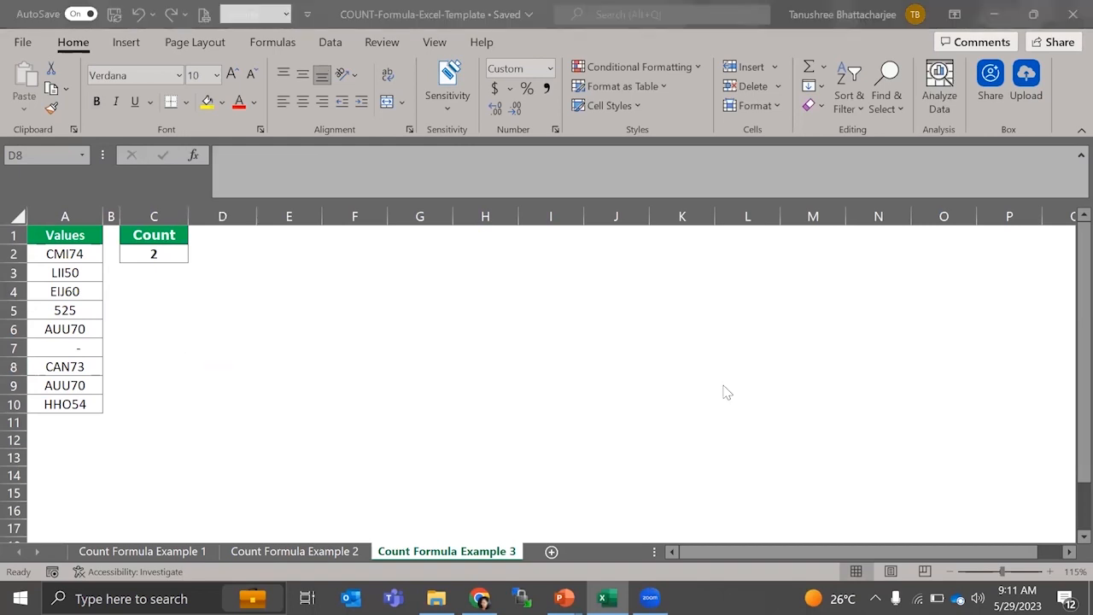
pyautogui.click(49, 347)
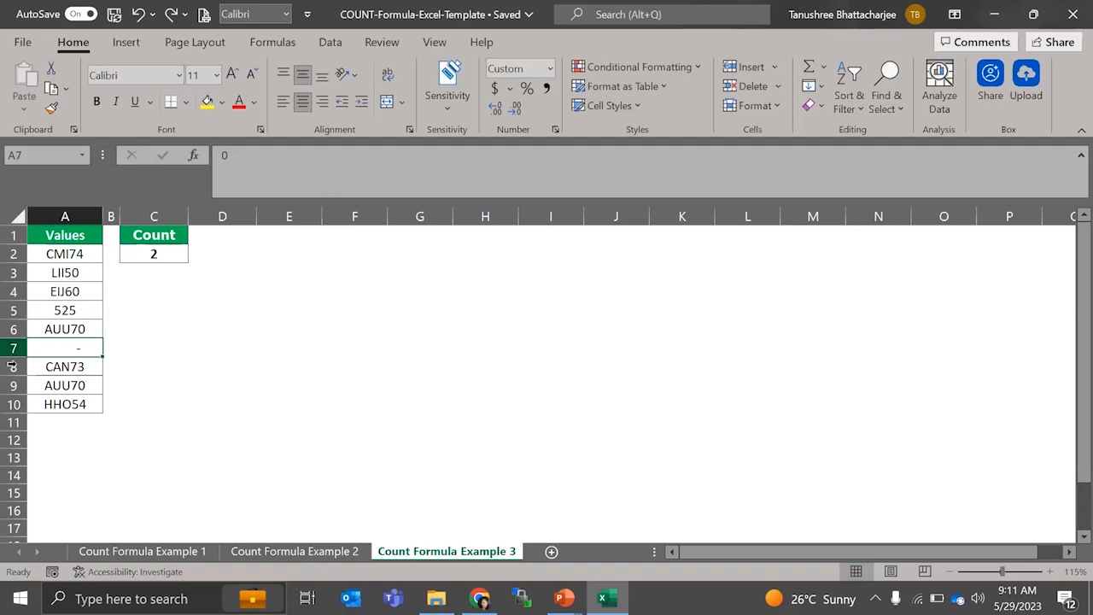
pyautogui.click(79, 310)
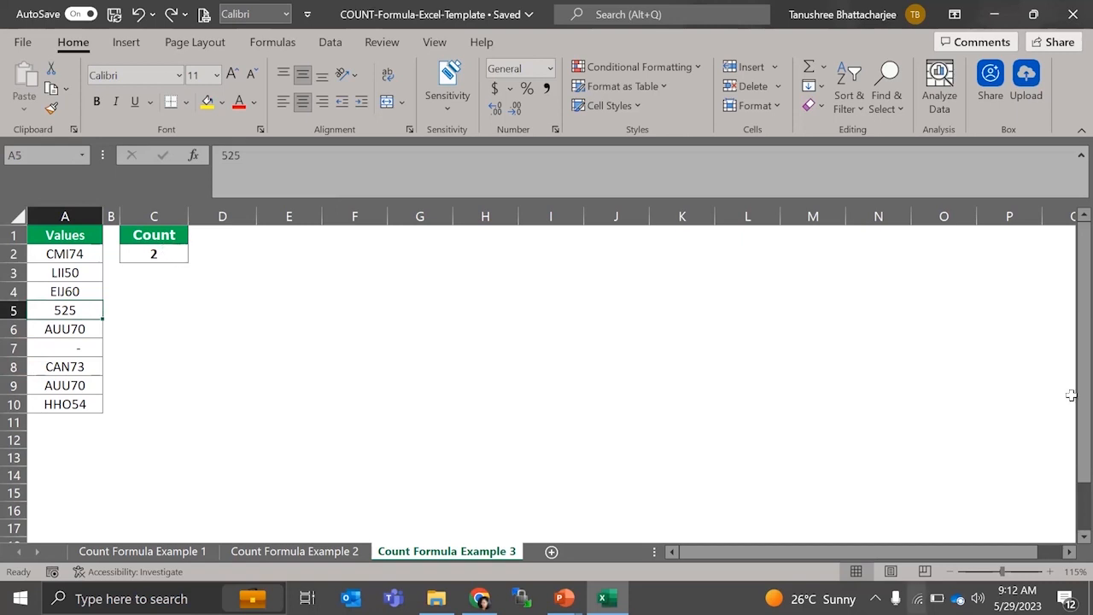
# Close the COUNT template workbook and switch to the PowerPoint slide show, advancing to the COUNTA slide.
pyautogui.click(1069, 10)
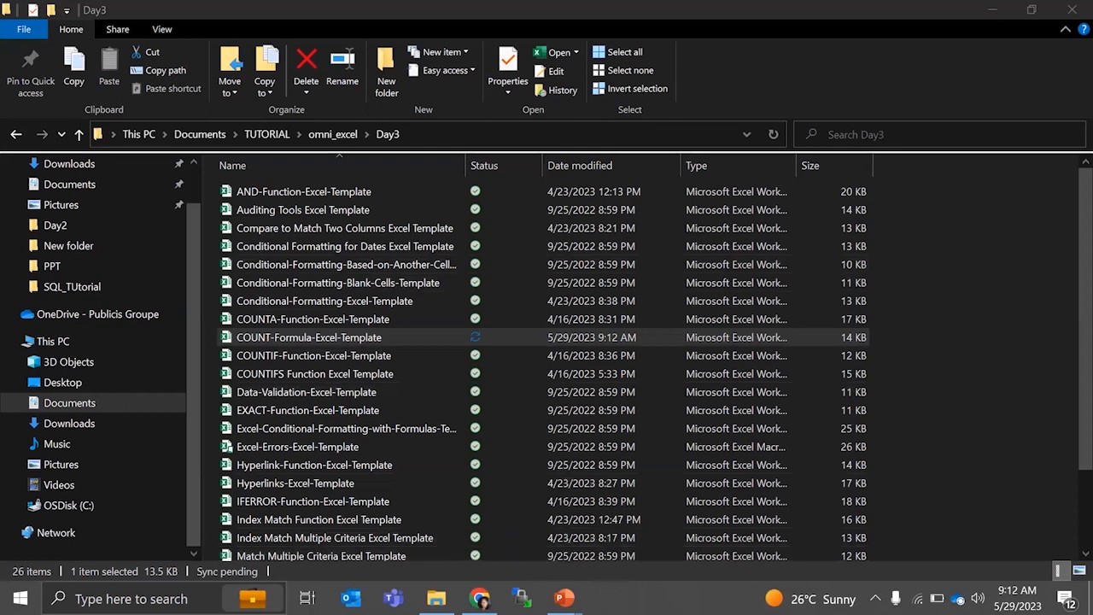
pyautogui.moveTo(564, 598)
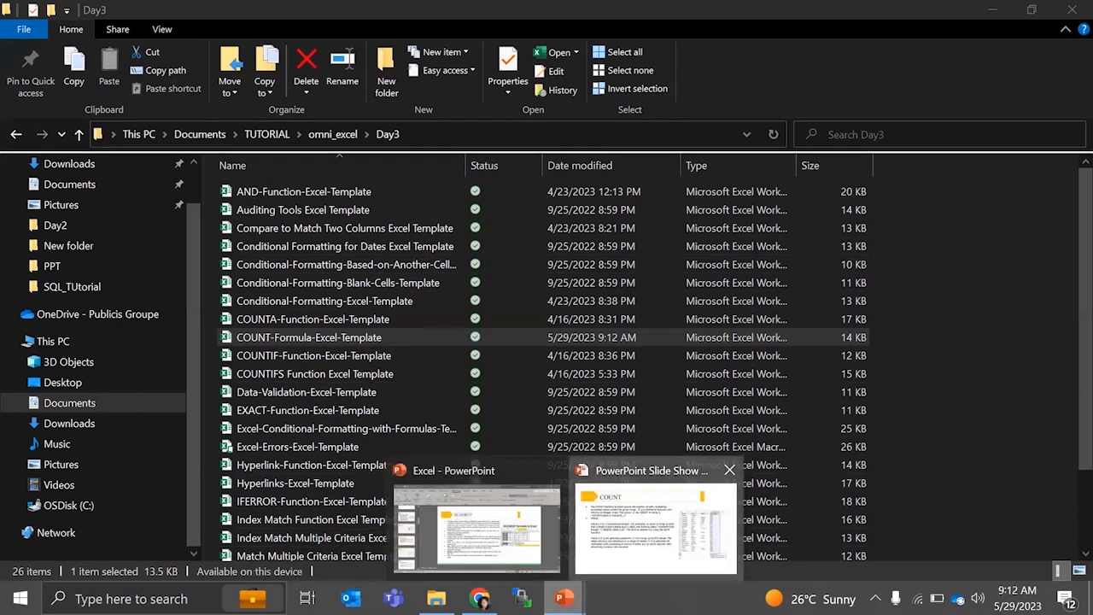
pyautogui.click(655, 523)
pyautogui.press('Right')
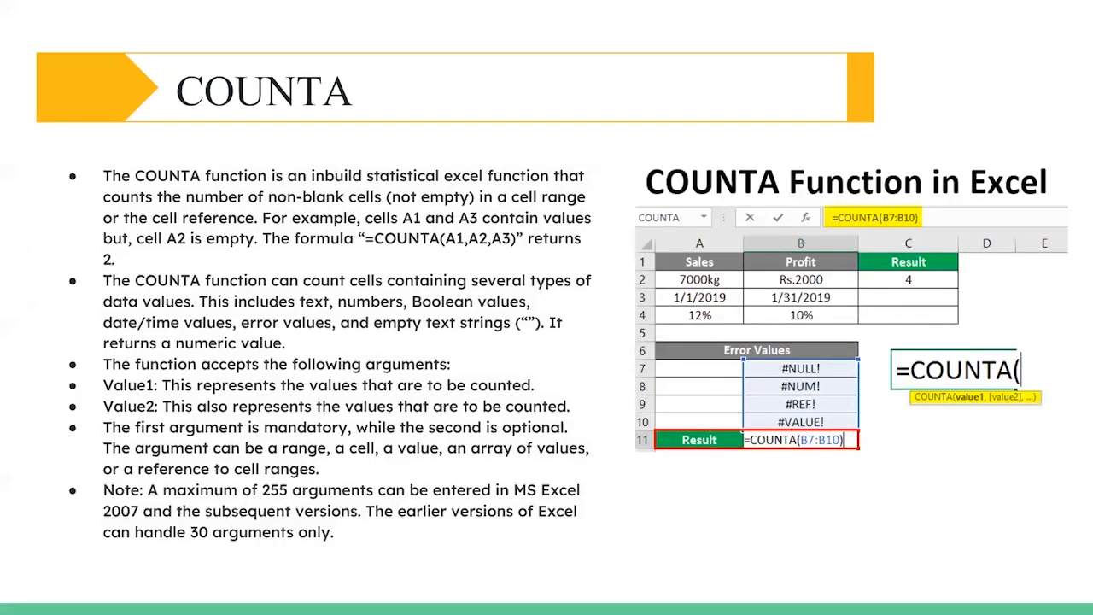
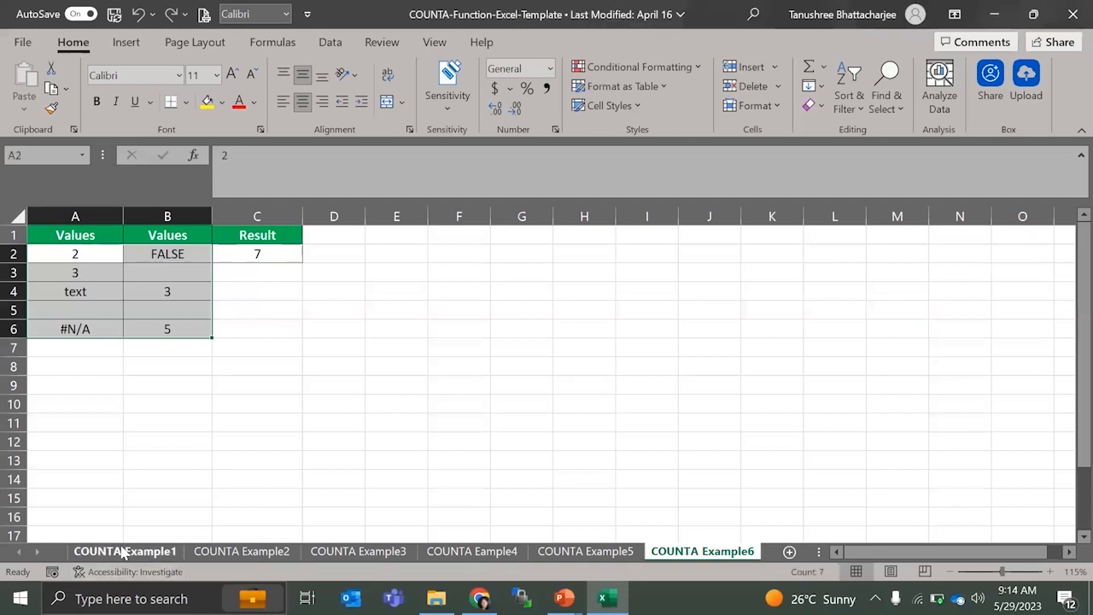
# On the COUNTA Example1 sheet, clear the old result from B2:B4.
pyautogui.click(119, 552)
pyautogui.click(244, 442)
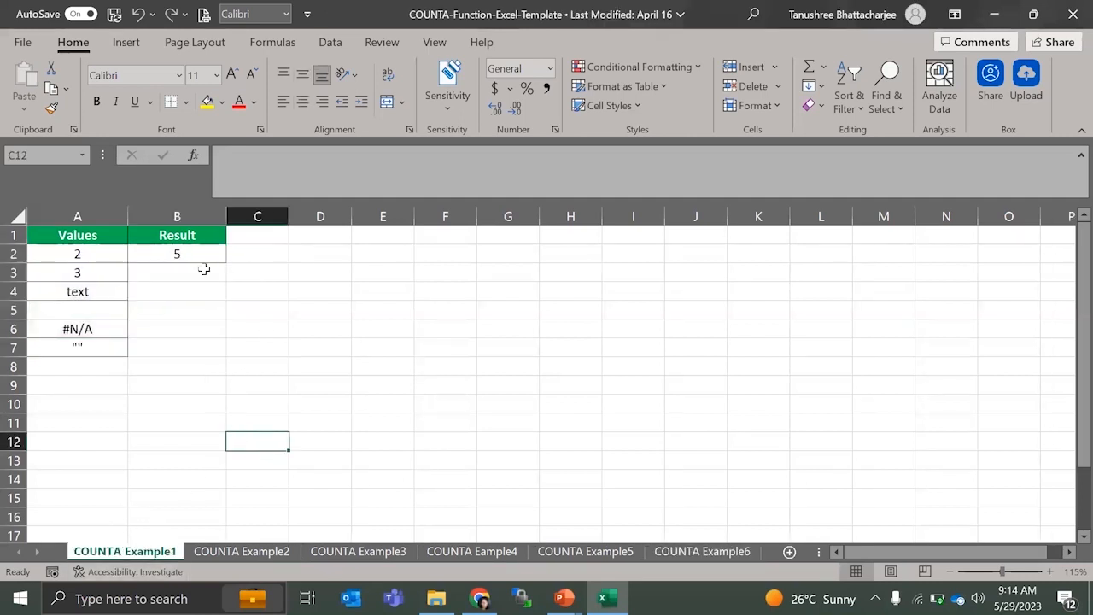
pyautogui.moveTo(173, 286); pyautogui.dragTo(176, 251)
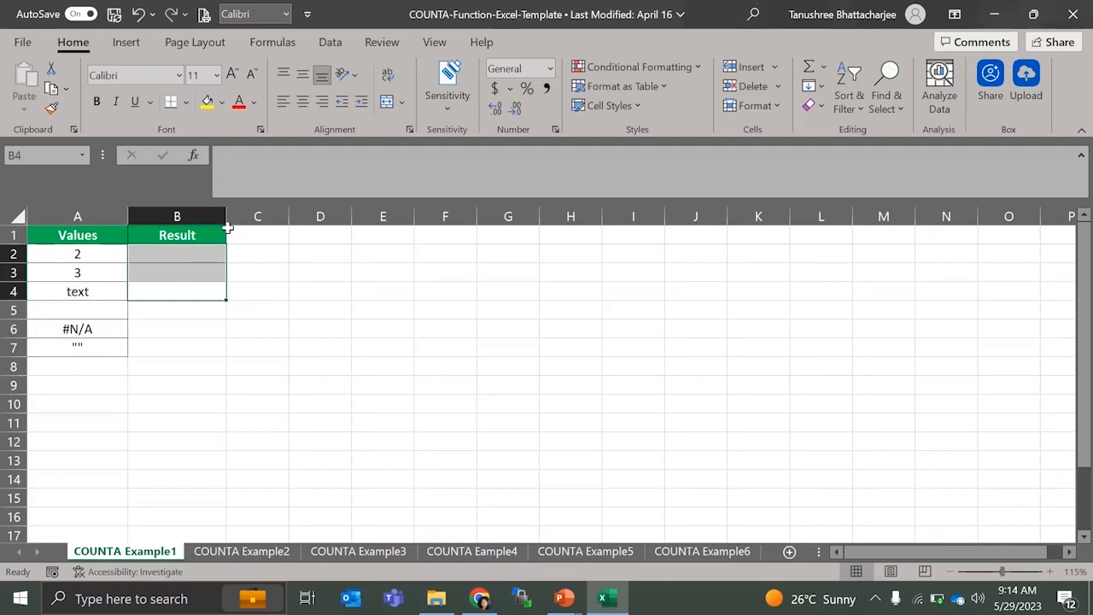
# Enter a COUNTA formula in B2 covering the Values entries in A2:A7, and check the non-blank cells it counts.
pyautogui.click(174, 249)
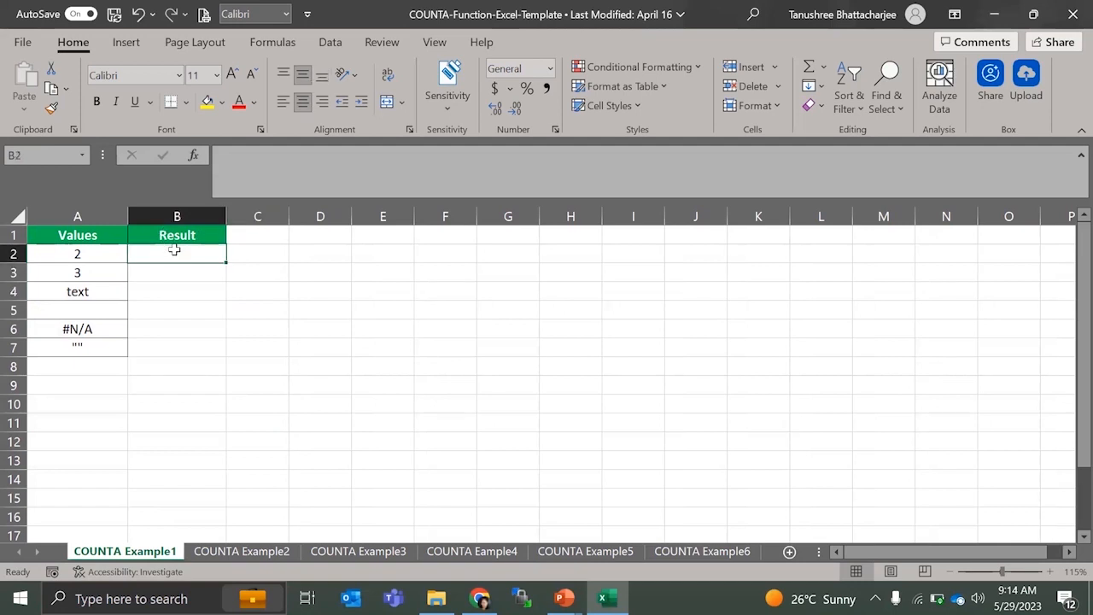
pyautogui.write('=counts(')
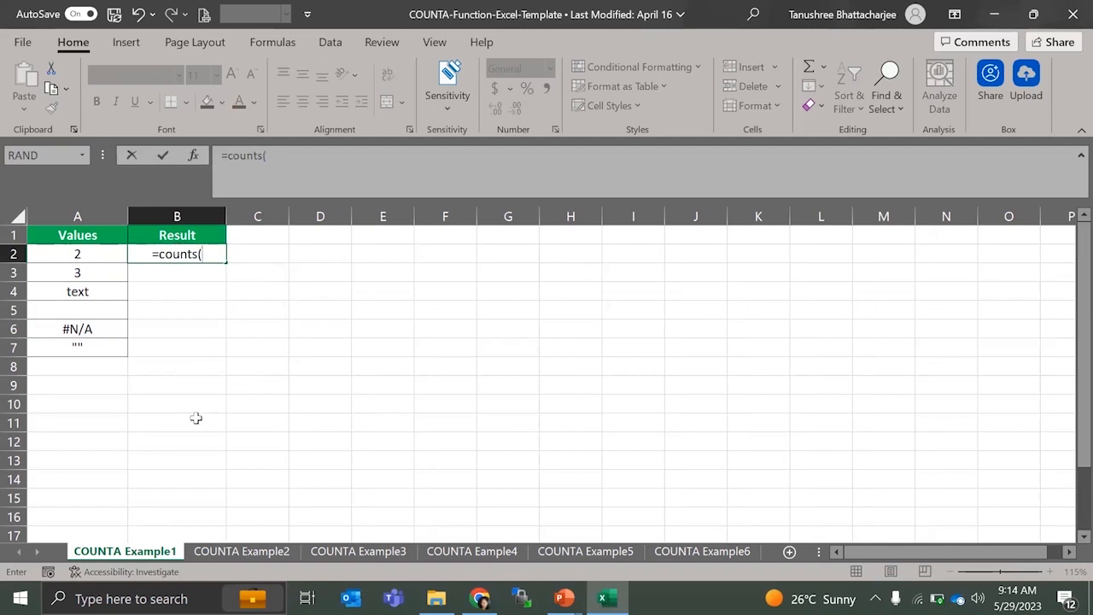
pyautogui.press('BackSpace')
pyautogui.press('BackSpace')
pyautogui.write('a(')
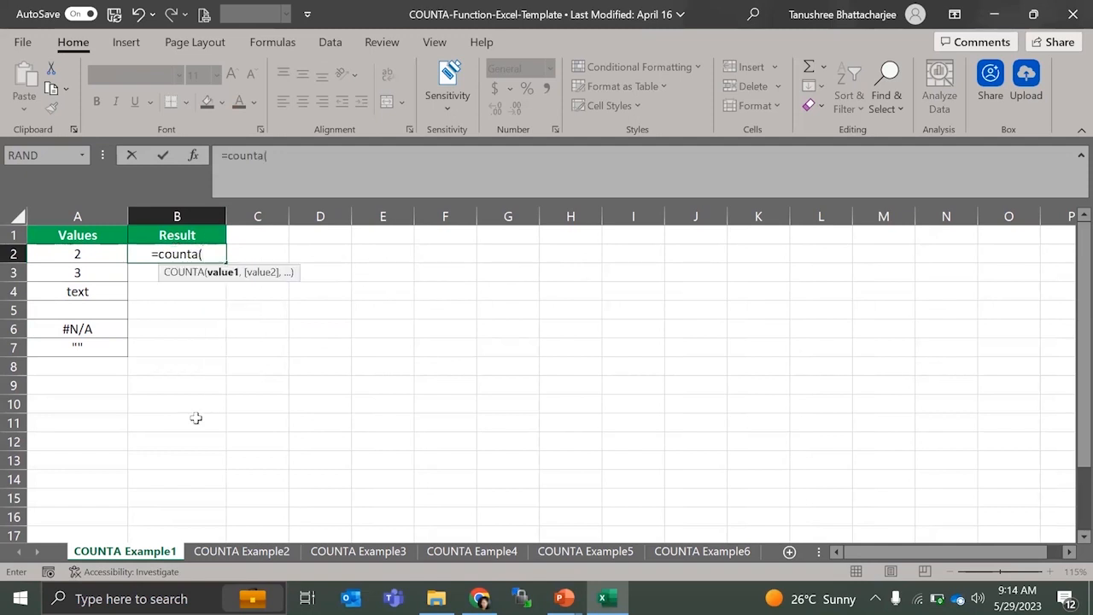
pyautogui.moveTo(75, 248); pyautogui.dragTo(89, 347)
pyautogui.press('Return')
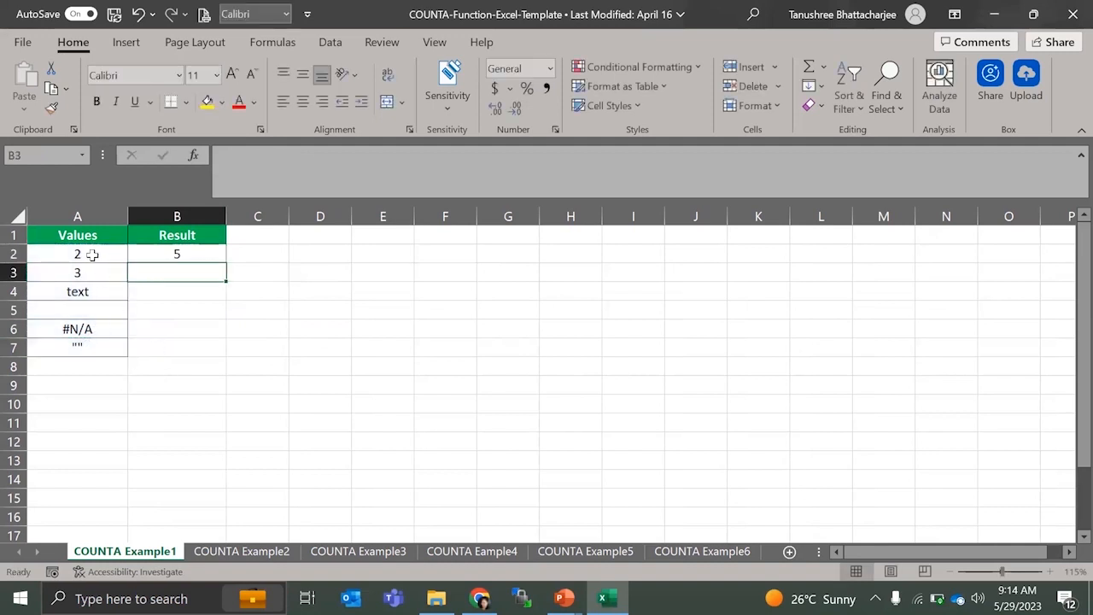
pyautogui.moveTo(86, 272); pyautogui.dragTo(89, 286)
pyautogui.moveTo(86, 333); pyautogui.dragTo(88, 344)
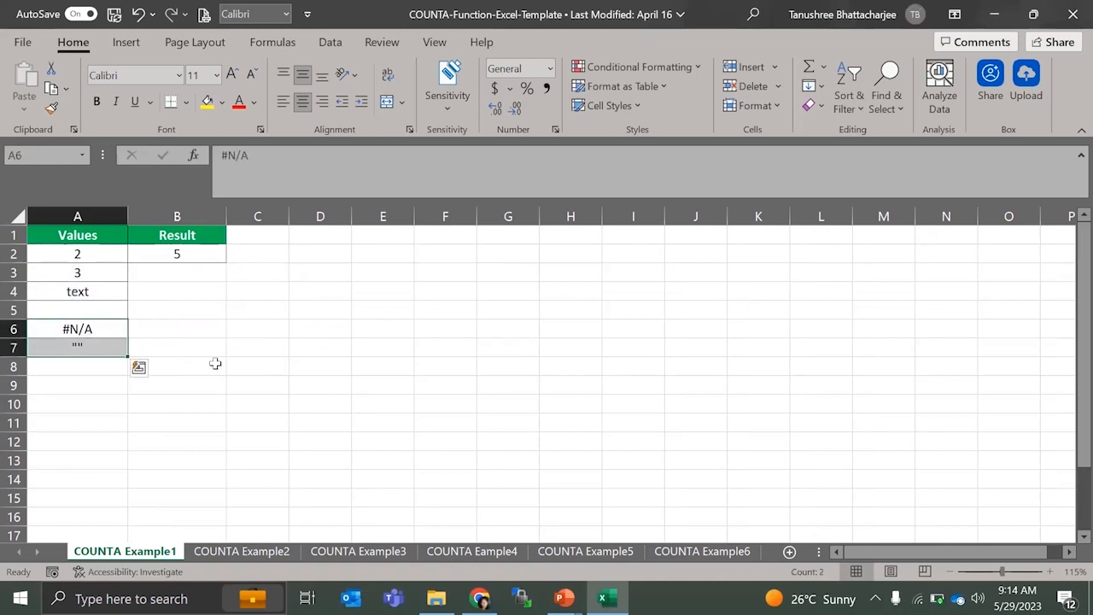
# On the COUNTA Example2 sheet, clear the old results from C2:C6.
pyautogui.click(245, 551)
pyautogui.click(231, 407)
pyautogui.moveTo(262, 333); pyautogui.dragTo(265, 254)
pyautogui.press('Delete')
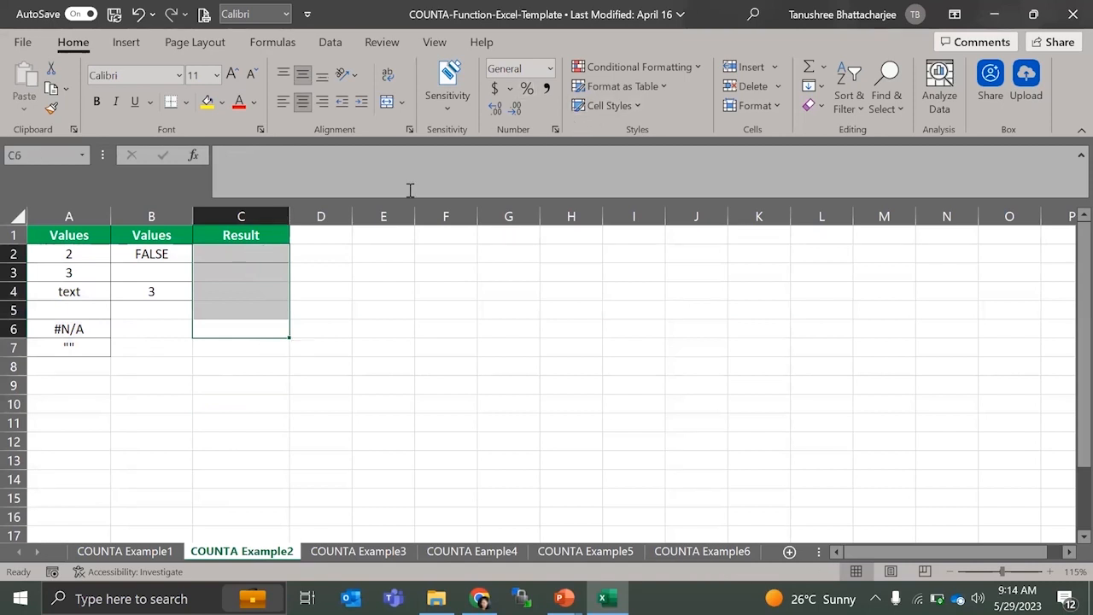
# Enter a COUNTA formula in C2 covering both Values columns, with the ranges A2:A7 and B2:B4.
pyautogui.click(226, 257)
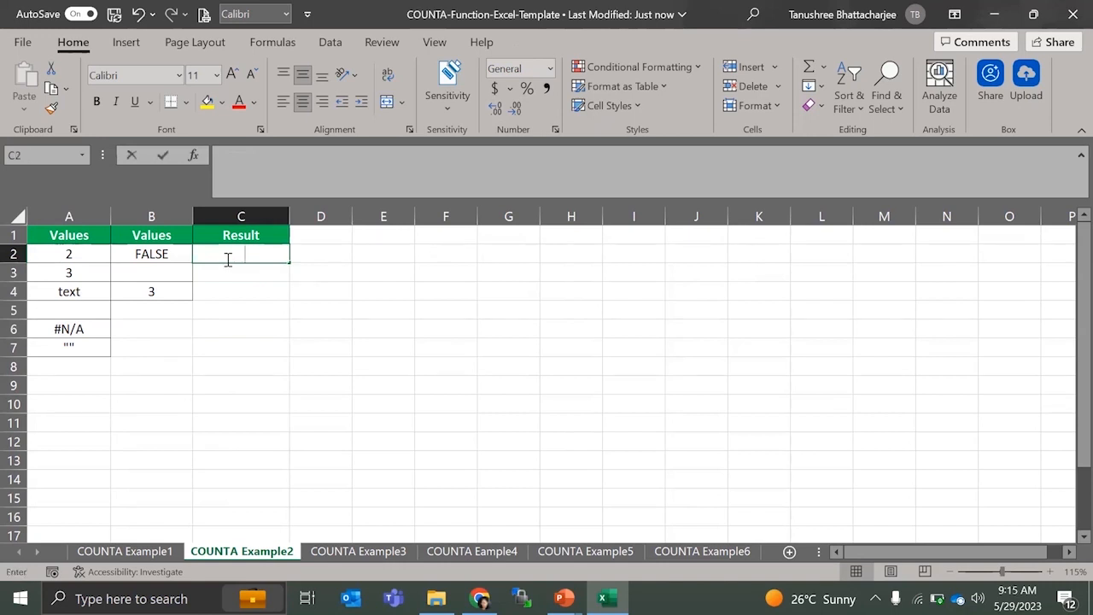
pyautogui.write('=count')
pyautogui.press('Down')
pyautogui.press('Tab')
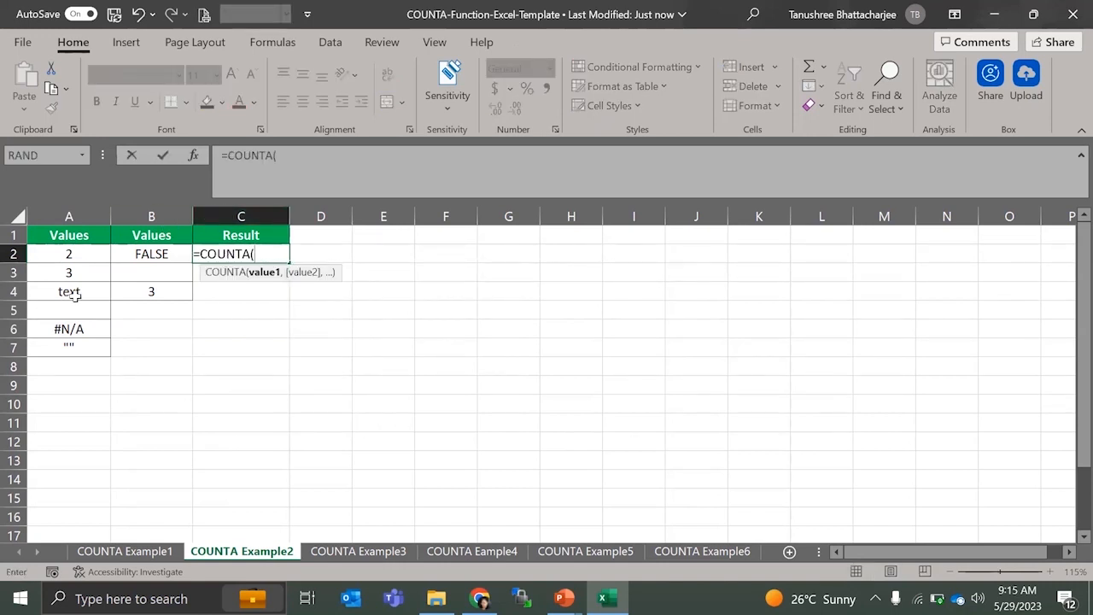
pyautogui.moveTo(68, 256); pyautogui.dragTo(65, 345)
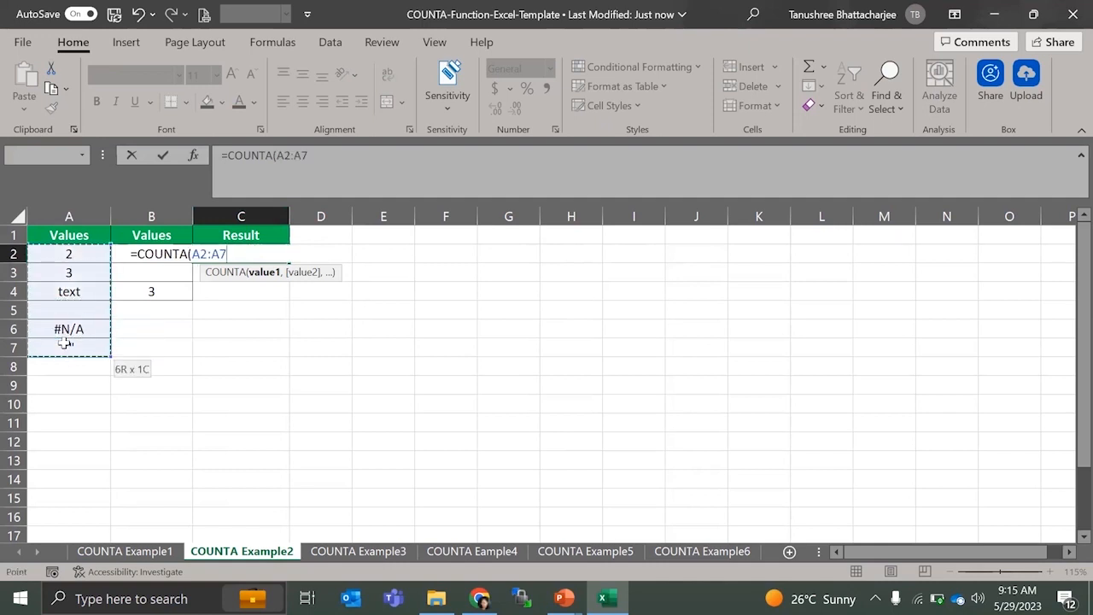
pyautogui.write(',')
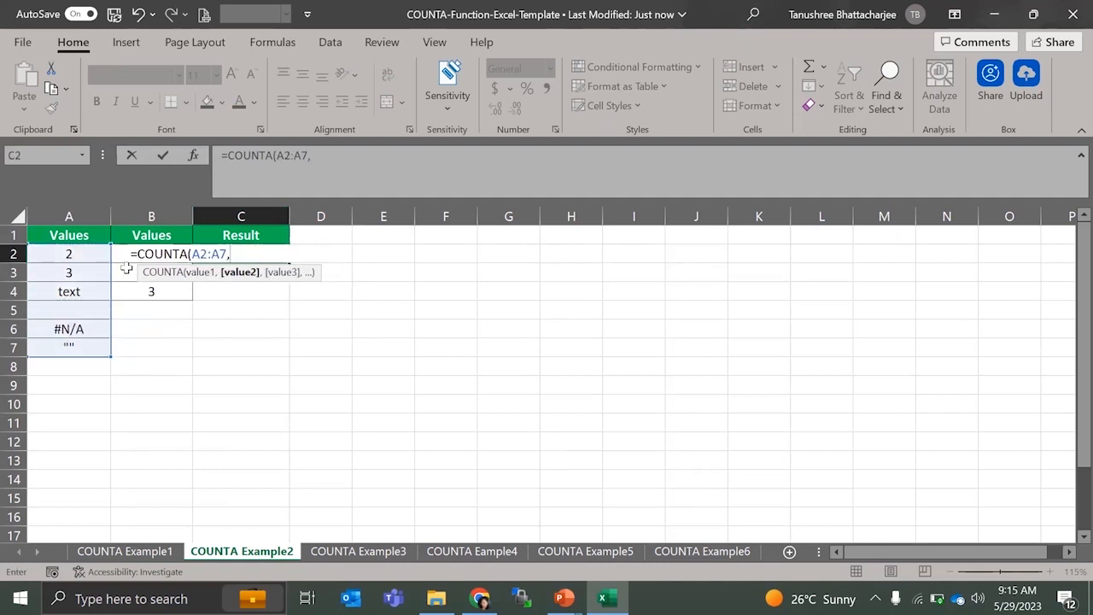
pyautogui.moveTo(119, 256); pyautogui.dragTo(120, 299)
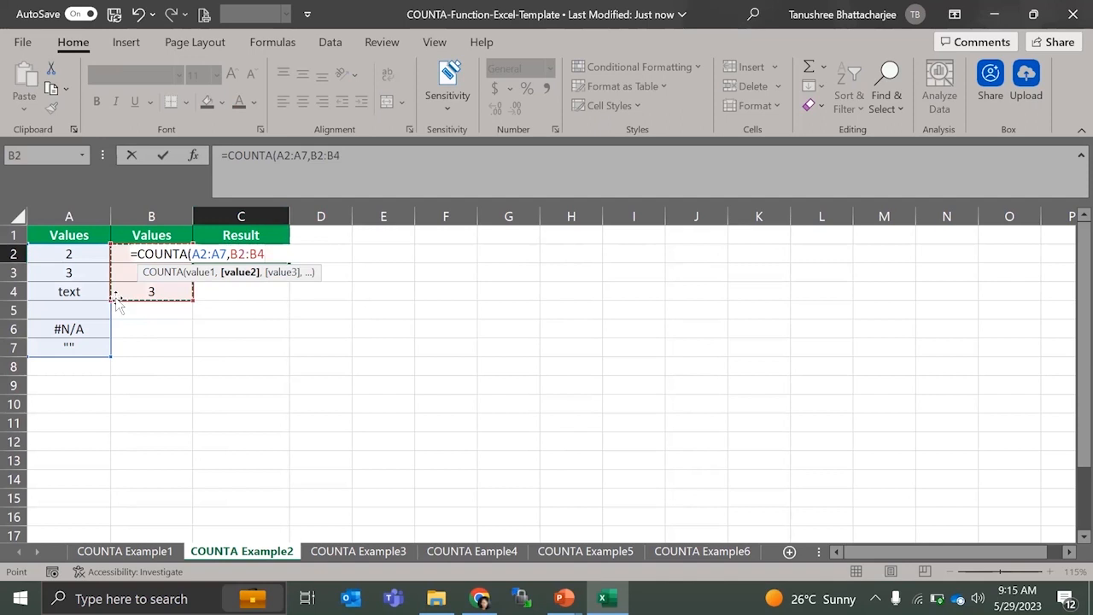
pyautogui.press('Return')
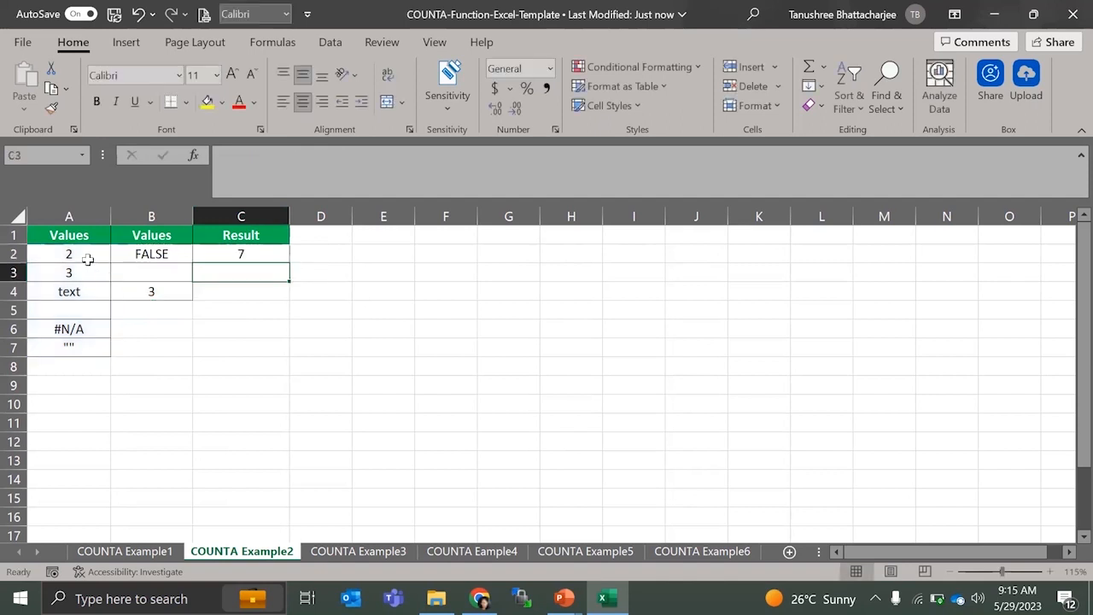
# Check the counted entries in A2:A7 together with the non-blank cells B2 and B4.
pyautogui.moveTo(81, 257); pyautogui.dragTo(85, 344)
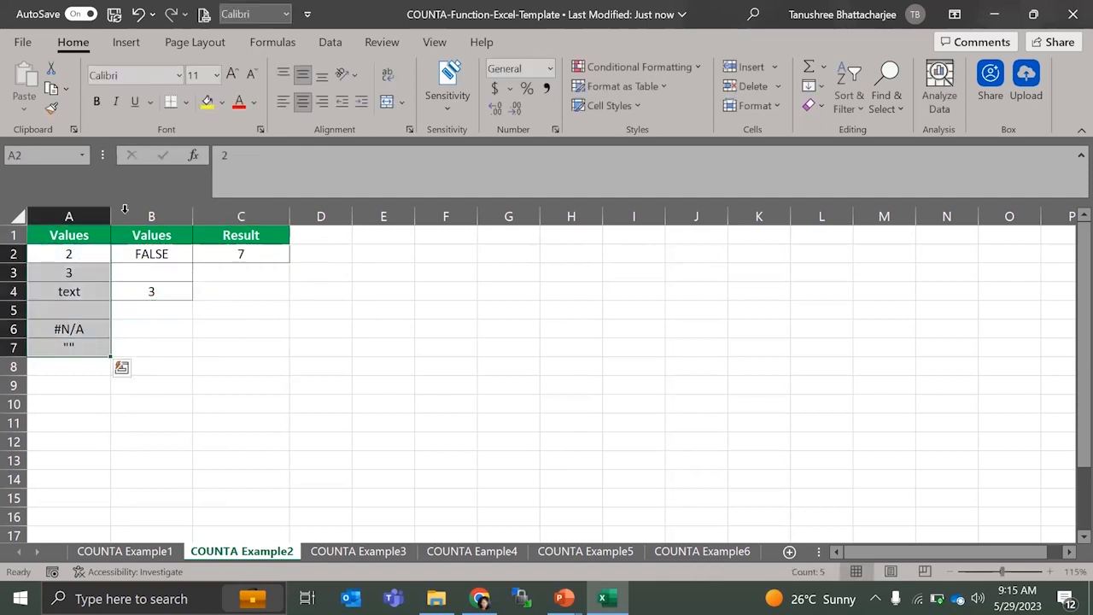
pyautogui.click(150, 257)
pyautogui.keyDown('ctrl'); pyautogui.click(152, 293); pyautogui.keyUp('ctrl')
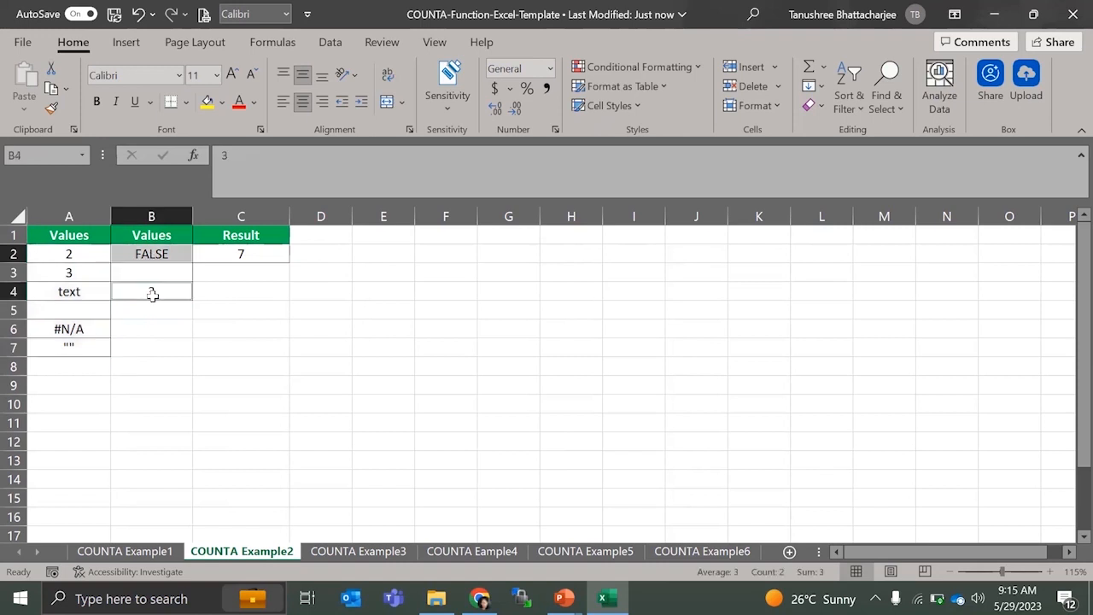
# On the COUNTA Example3 sheet, enter a COUNTA formula in B9 covering the Maths grades in B2:B6.
pyautogui.click(369, 551)
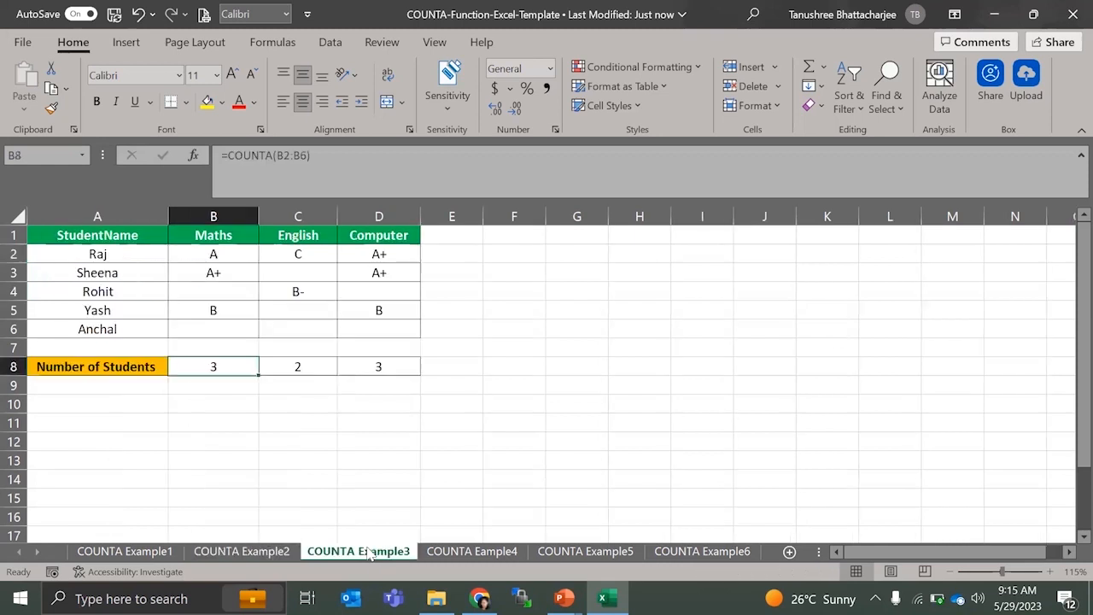
pyautogui.click(333, 418)
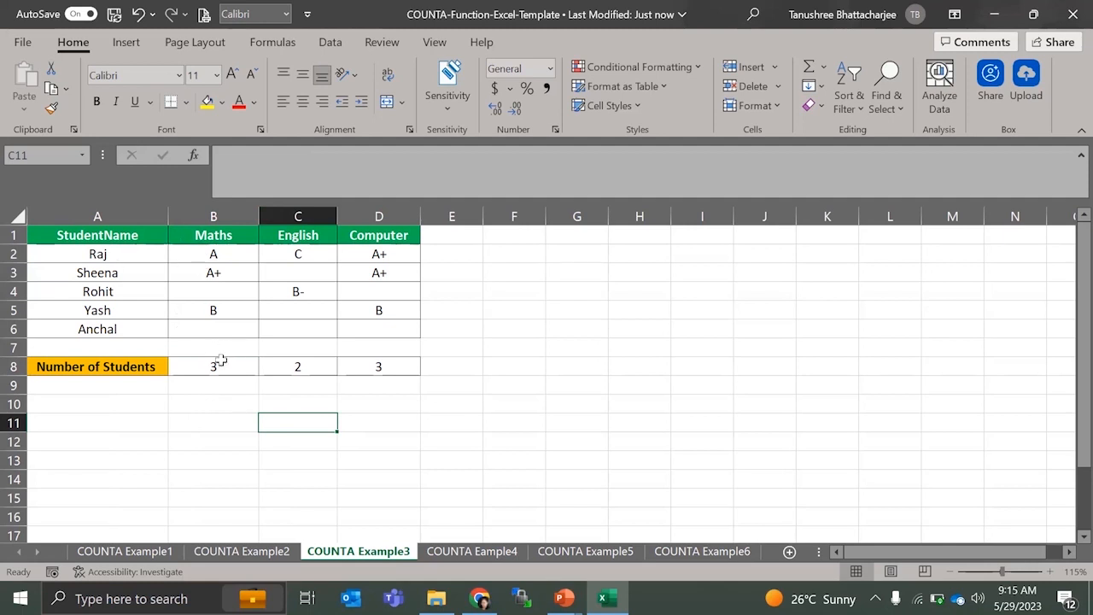
pyautogui.click(235, 380)
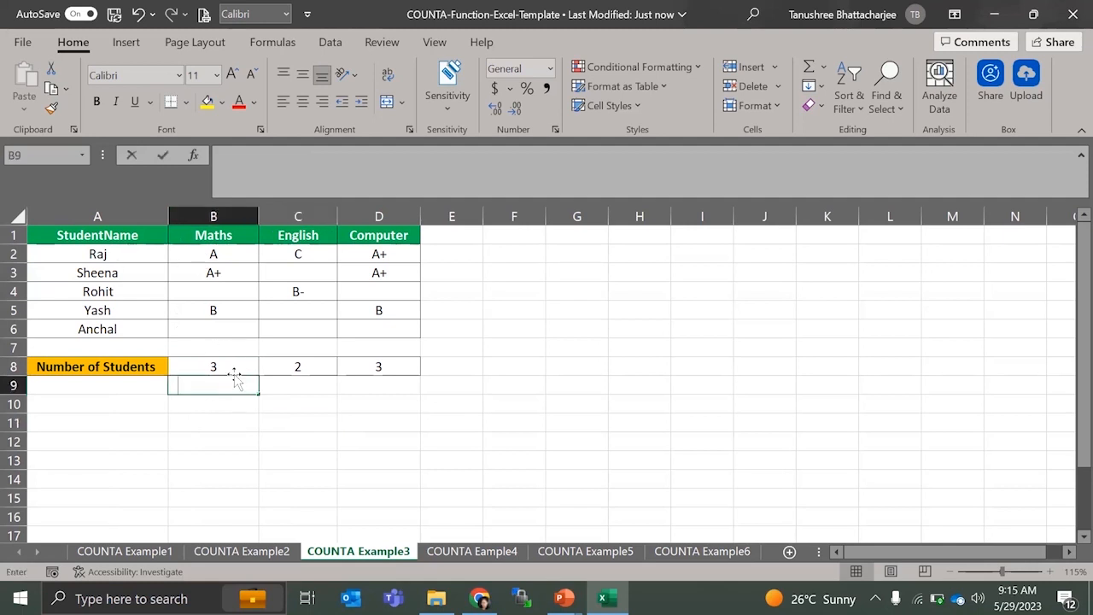
pyautogui.write('=counta')
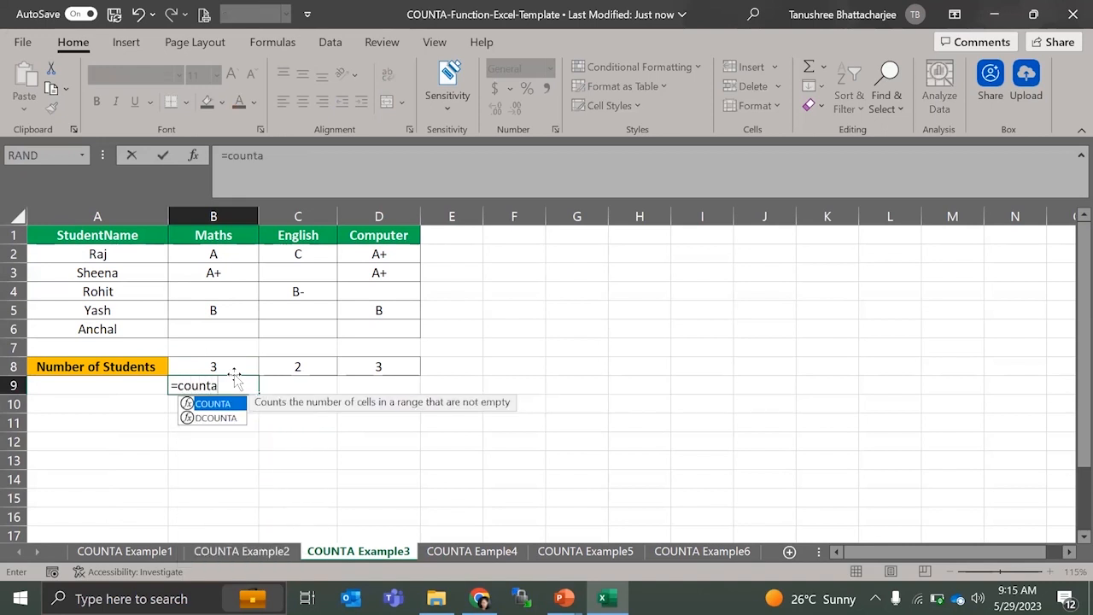
pyautogui.write('(')
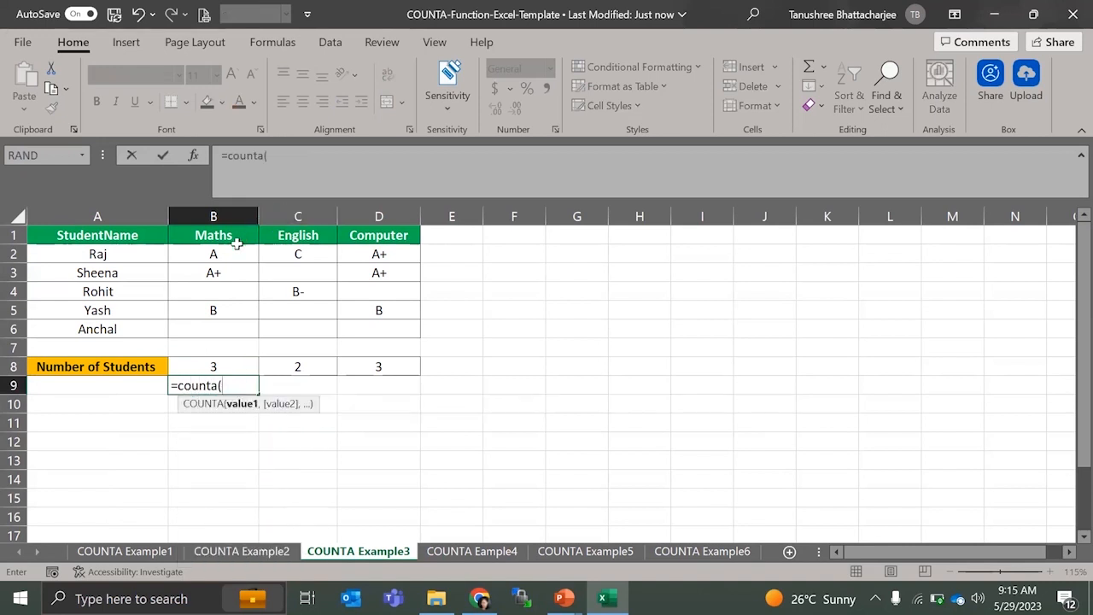
pyautogui.moveTo(218, 246); pyautogui.dragTo(213, 327)
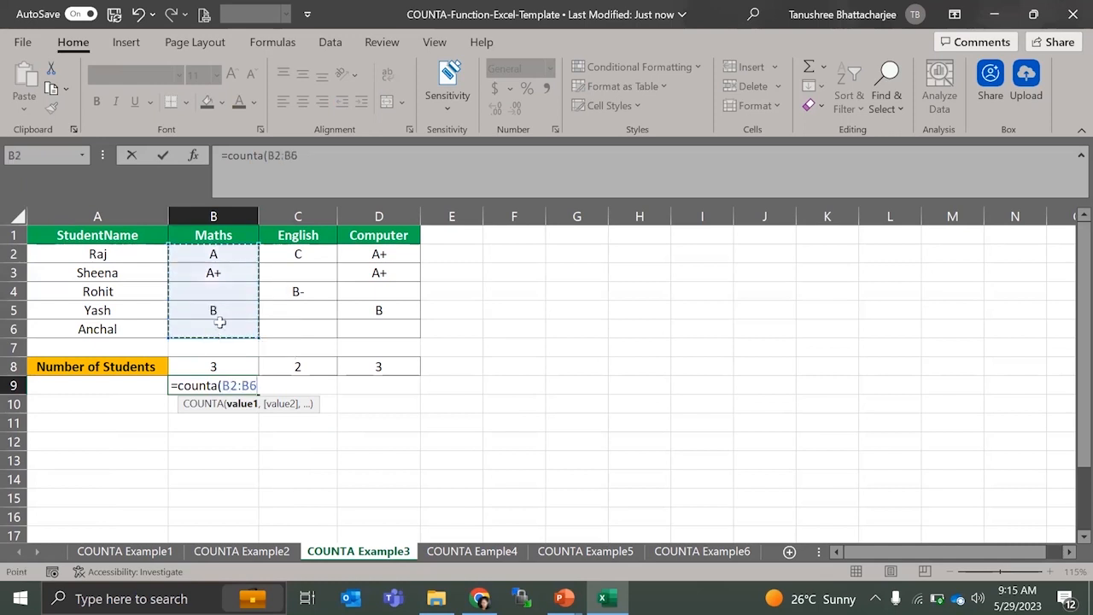
pyautogui.press('Return')
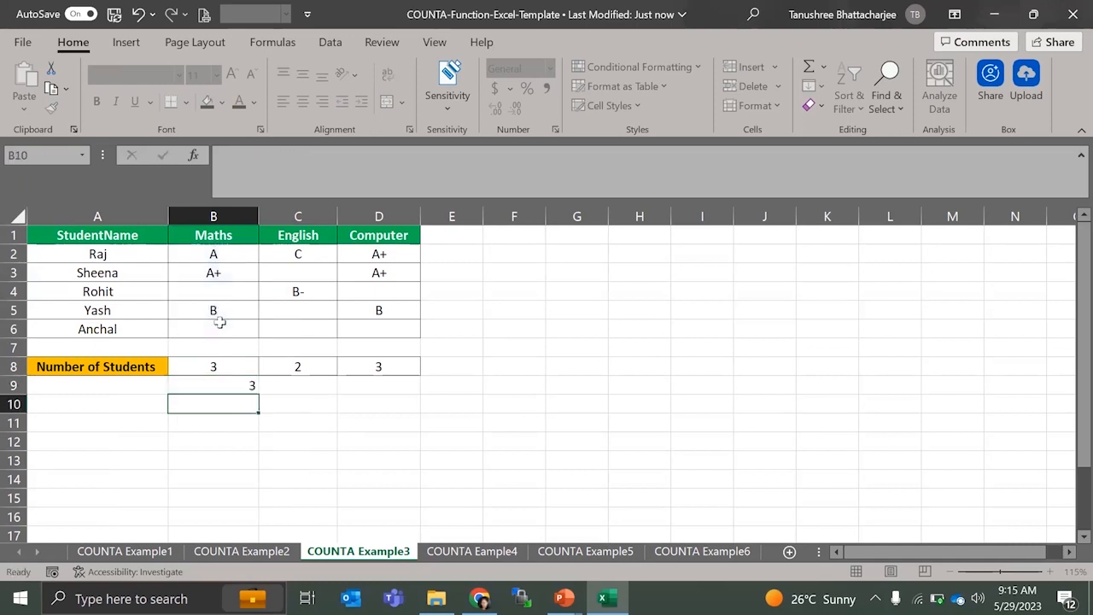
# Copy the COUNTA formula from B9 across to C9:D9 for the English and Computer columns.
pyautogui.click(249, 384)
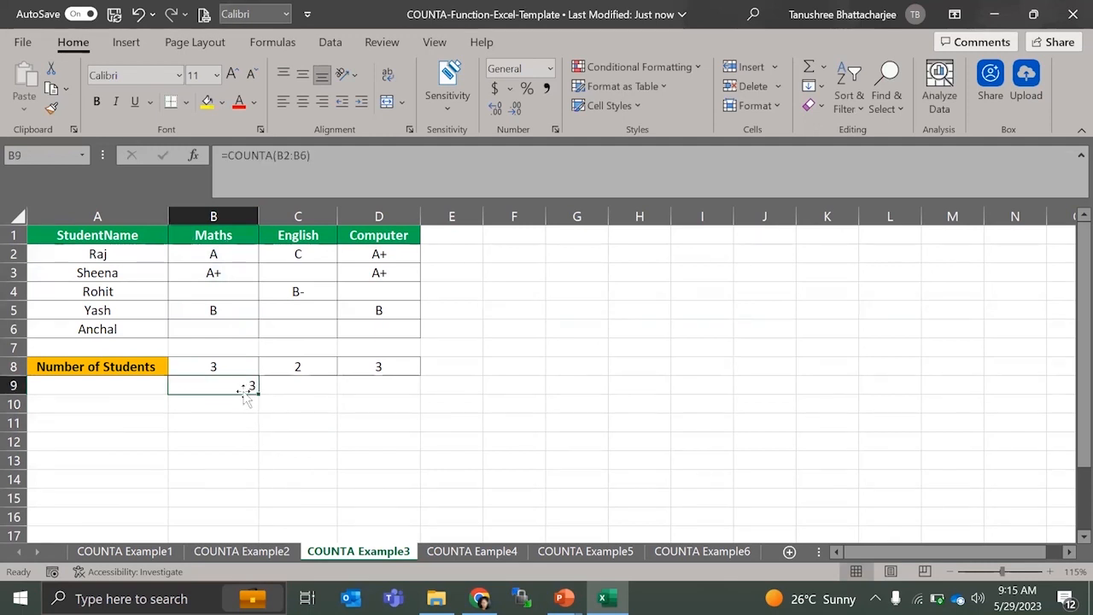
pyautogui.click(256, 402)
pyautogui.click(251, 384)
pyautogui.moveTo(257, 394); pyautogui.dragTo(397, 395)
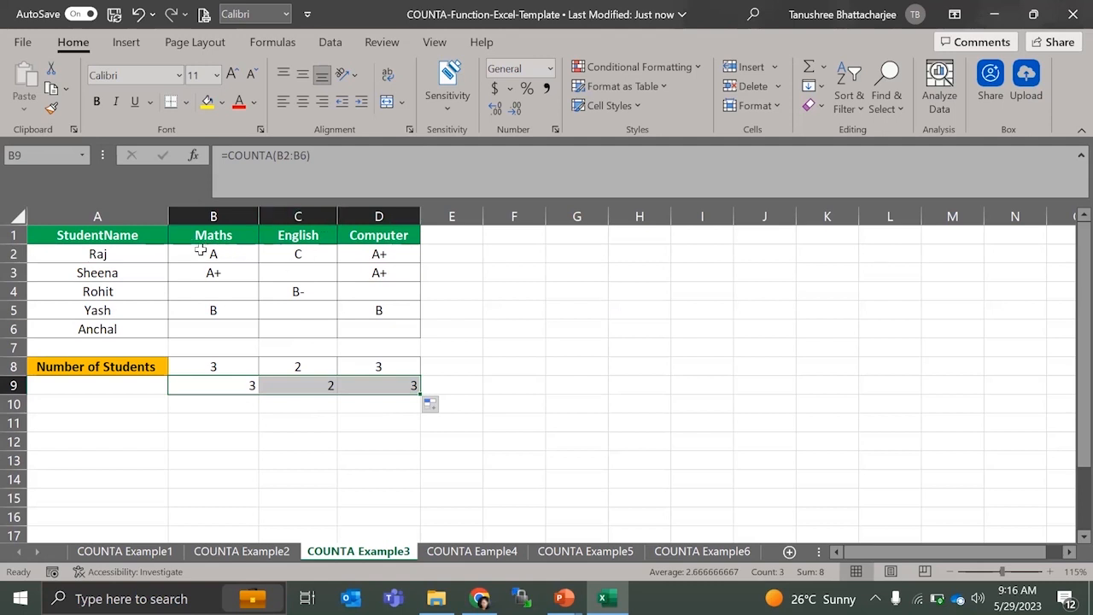
# On the COUNTA Eample4 sheet, examine the B8 formula's arguments, the range B2:B6 plus two literal names, and the filled Maths grades.
pyautogui.click(465, 551)
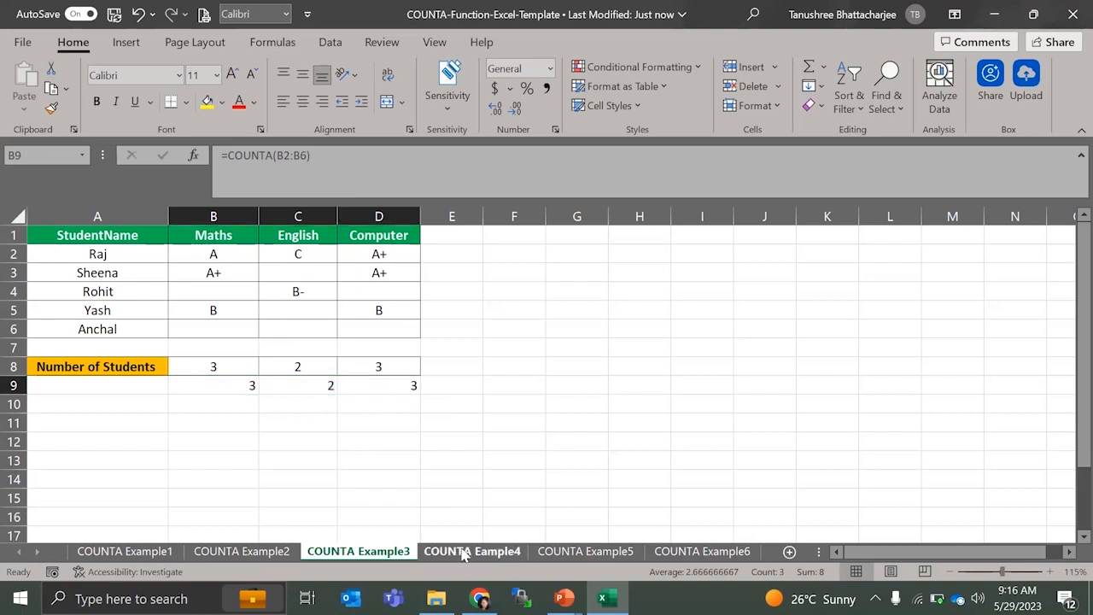
pyautogui.click(82, 399)
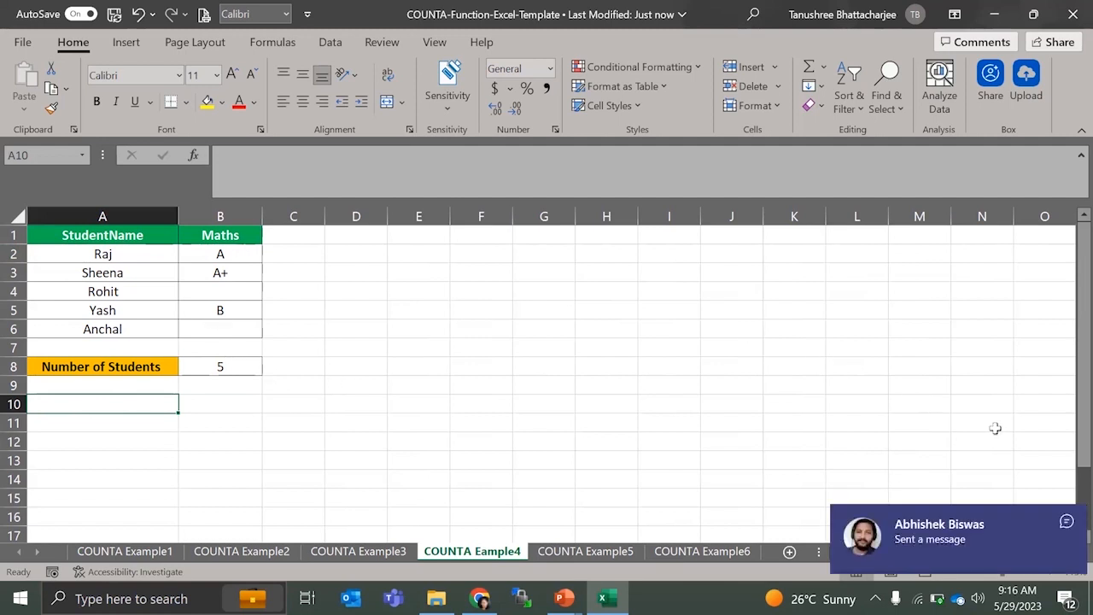
pyautogui.click(1068, 521)
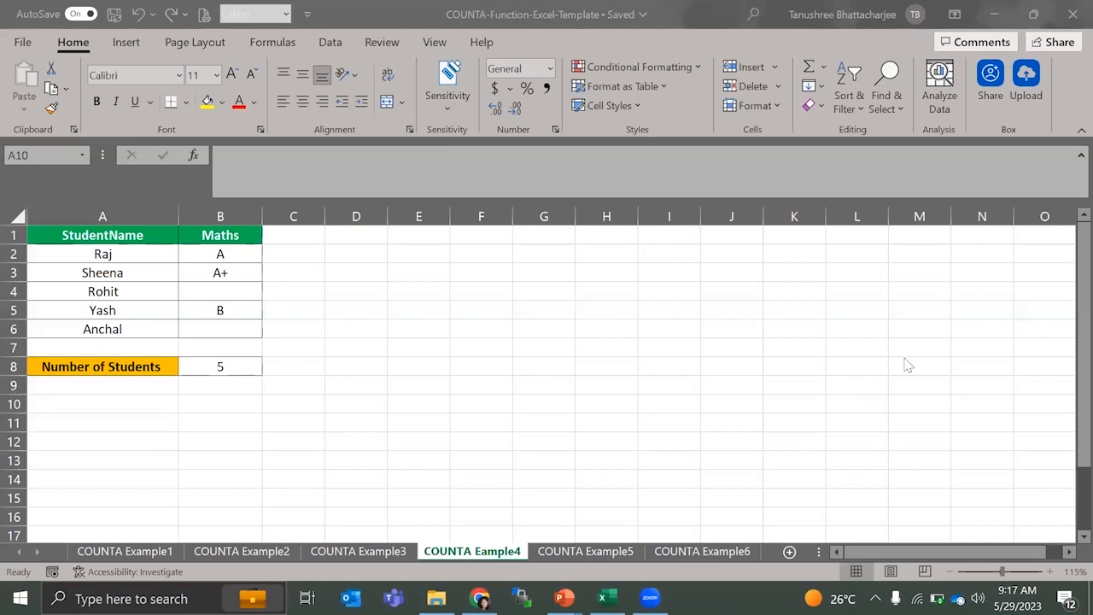
pyautogui.click(243, 366)
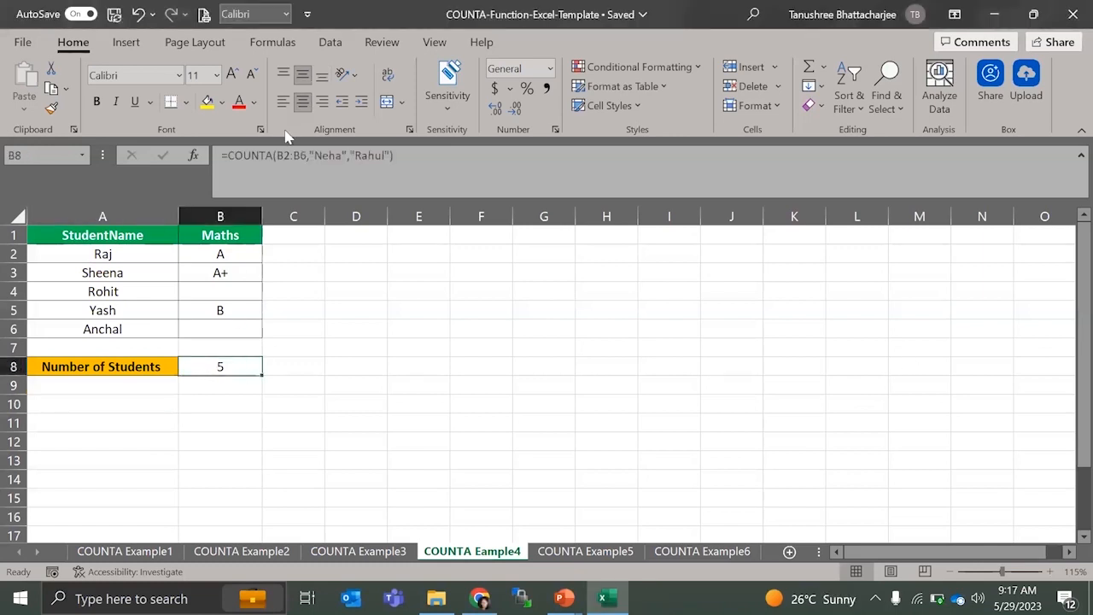
pyautogui.click(227, 250)
pyautogui.click(226, 273)
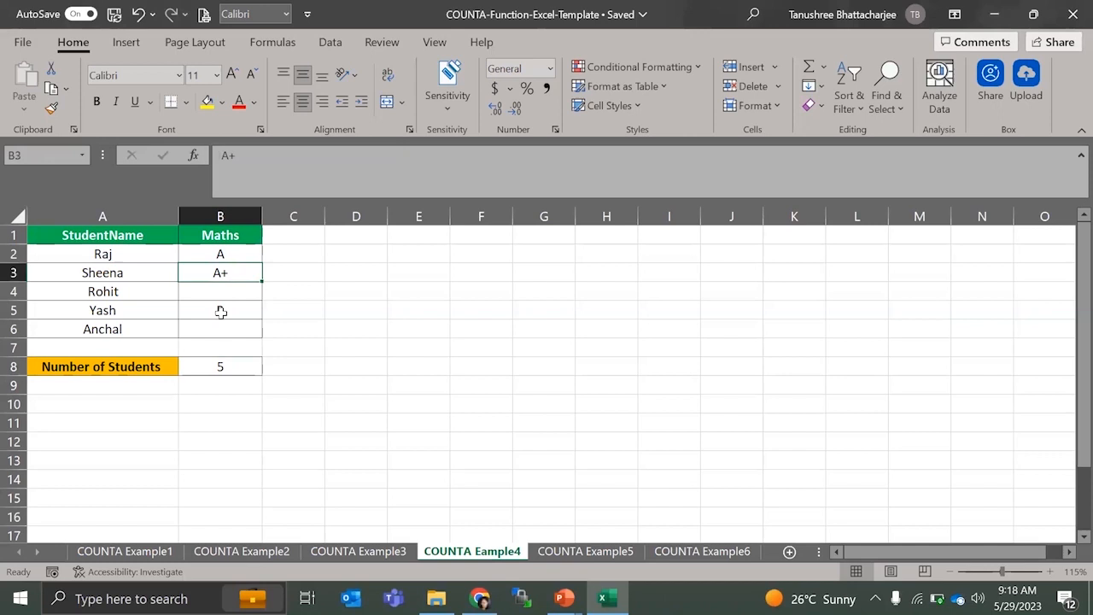
pyautogui.click(220, 310)
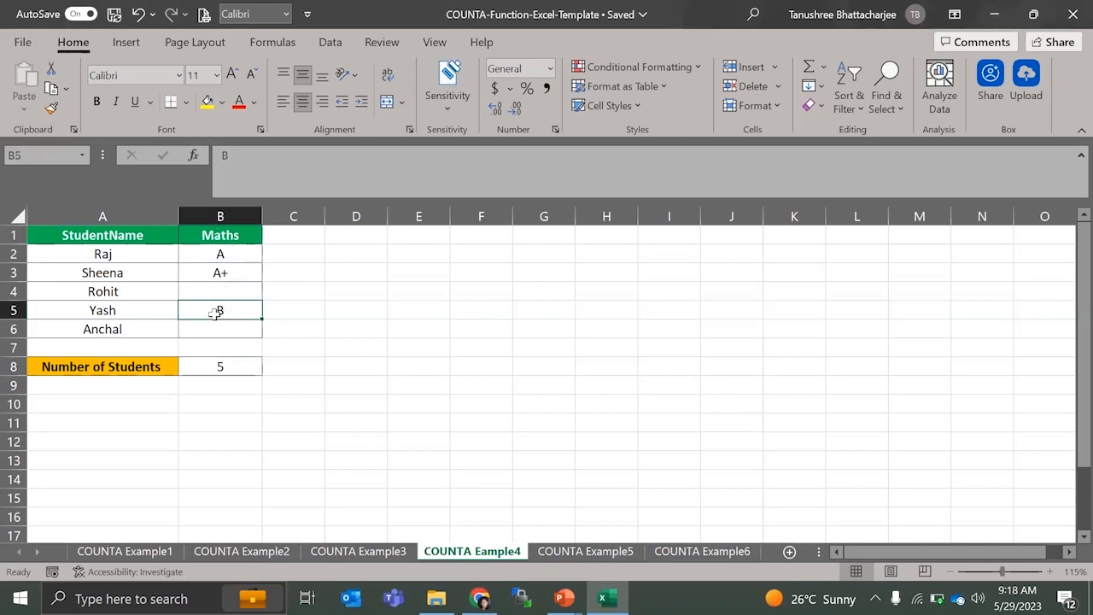
pyautogui.click(232, 366)
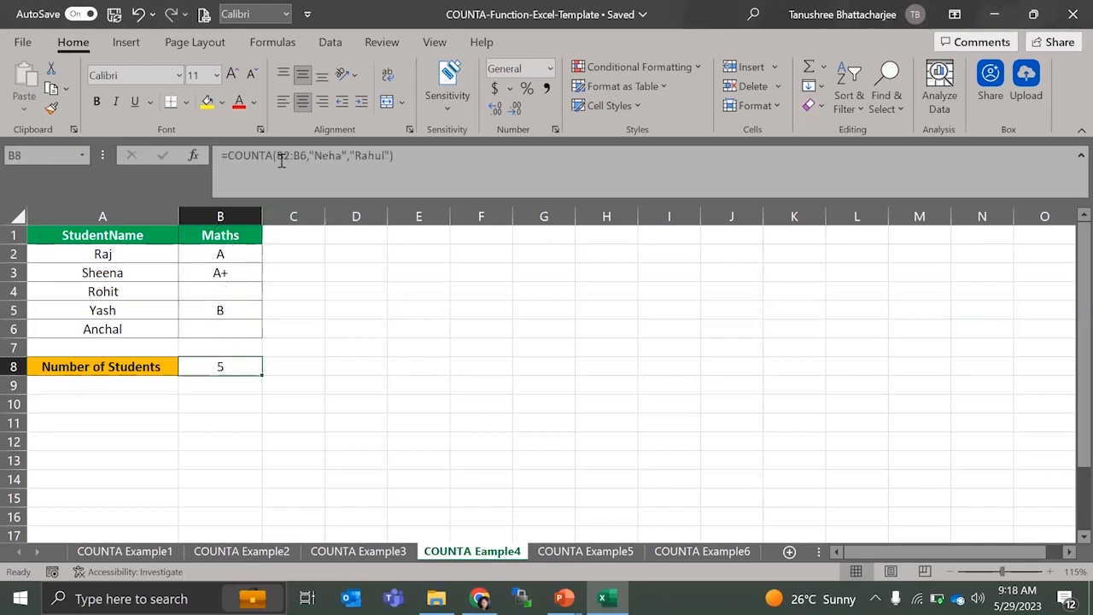
pyautogui.moveTo(277, 157); pyautogui.dragTo(386, 156)
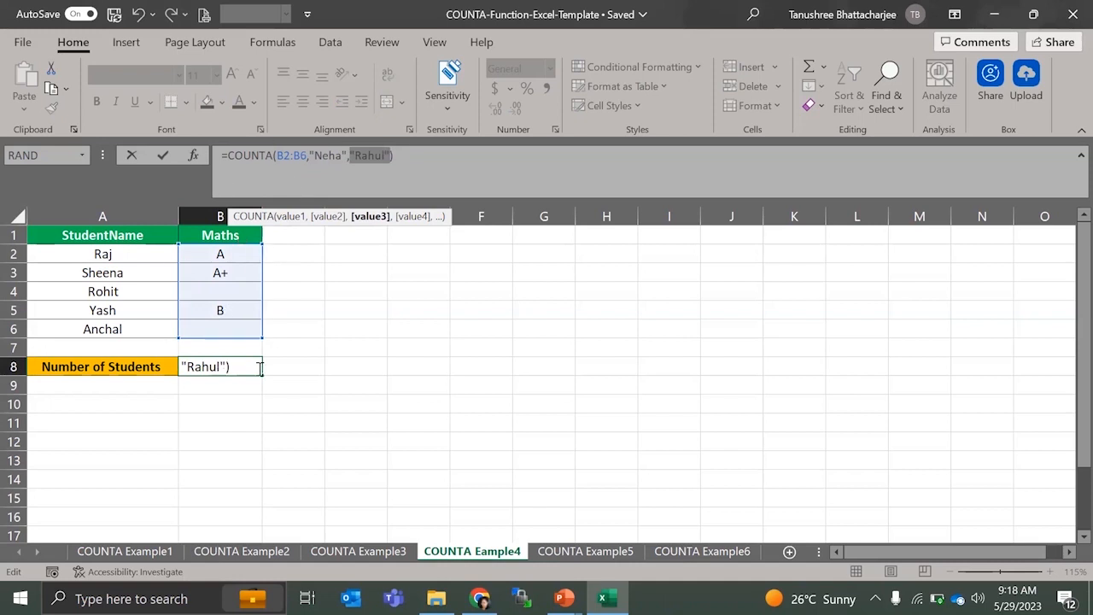
pyautogui.press('Return')
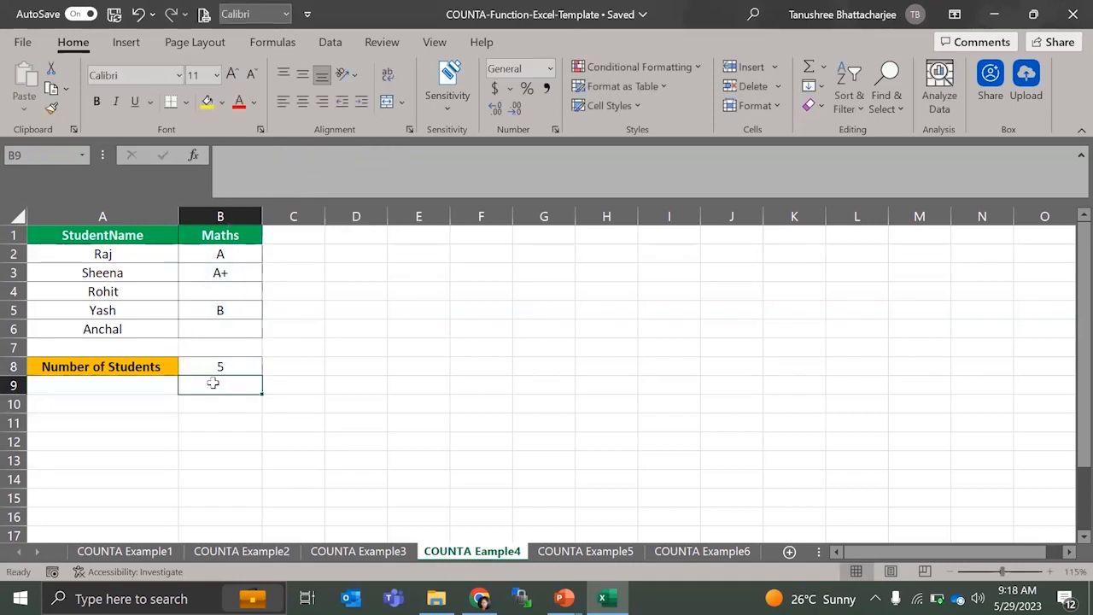
# On the COUNTA Example5 sheet, examine the numbers, empty string, text and TRUE arguments in the COUNTA formula in A2.
pyautogui.click(581, 551)
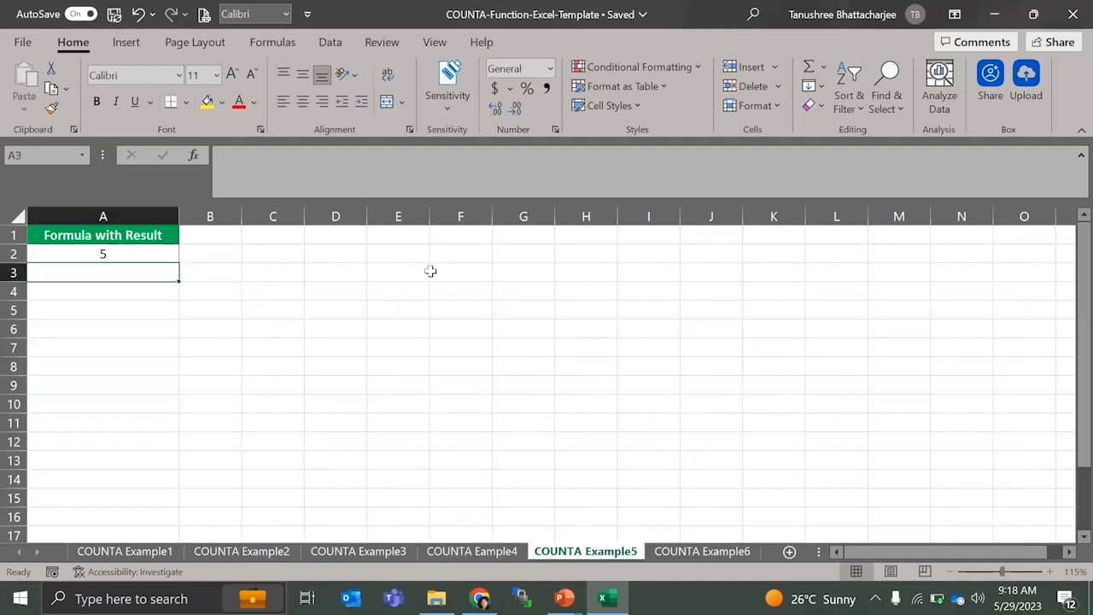
pyautogui.click(117, 254)
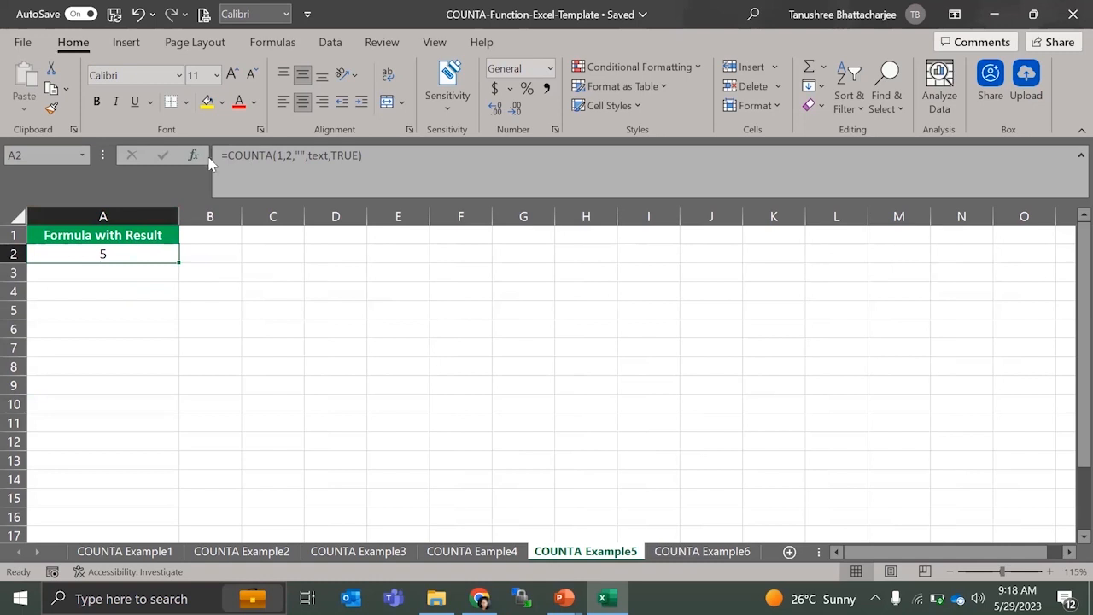
pyautogui.moveTo(227, 155); pyautogui.dragTo(415, 162)
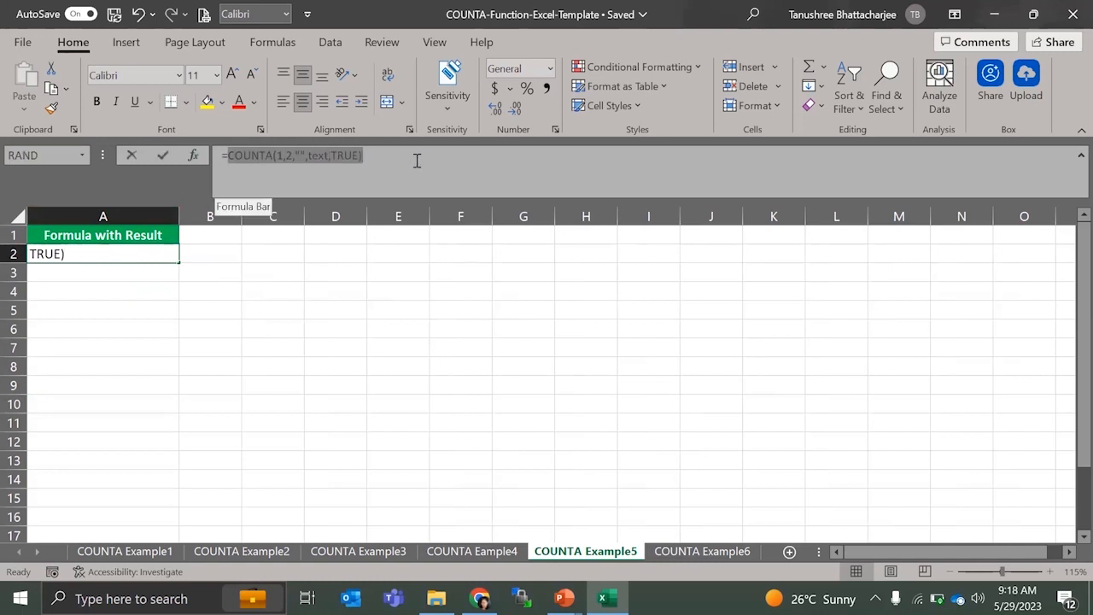
pyautogui.click(300, 154)
pyautogui.moveTo(294, 154); pyautogui.dragTo(305, 155)
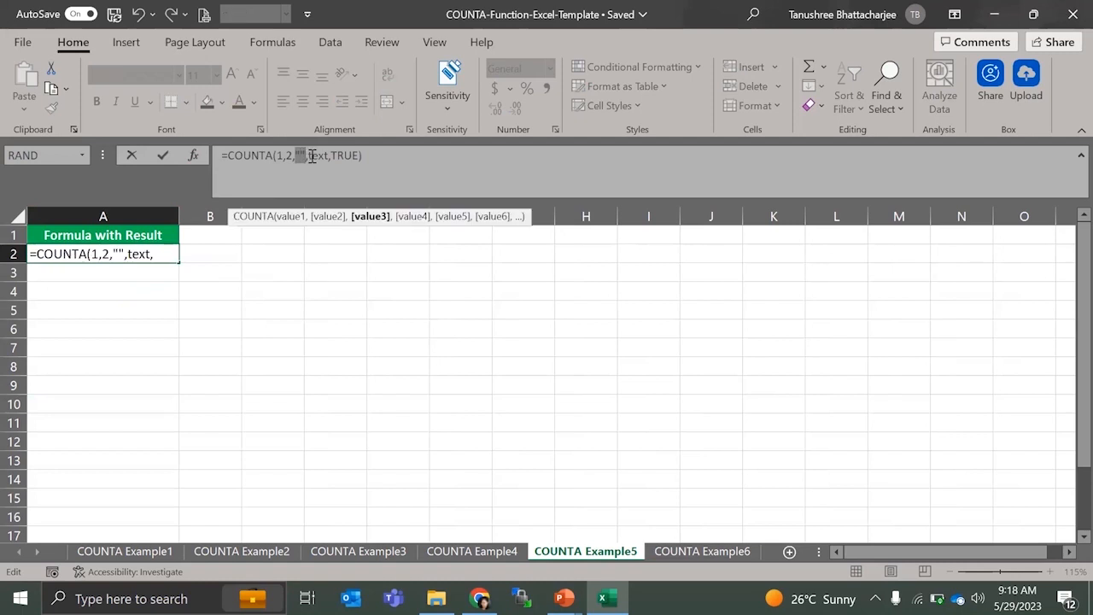
pyautogui.click(313, 155)
pyautogui.moveTo(331, 156); pyautogui.dragTo(364, 158)
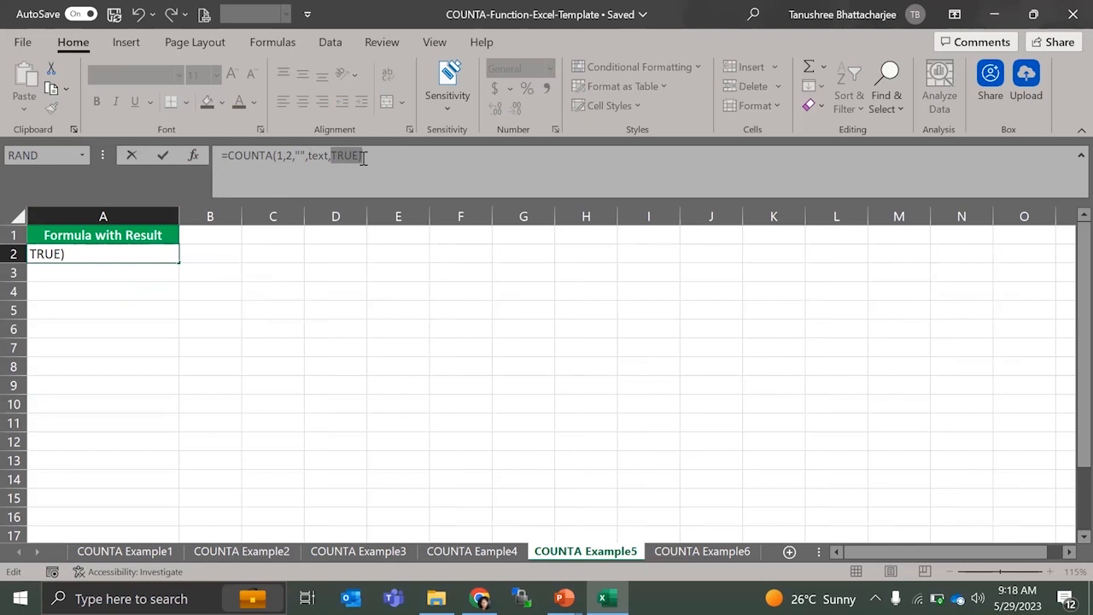
pyautogui.press('Return')
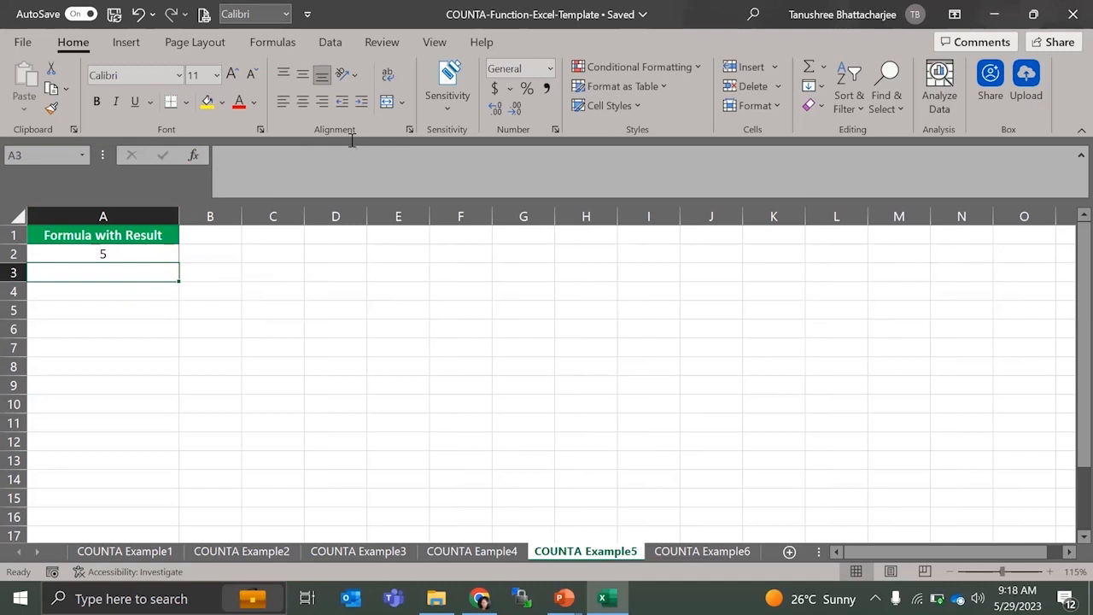
pyautogui.click(286, 341)
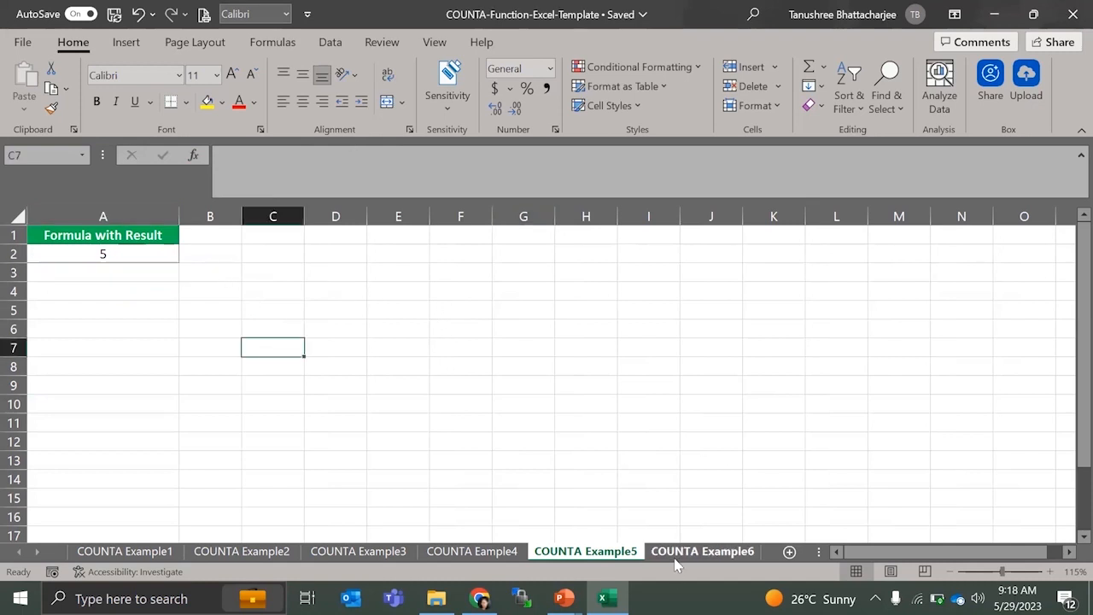
# On the COUNTA Example6 sheet, examine the COUNTA formula in C2 and the two Values columns A2:B6 it covers.
pyautogui.click(702, 552)
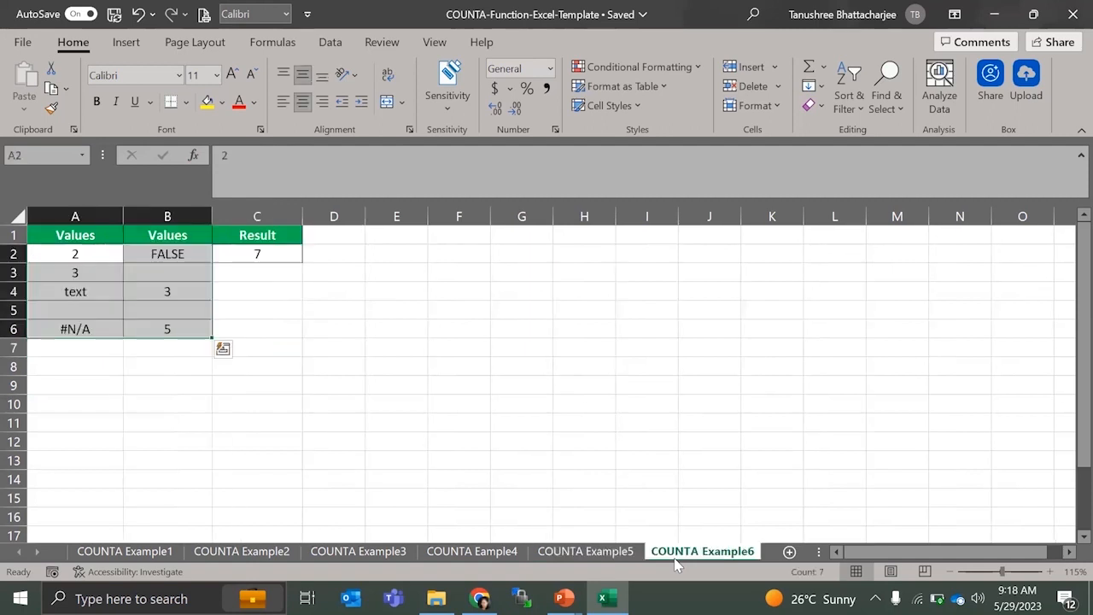
pyautogui.click(74, 255)
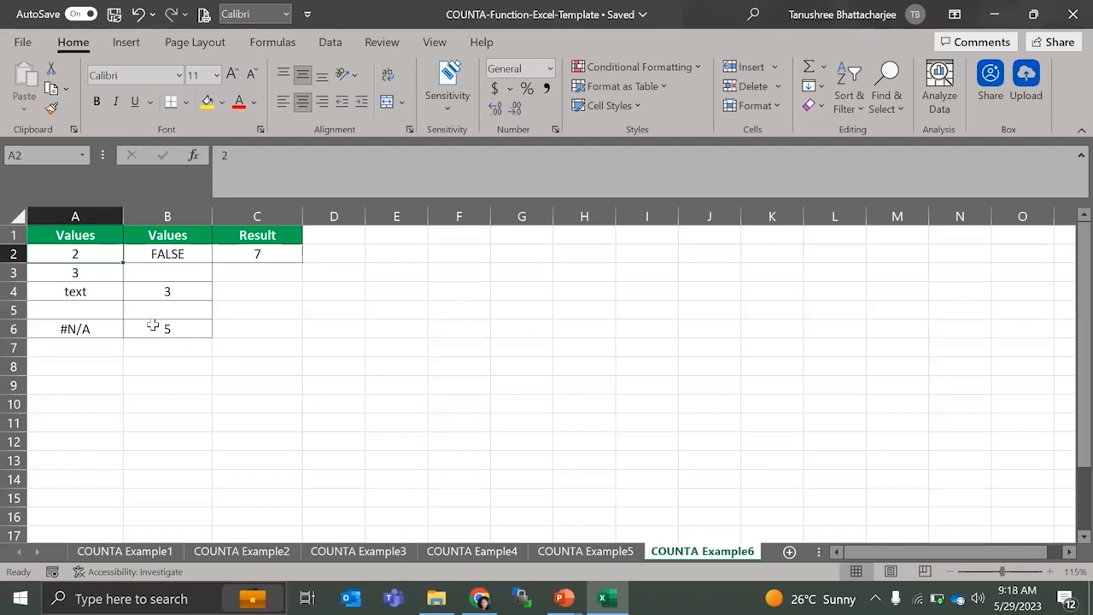
pyautogui.moveTo(84, 254)
pyautogui.mouseDown()
pyautogui.moveTo(102, 276)
pyautogui.moveTo(224, 330)
pyautogui.mouseUp()
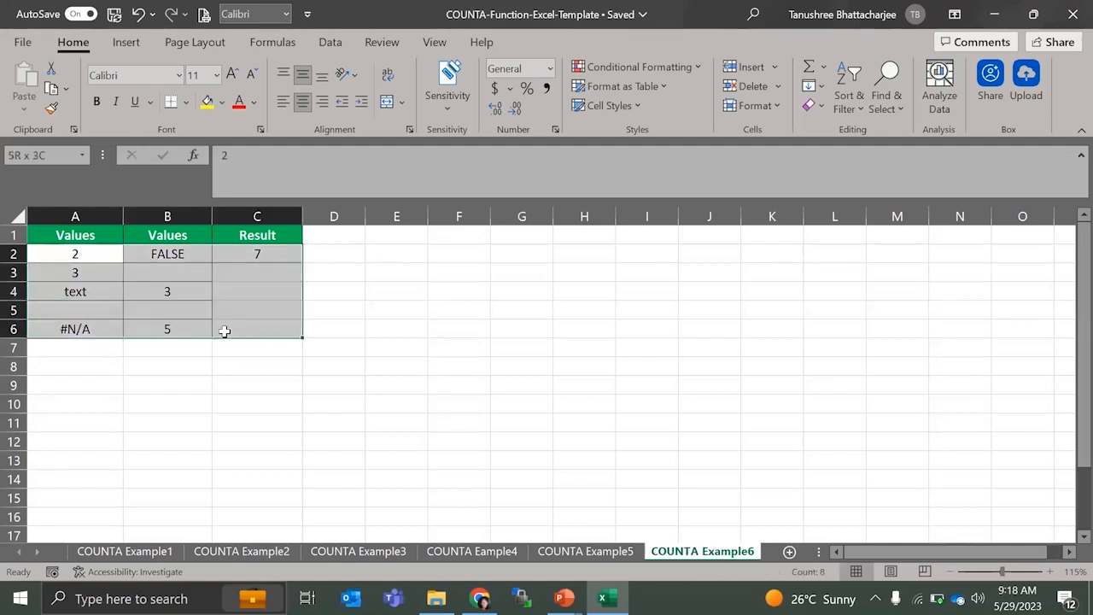
pyautogui.moveTo(81, 253); pyautogui.dragTo(78, 329)
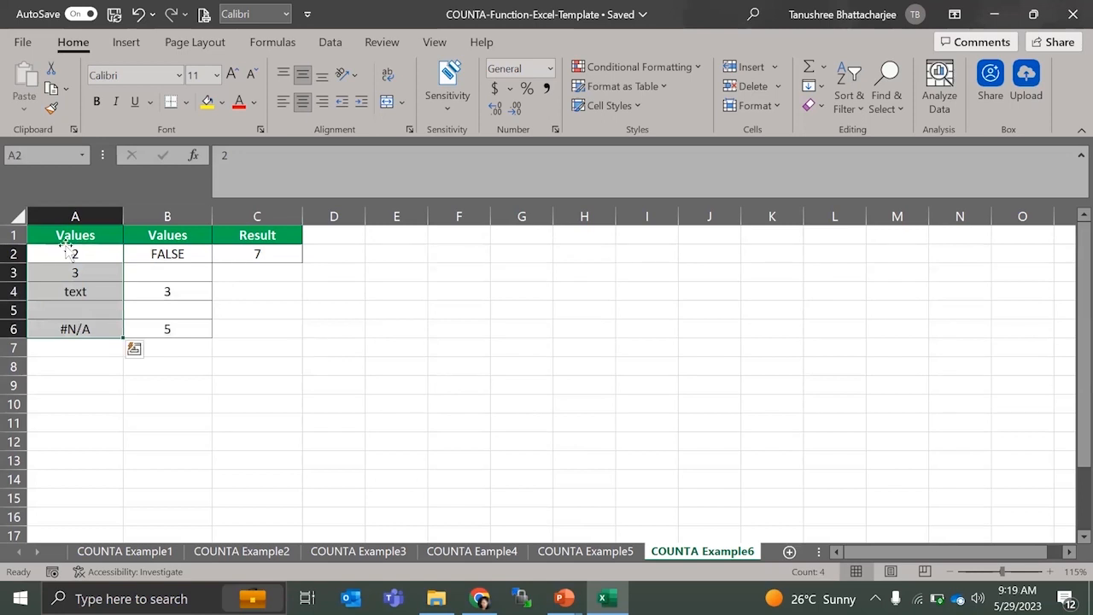
pyautogui.click(220, 252)
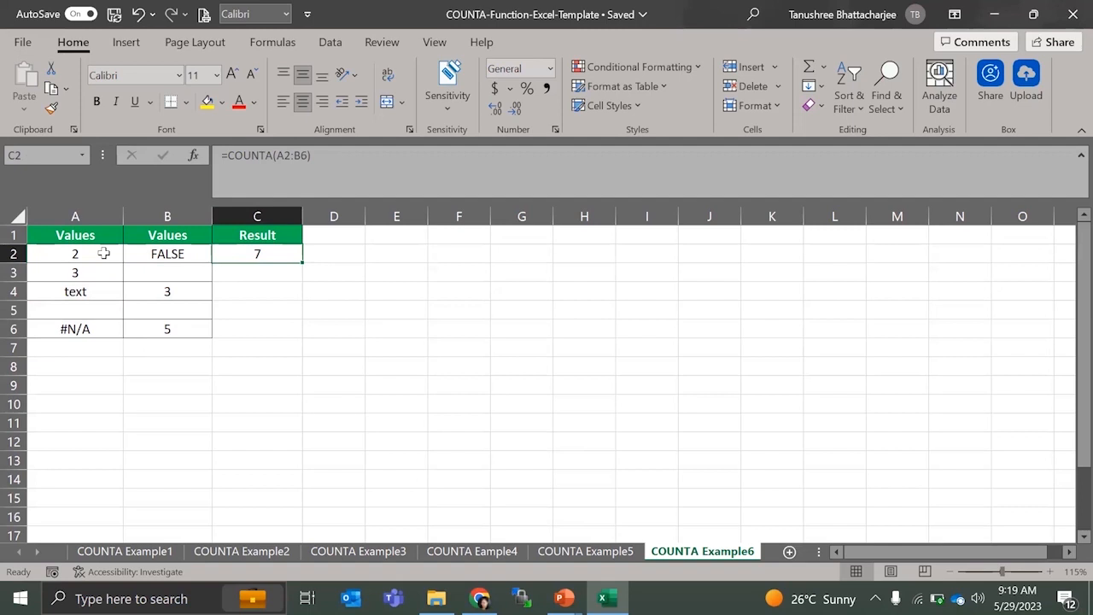
pyautogui.moveTo(103, 254); pyautogui.dragTo(95, 329)
pyautogui.moveTo(154, 256); pyautogui.dragTo(158, 322)
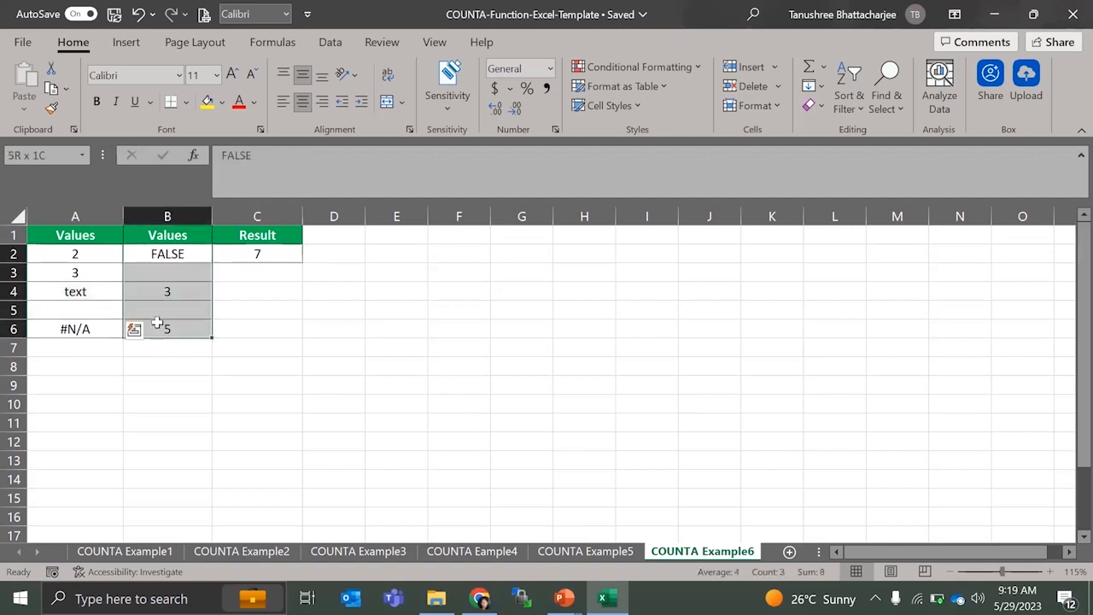
pyautogui.click(243, 254)
pyautogui.moveTo(78, 248); pyautogui.dragTo(179, 330)
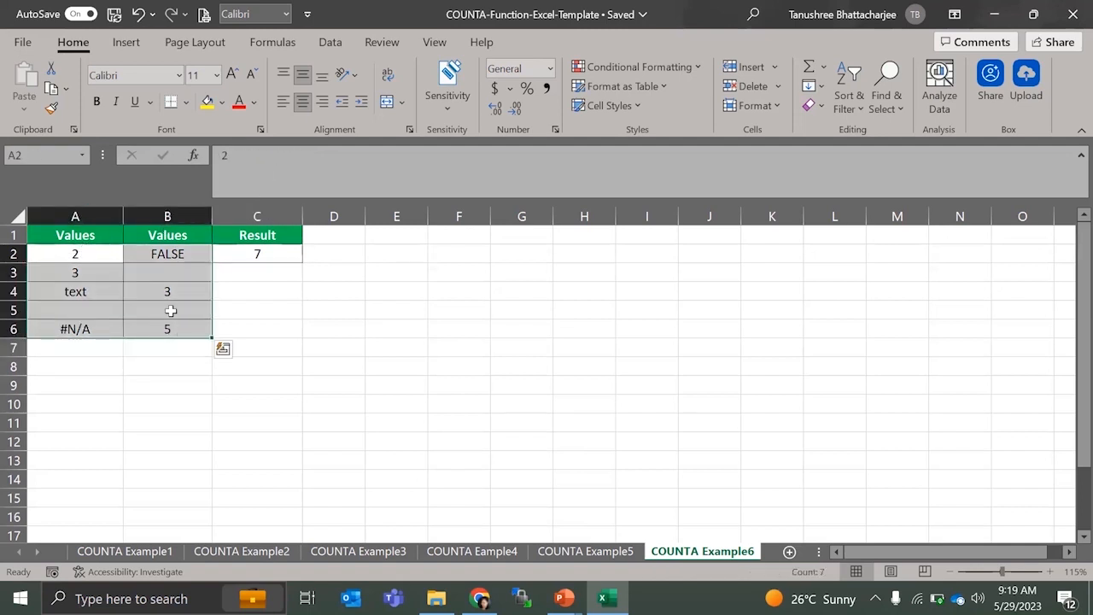
pyautogui.click(245, 255)
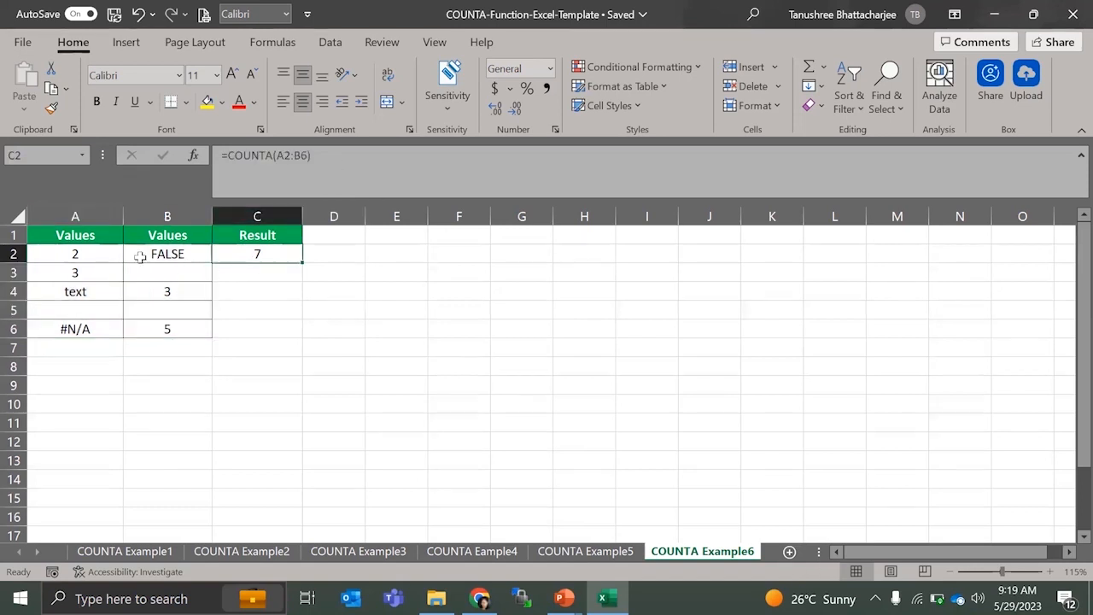
# Examine the number, text, error and logical values filled in A2:B6 that the COUNTA formula in C2 counts.
pyautogui.click(72, 255)
pyautogui.moveTo(72, 255); pyautogui.dragTo(74, 292)
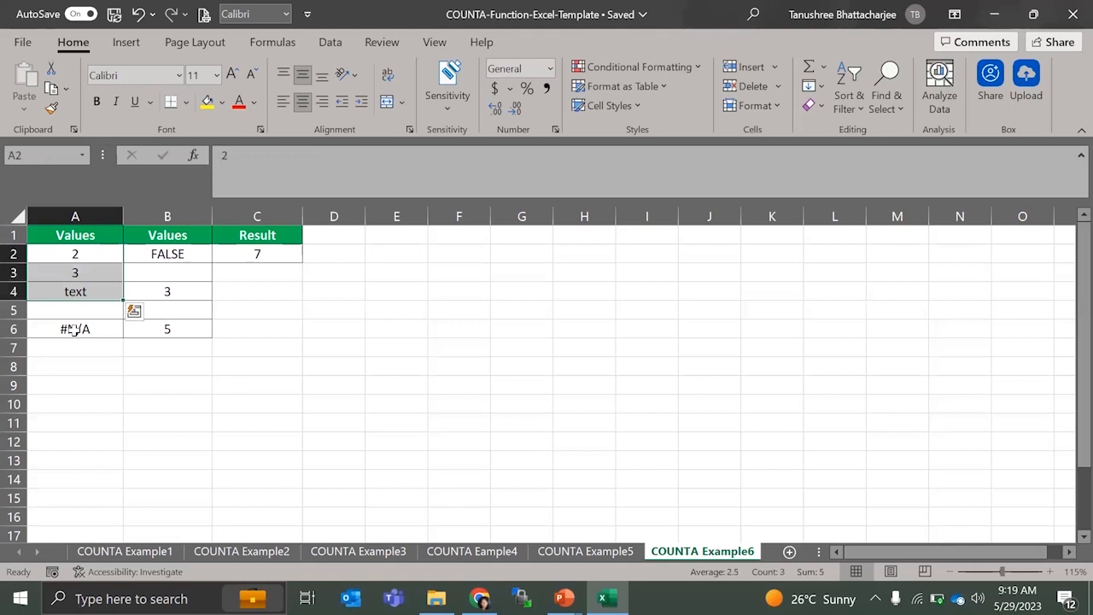
pyautogui.click(74, 326)
pyautogui.click(167, 256)
pyautogui.click(162, 296)
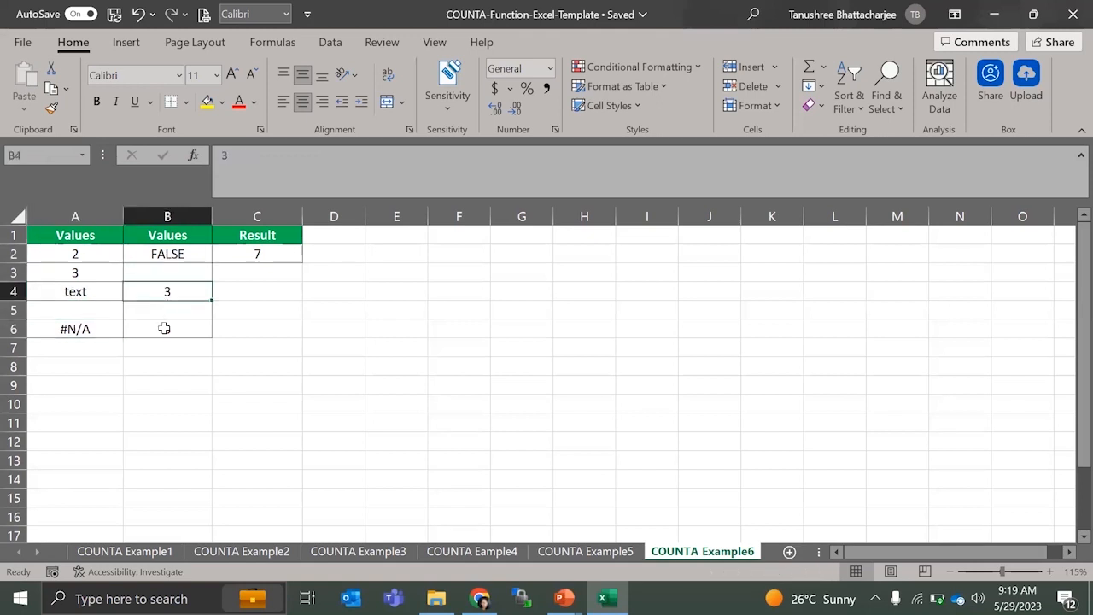
pyautogui.click(163, 328)
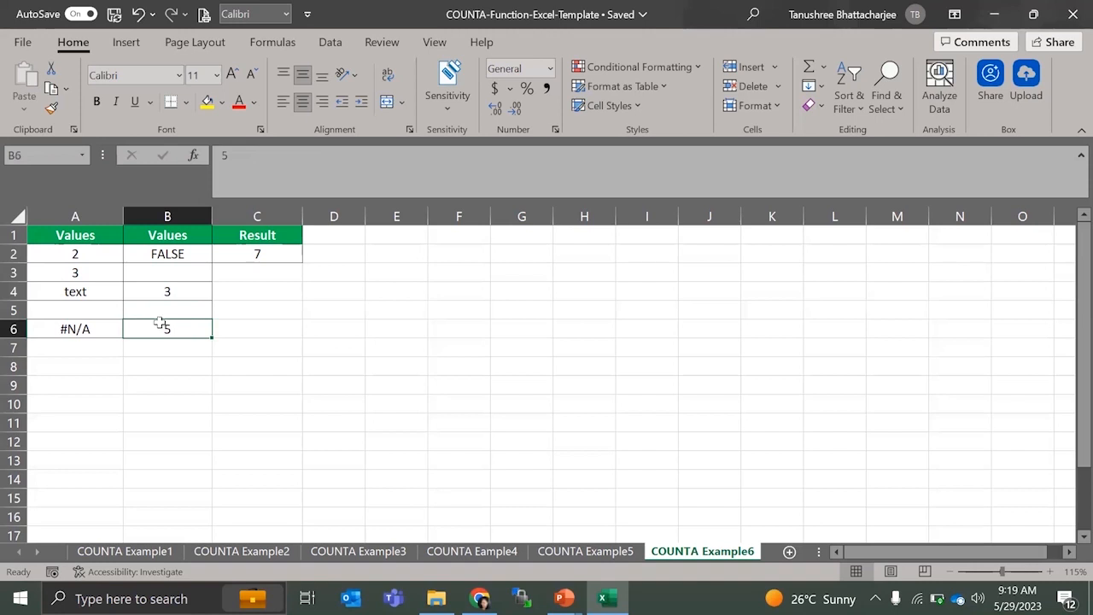
pyautogui.click(242, 316)
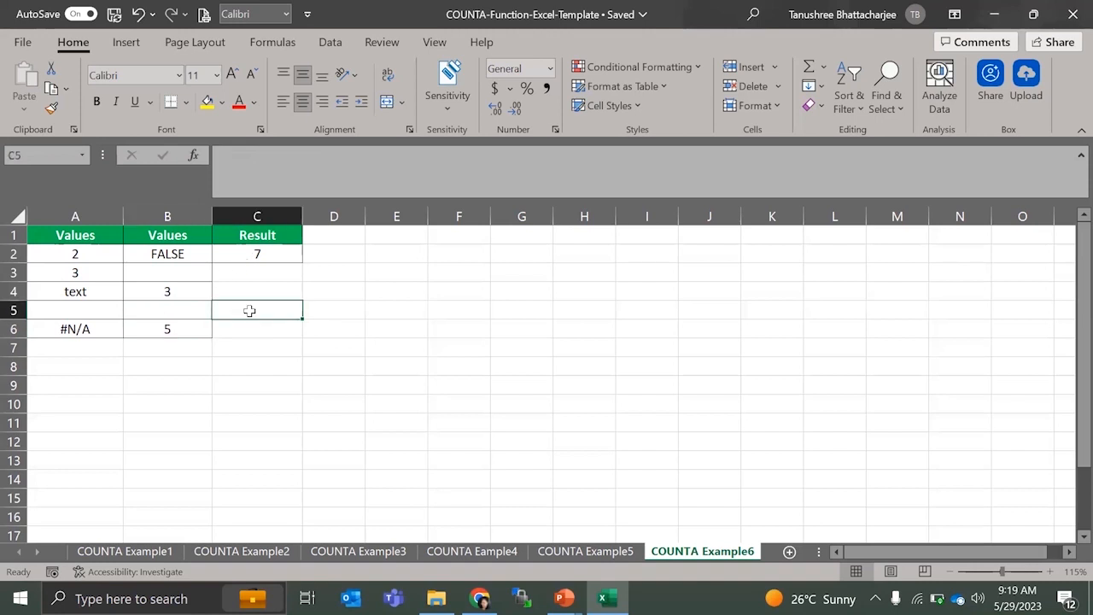
# Close the COUNTA workbook, switch to the running PowerPoint slide show and advance to the COUNTIF slide.
pyautogui.click(1070, 15)
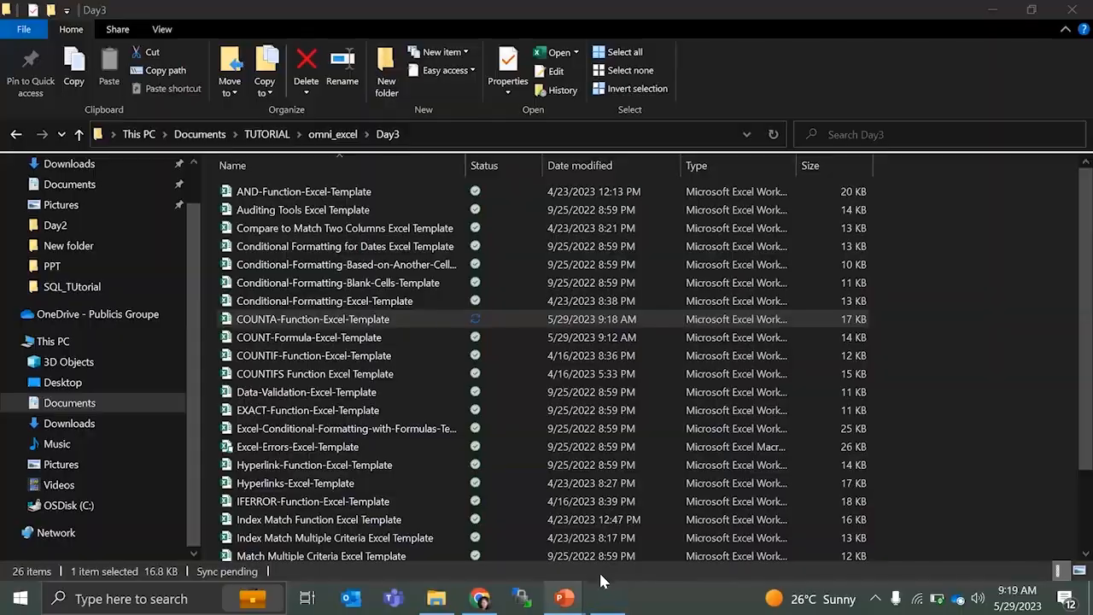
pyautogui.moveTo(564, 591)
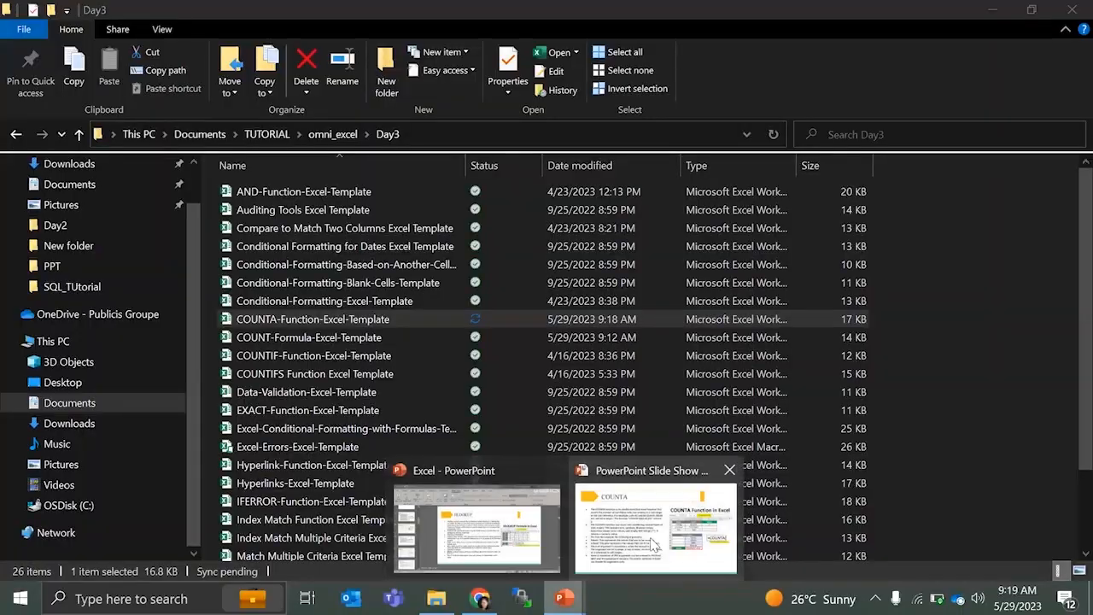
pyautogui.click(655, 546)
pyautogui.press('Right')
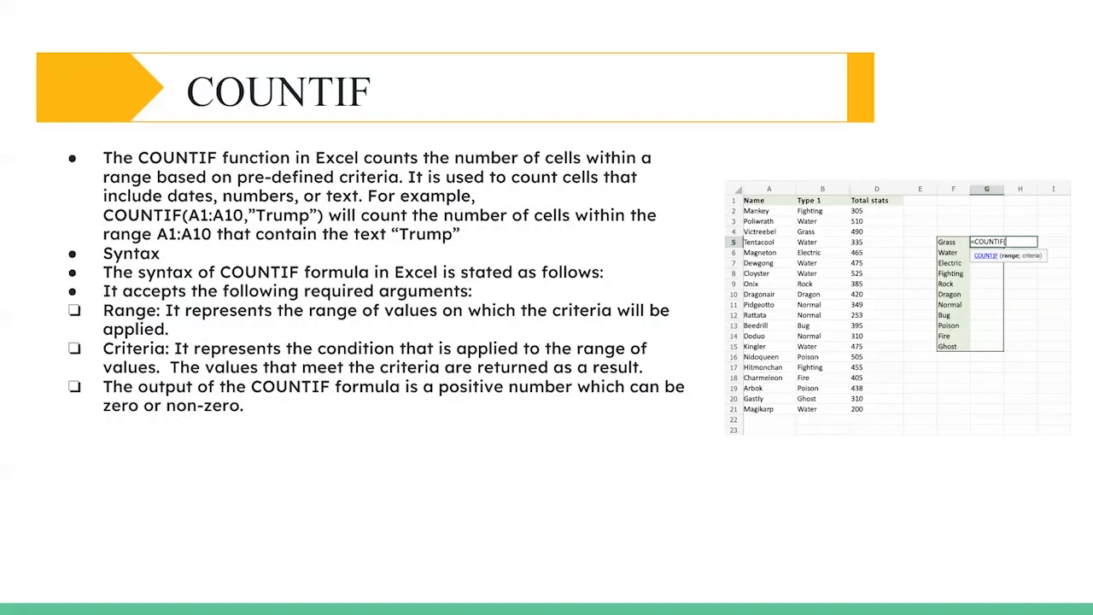
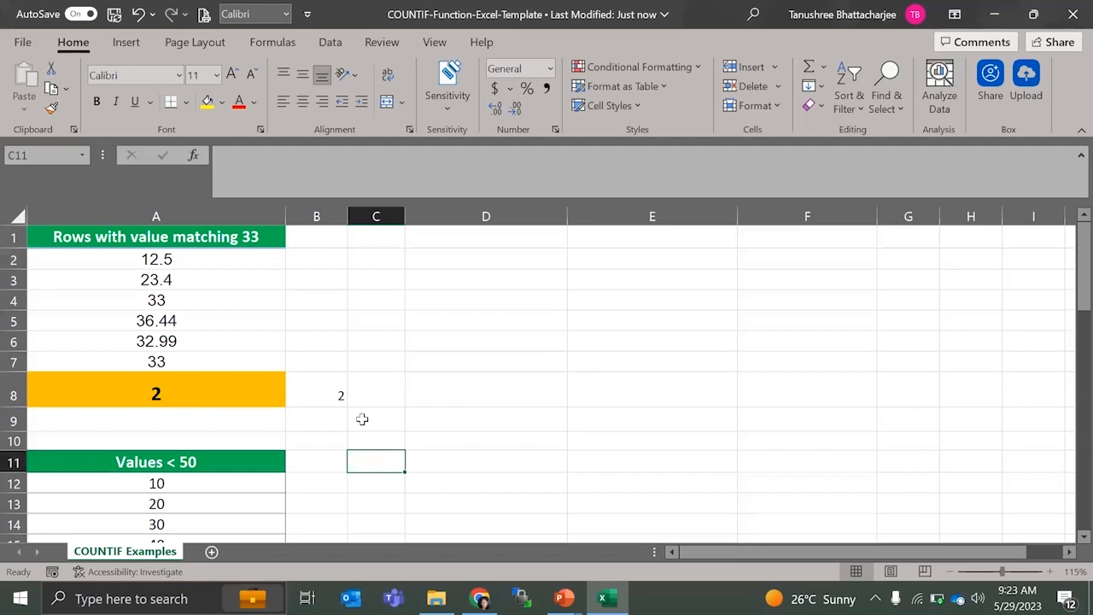
# Clear B8:C8, enter =COUNTIF(A2:A7,33) in B8, and check the matching cells A4 and A7.
pyautogui.moveTo(398, 393); pyautogui.dragTo(344, 390)
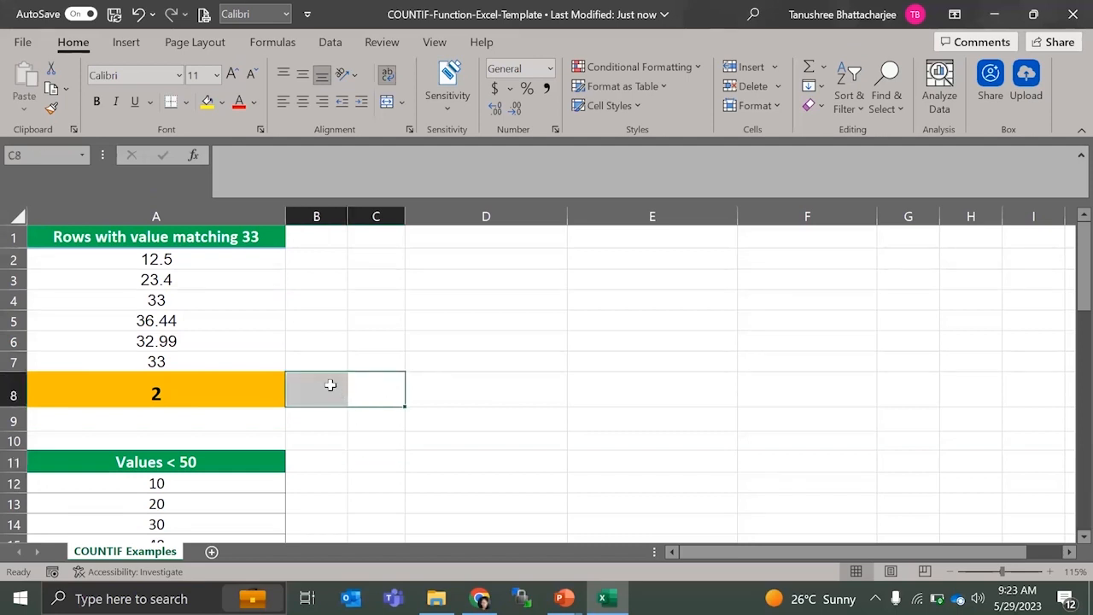
pyautogui.click(330, 385)
pyautogui.write('=')
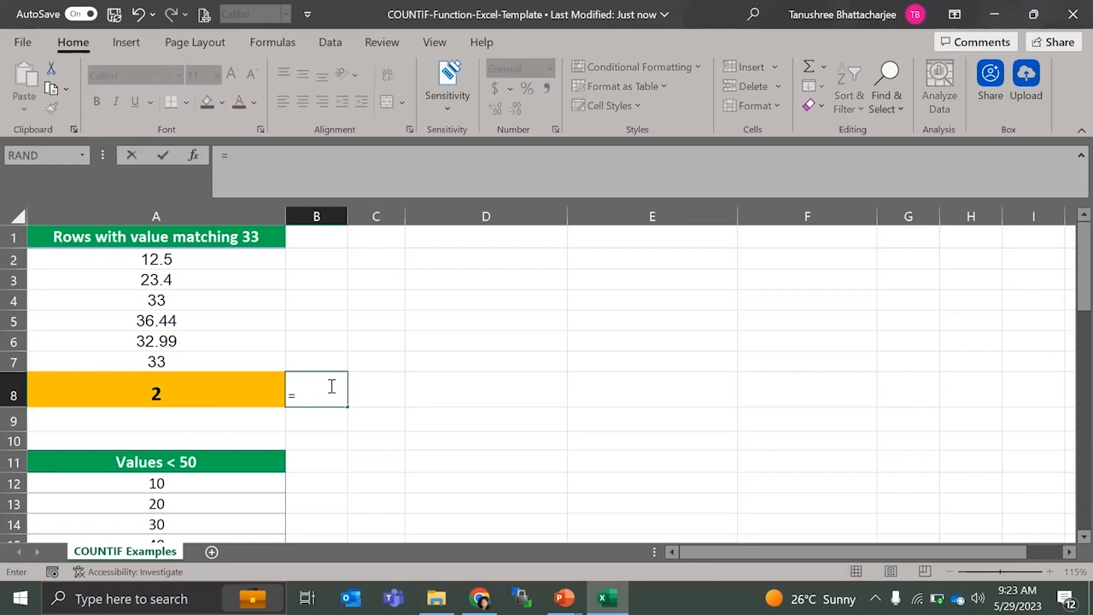
pyautogui.write('count')
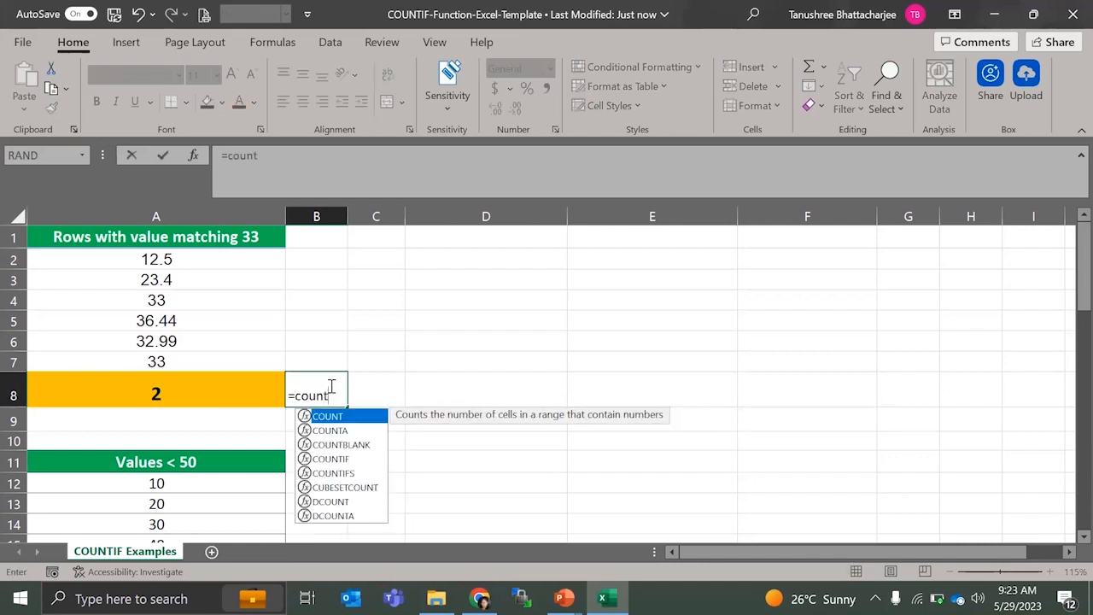
pyautogui.write('if(')
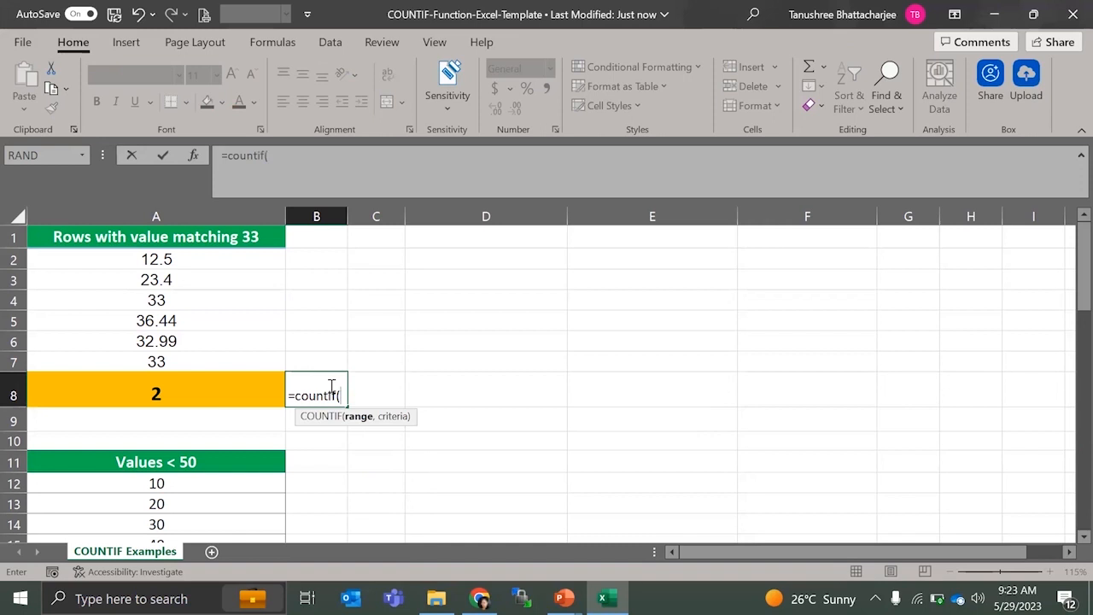
pyautogui.click(157, 261)
pyautogui.moveTo(157, 279); pyautogui.dragTo(166, 361)
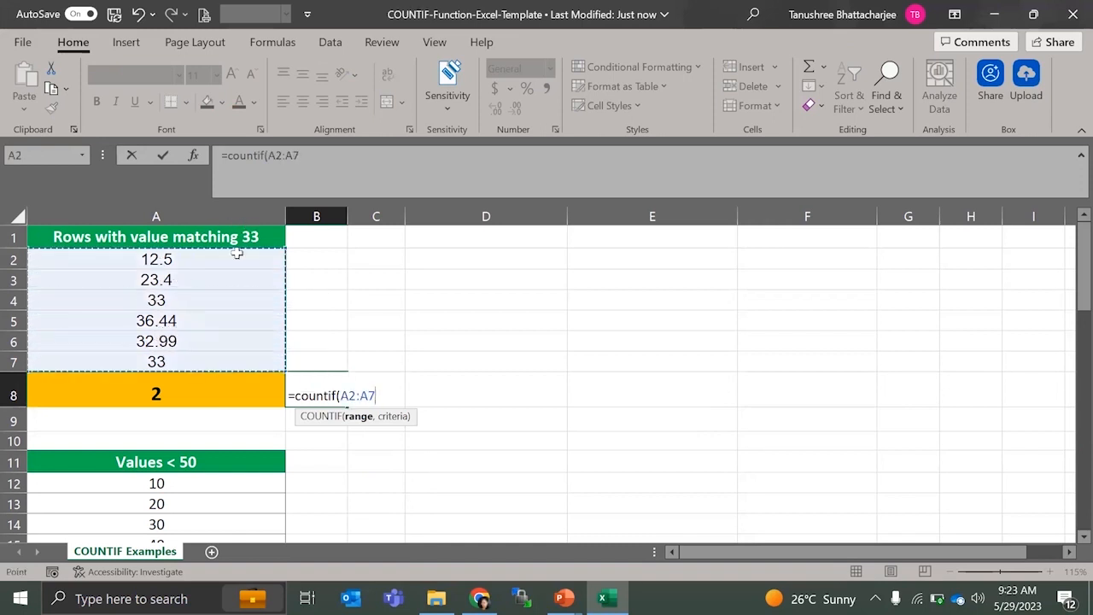
pyautogui.write(',33')
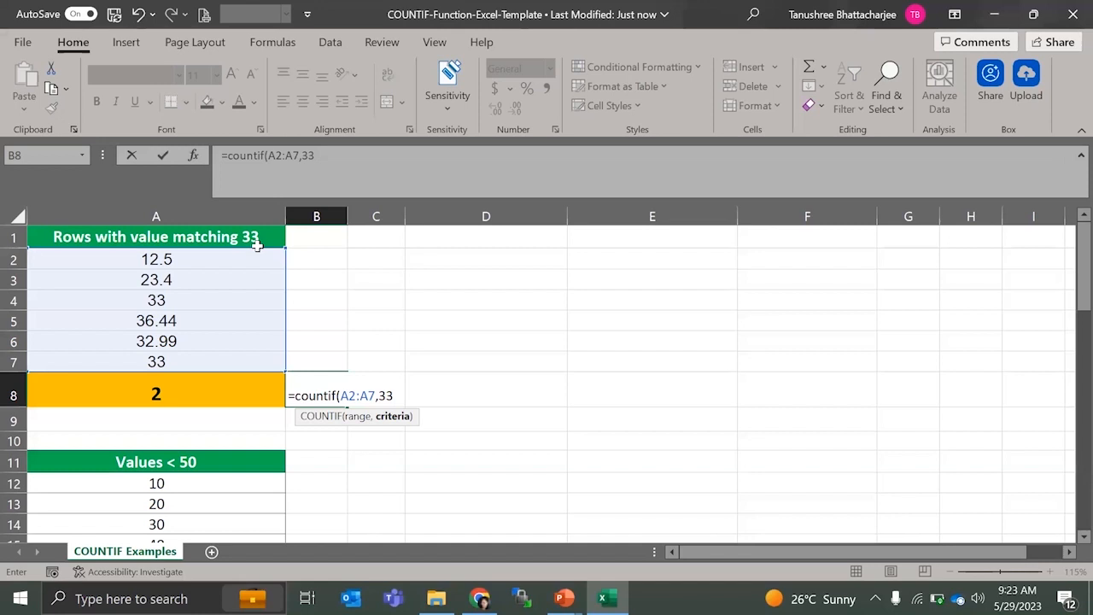
pyautogui.write(')')
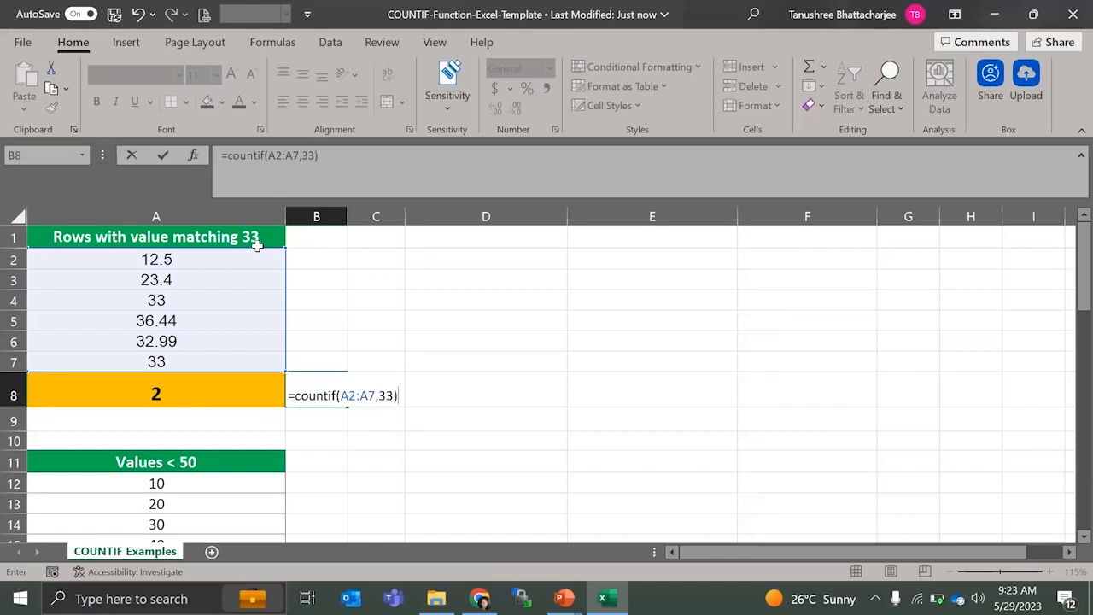
pyautogui.press('Return')
pyautogui.click(186, 300)
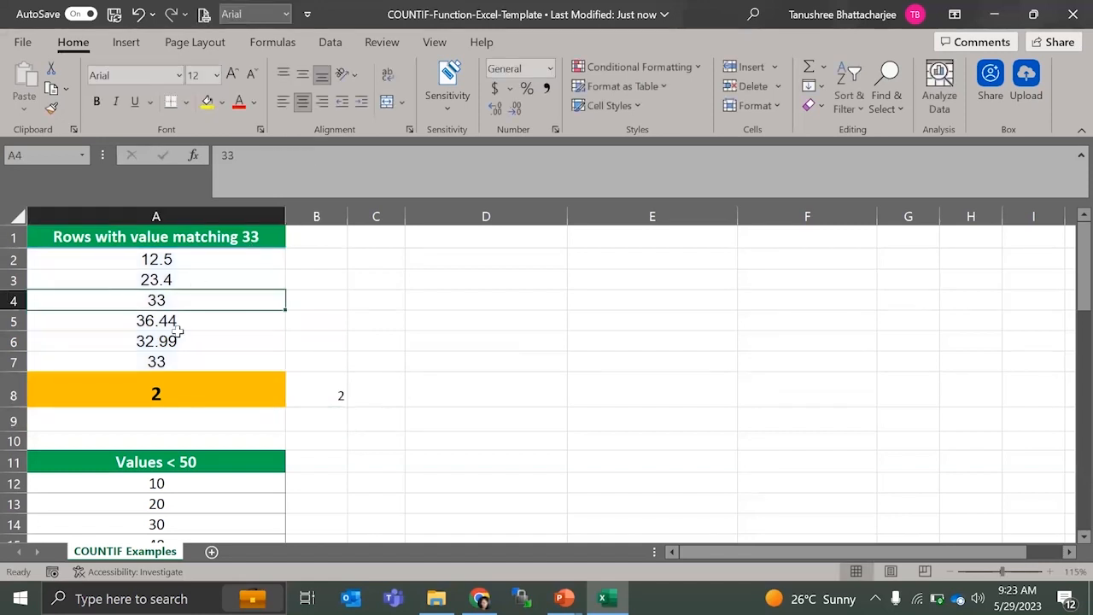
pyautogui.keyDown('ctrl'); pyautogui.click(183, 361); pyautogui.keyUp('ctrl')
# Clear the existing results in B18:C18 beside the Values < 50 list and in B20:B24 beside the 'john' list.
pyautogui.scroll(-1, 384, 337)
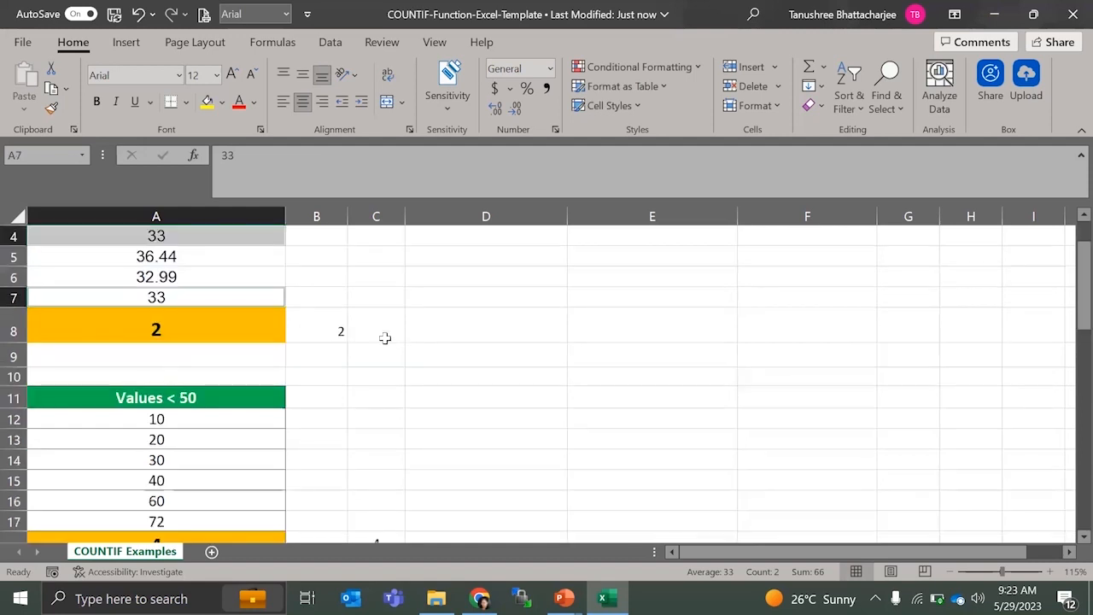
pyautogui.scroll(-2, 384, 338)
pyautogui.click(322, 397)
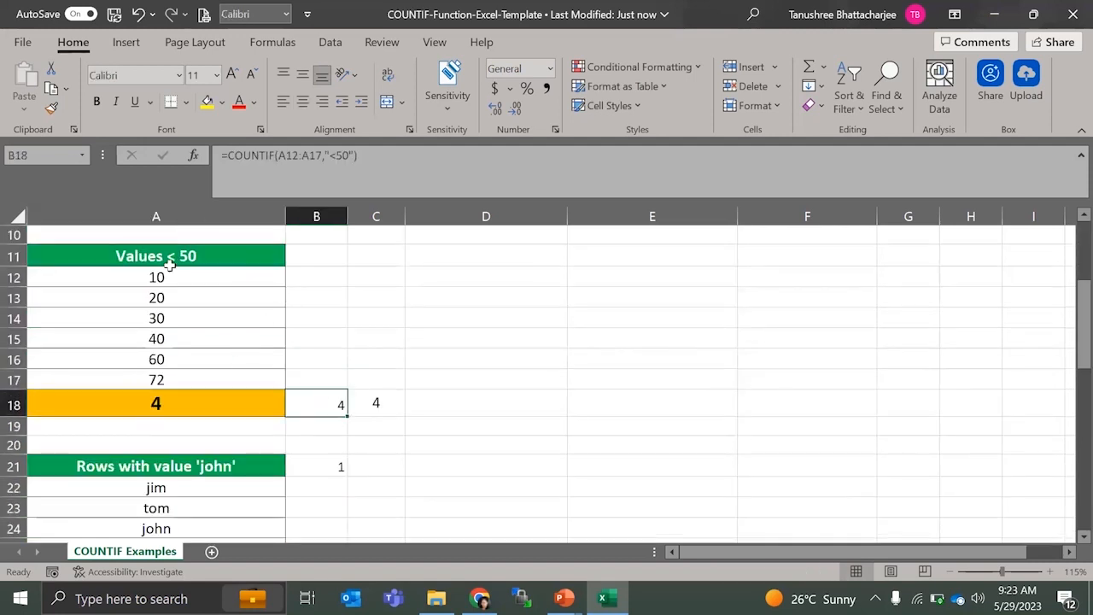
pyautogui.moveTo(336, 394); pyautogui.dragTo(390, 402)
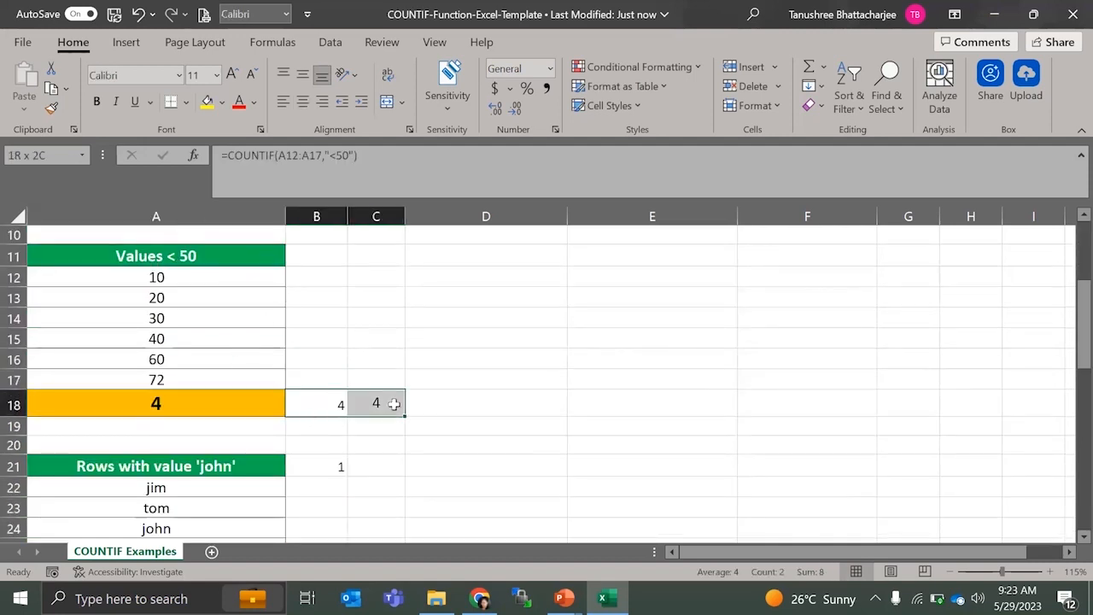
pyautogui.press('Delete')
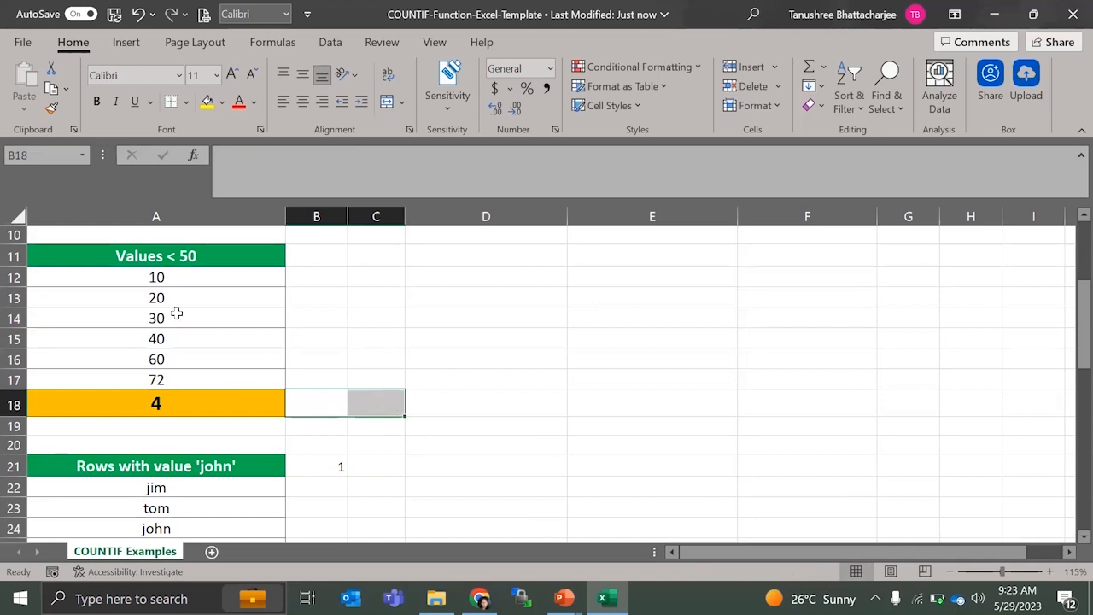
pyautogui.moveTo(174, 278); pyautogui.dragTo(195, 397)
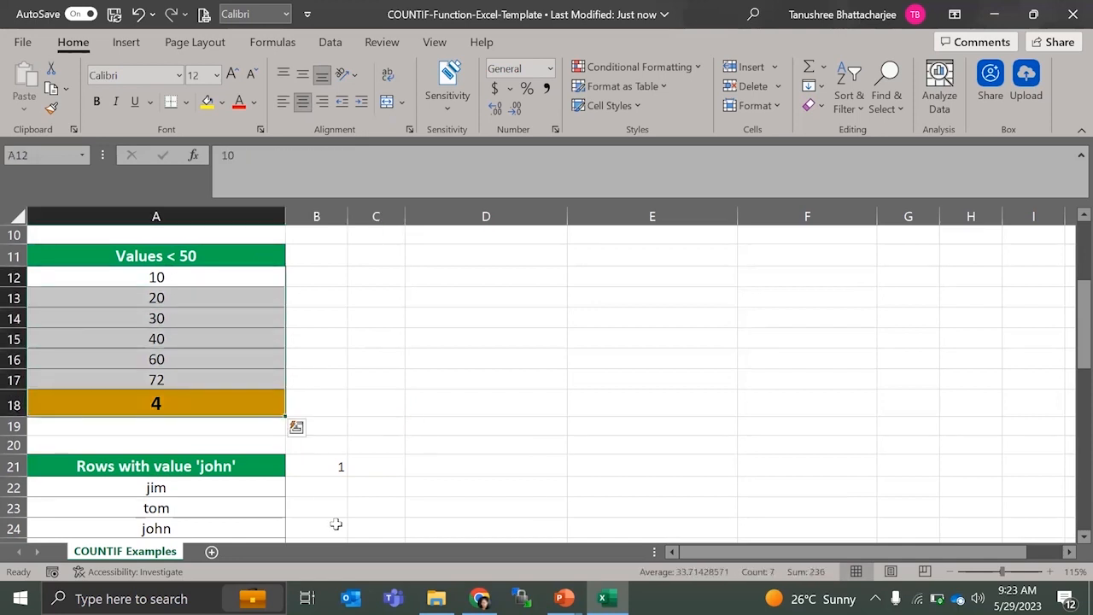
pyautogui.moveTo(334, 522); pyautogui.dragTo(338, 446)
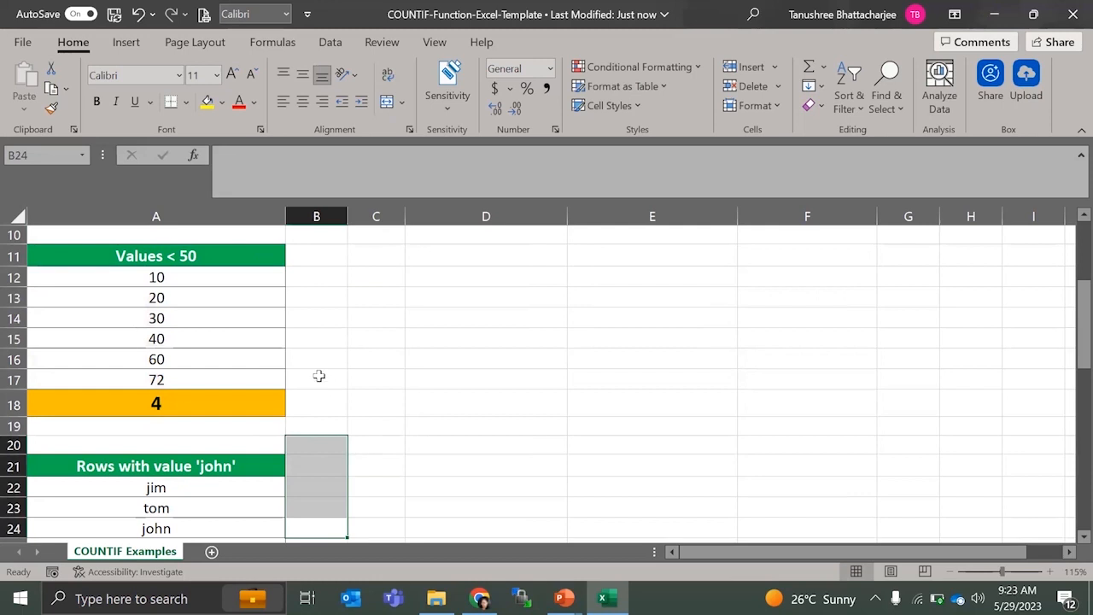
# Enter =COUNTIF(A12:A17,"<50") in B18 and check it against the values below 50 in A12:A15.
pyautogui.click(321, 402)
pyautogui.write('=cout')
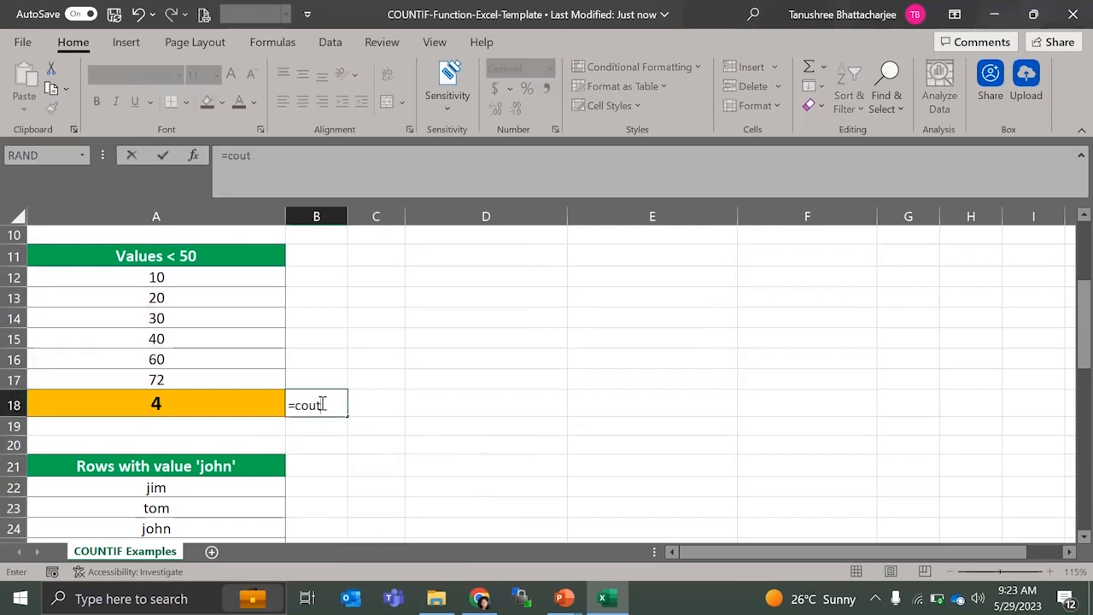
pyautogui.press('BackSpace')
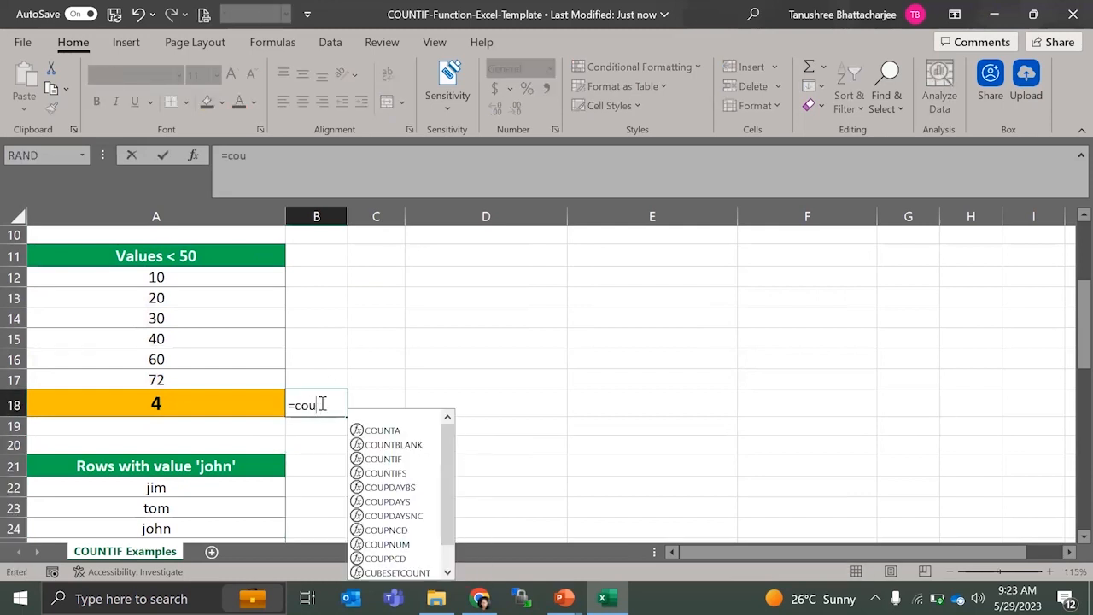
pyautogui.write('ntif(')
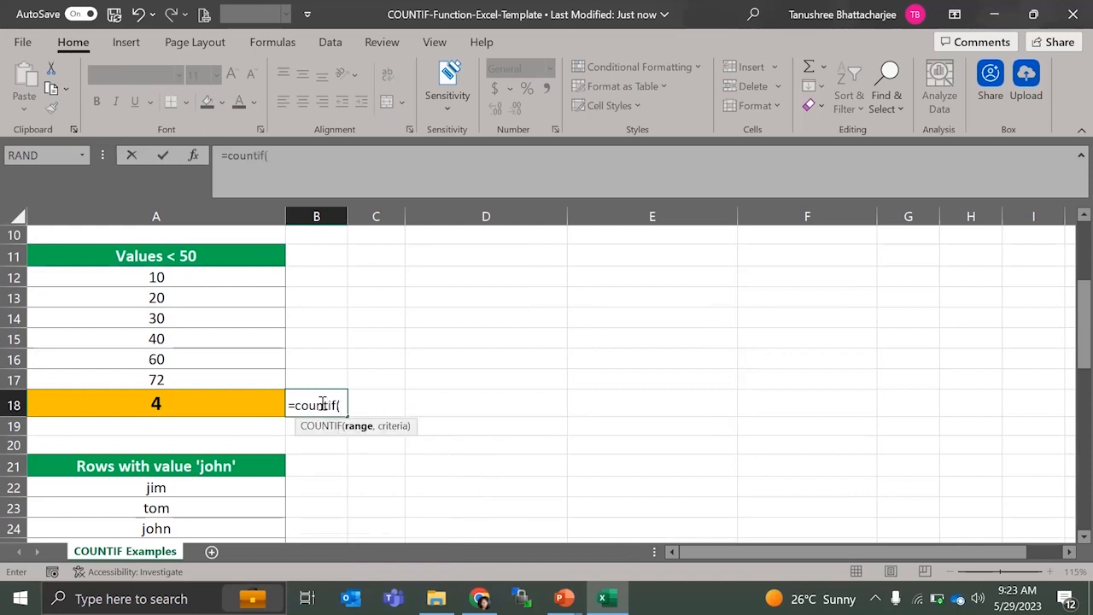
pyautogui.moveTo(171, 279); pyautogui.dragTo(165, 381)
pyautogui.write(',')
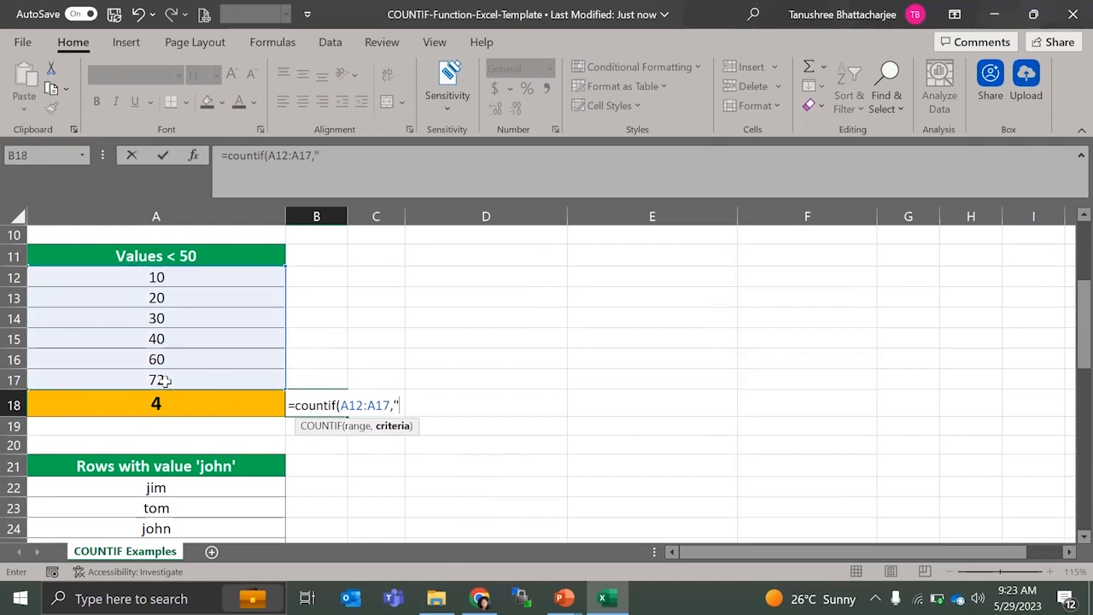
pyautogui.write('"<50")')
pyautogui.press('Return')
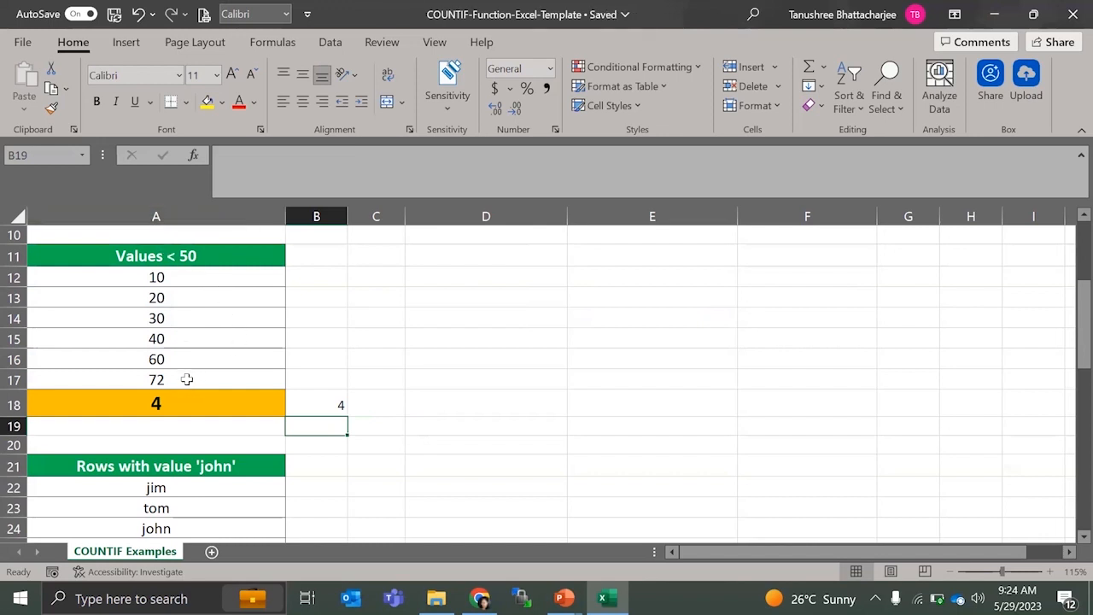
pyautogui.moveTo(179, 275); pyautogui.dragTo(177, 338)
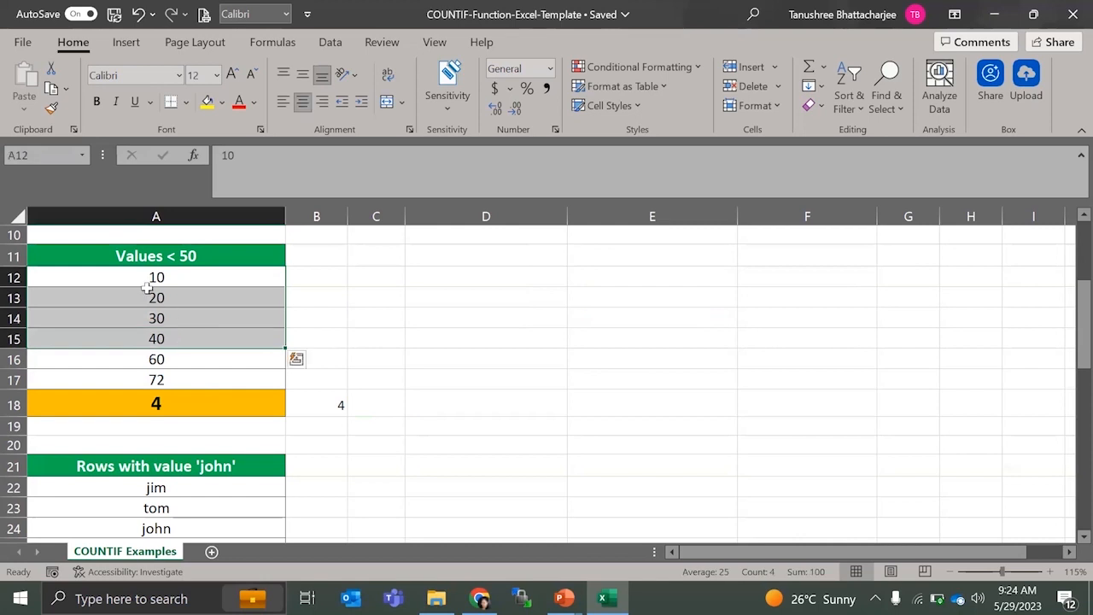
pyautogui.click(342, 406)
# Compare the unquoted criterion 33 in the B8 COUNTIF formula with the quoted "<50" criterion in B18.
pyautogui.scroll(-1, 342, 366)
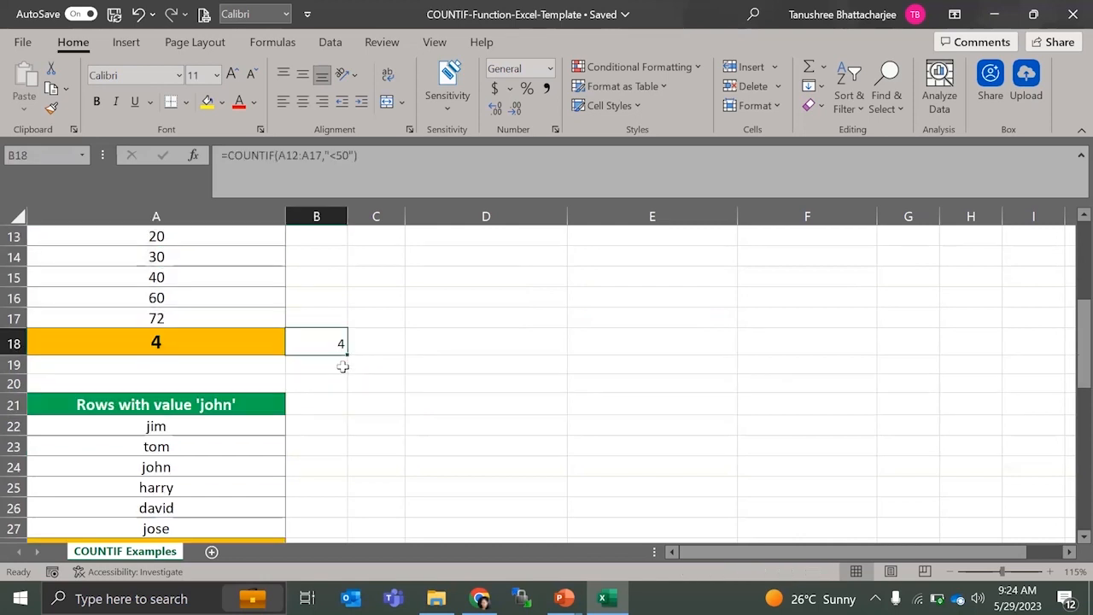
pyautogui.scroll(-1, 344, 367)
pyautogui.moveTo(376, 393); pyautogui.dragTo(386, 408)
pyautogui.moveTo(436, 518); pyautogui.dragTo(318, 493)
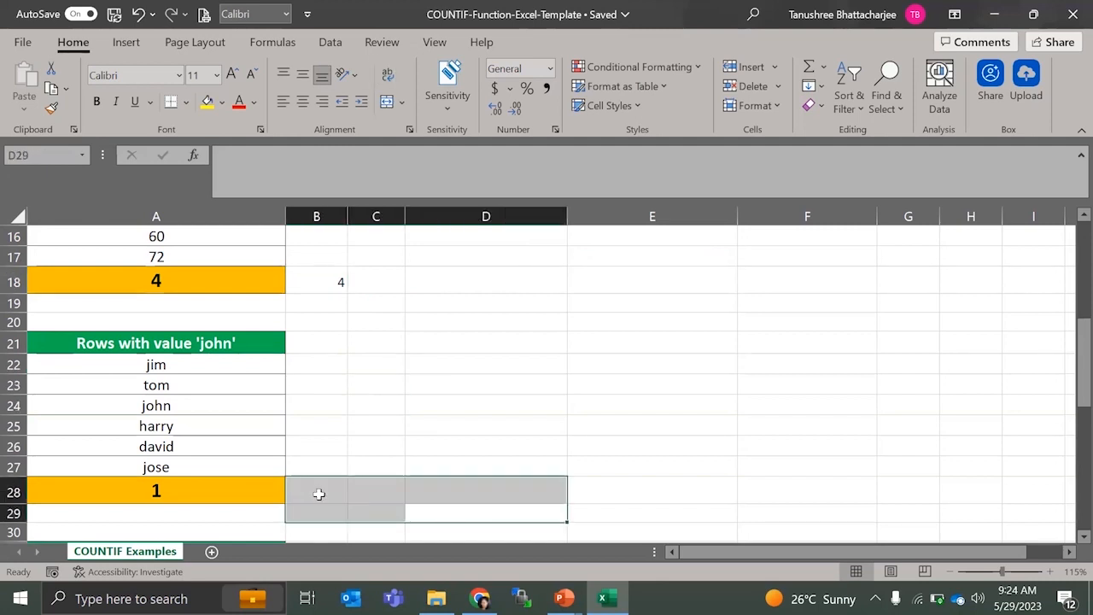
pyautogui.click(320, 480)
pyautogui.scroll(4, 361, 321)
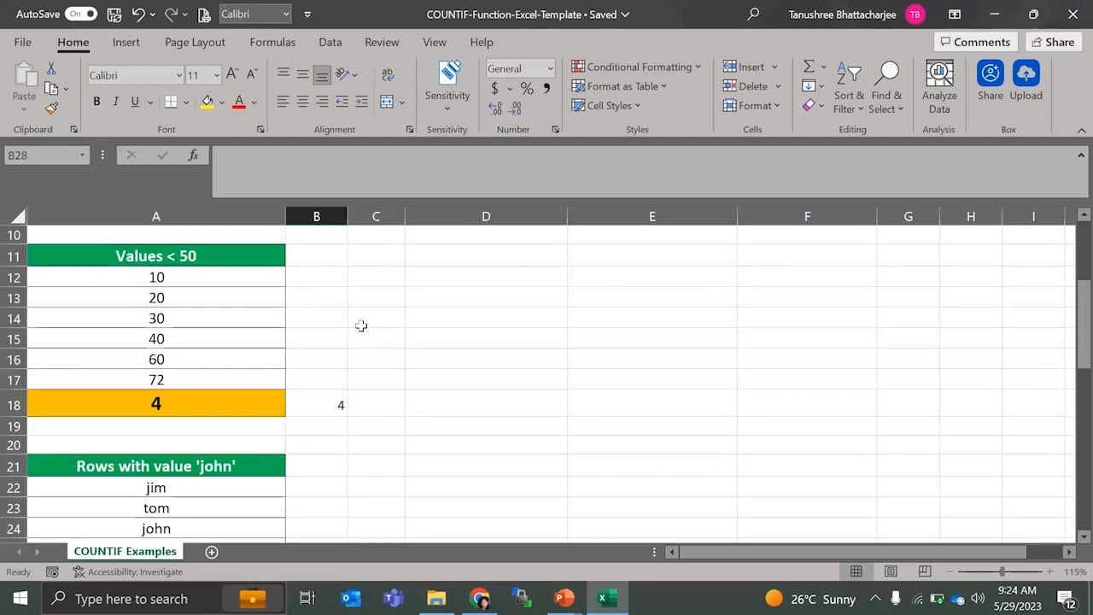
pyautogui.click(325, 322)
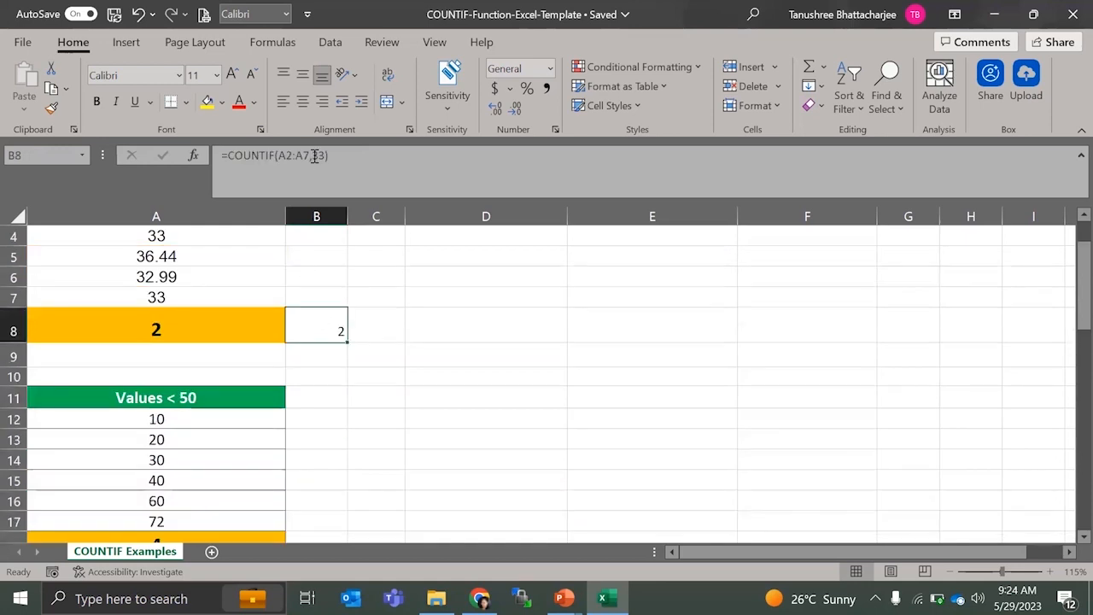
pyautogui.click(323, 155)
pyautogui.doubleClick(323, 154)
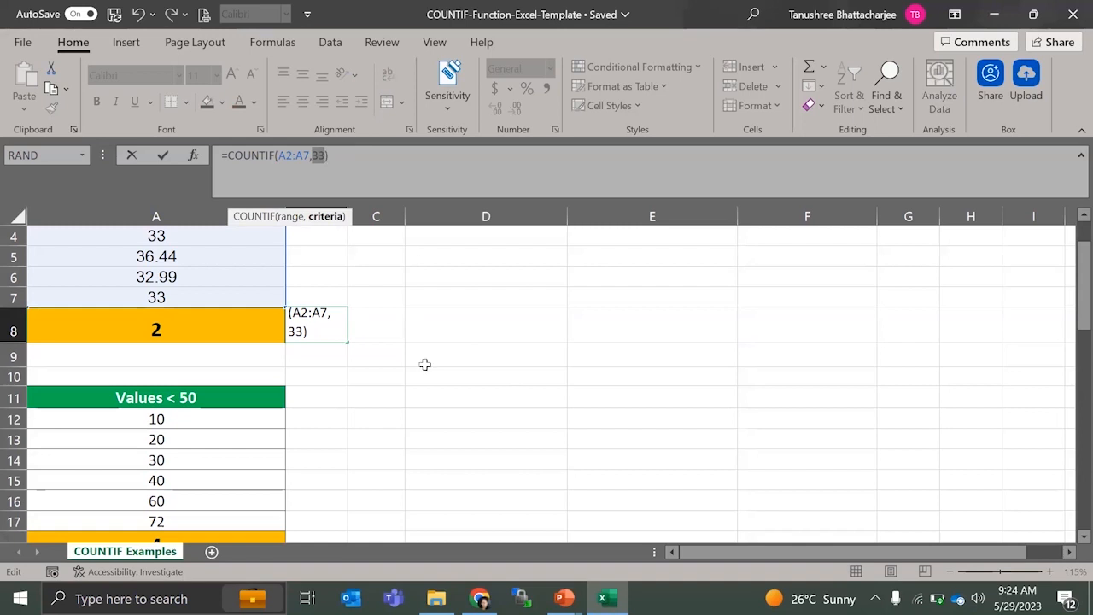
pyautogui.press('Escape')
pyautogui.scroll(-2, 424, 365)
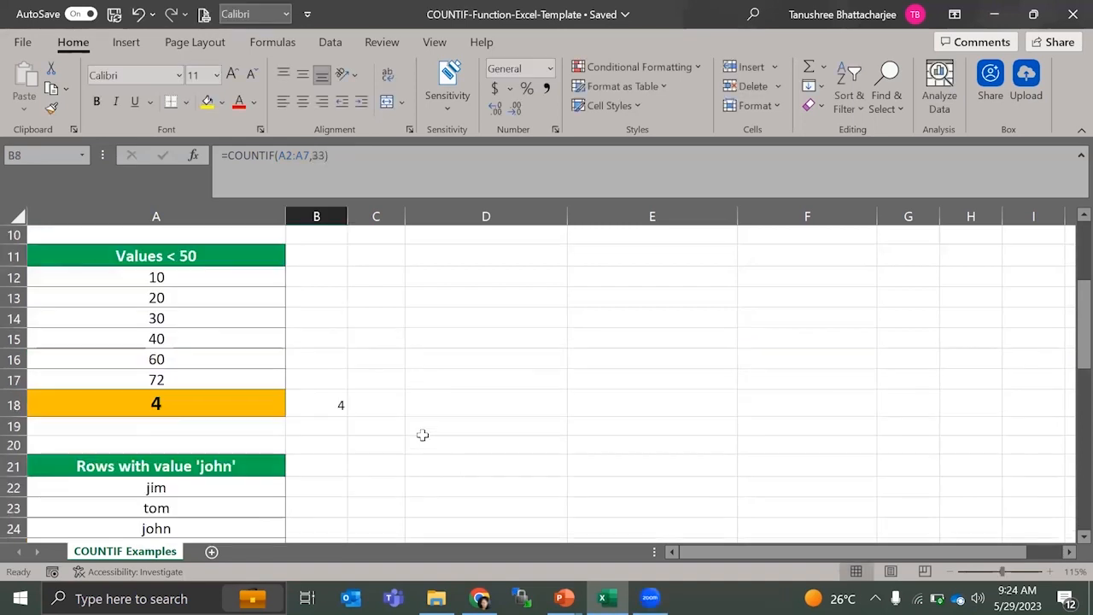
pyautogui.click(336, 403)
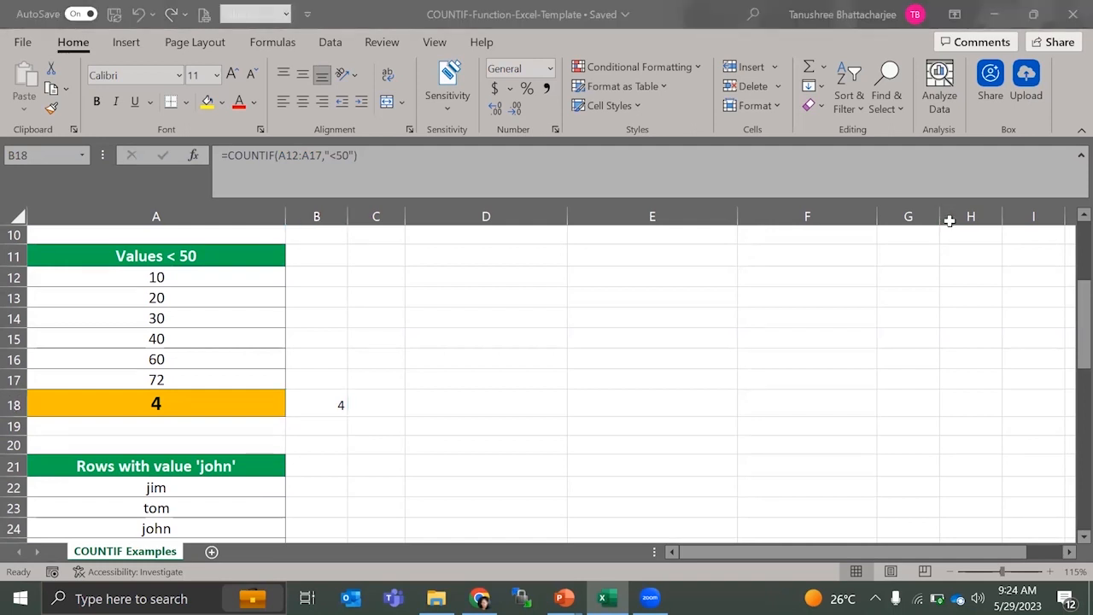
# Enter =COUNTIF(A22:A27,"john") in B28 for the 'john' list and check the matching cell A24.
pyautogui.click(312, 407)
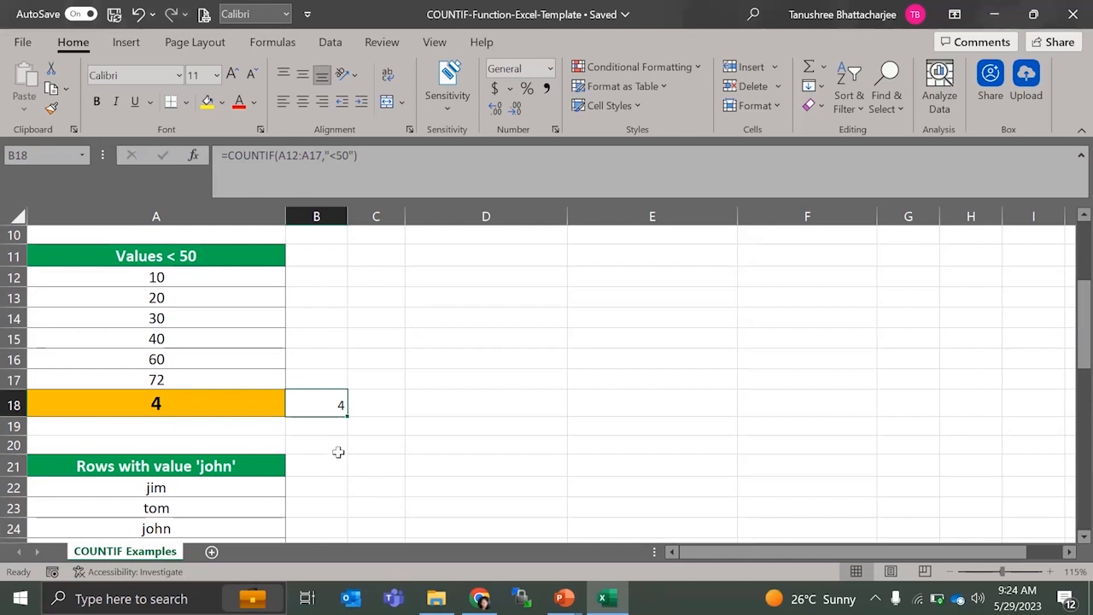
pyautogui.scroll(-3, 343, 450)
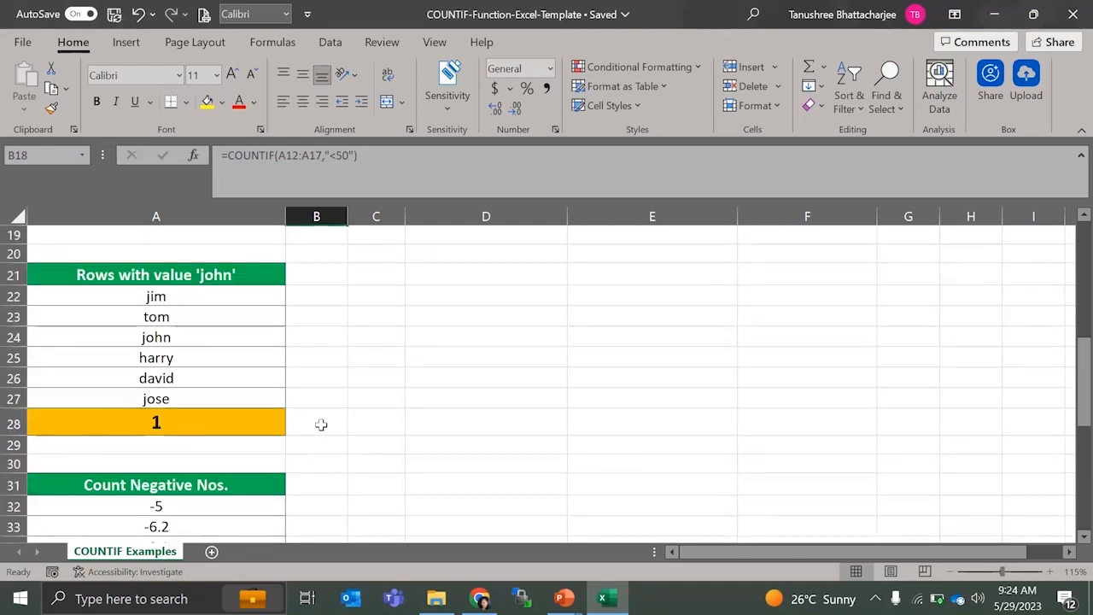
pyautogui.click(321, 424)
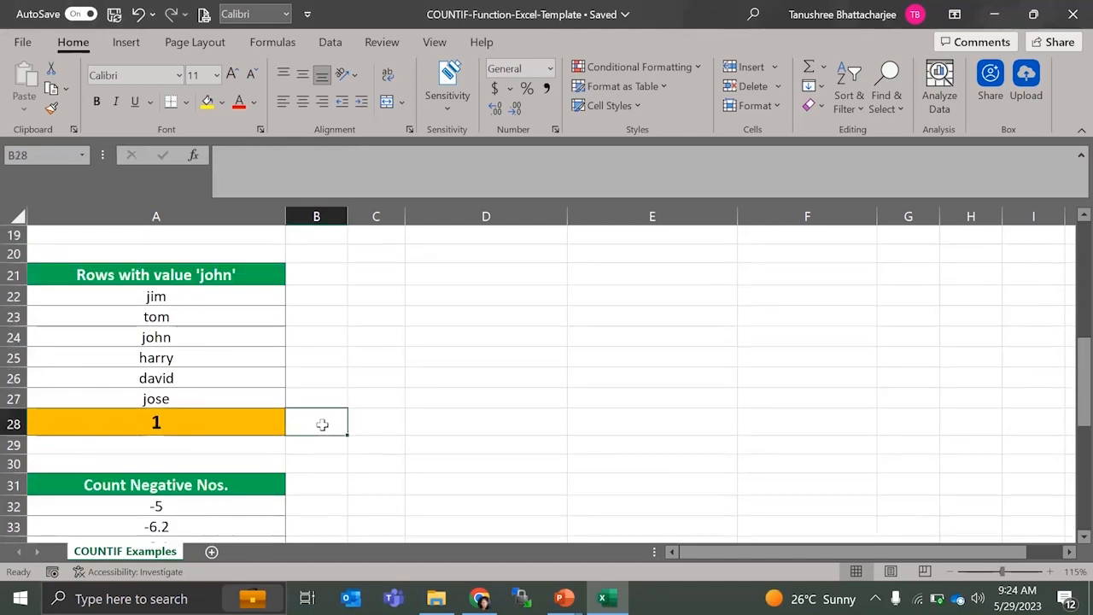
pyautogui.write('=')
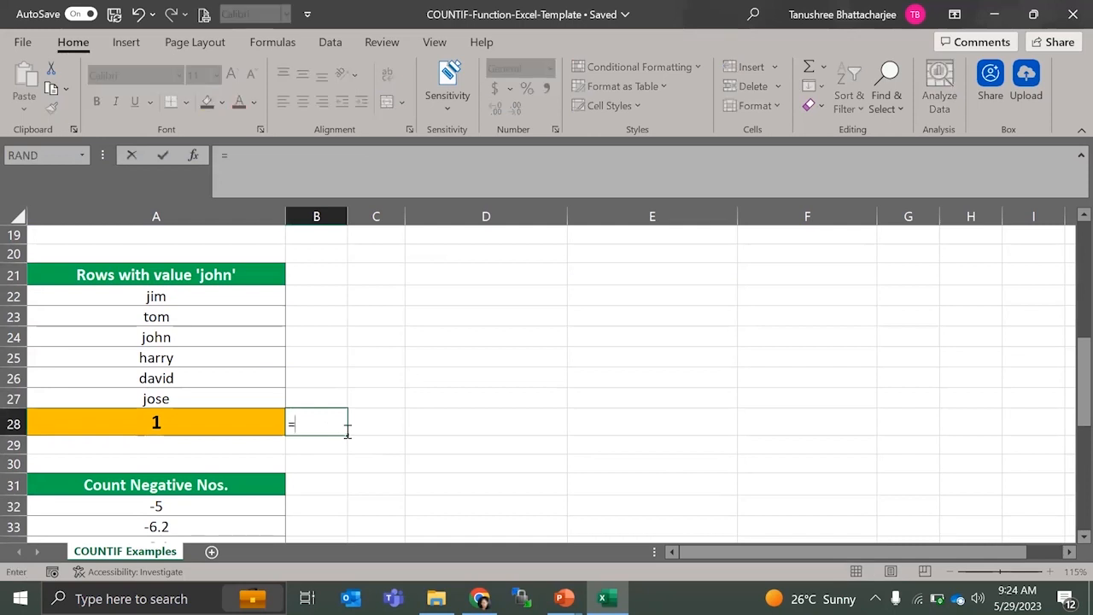
pyautogui.write('countif(')
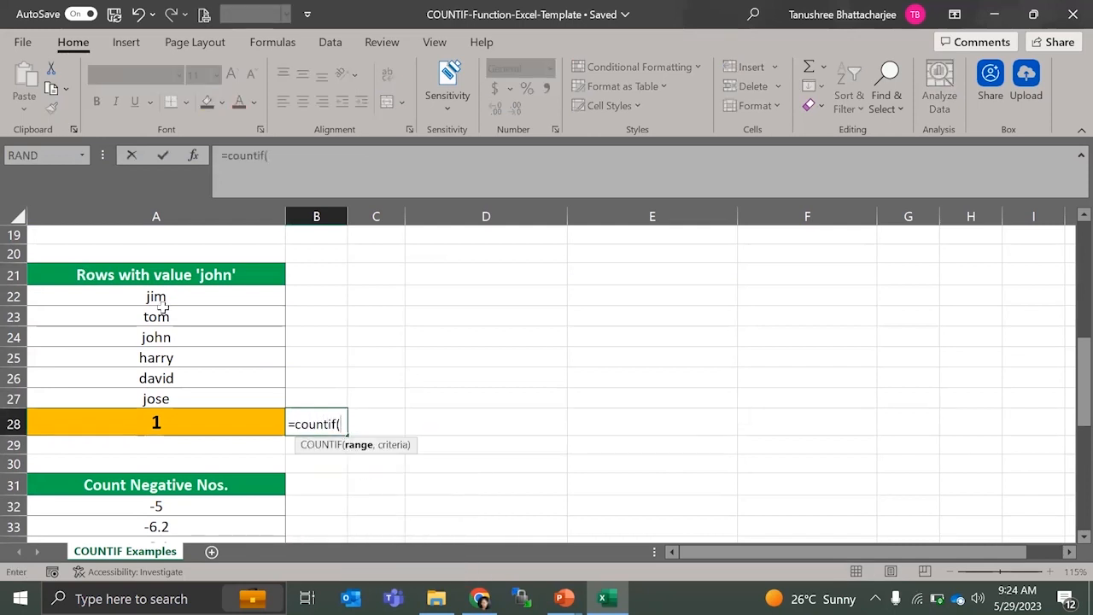
pyautogui.moveTo(162, 301); pyautogui.dragTo(175, 397)
pyautogui.write(',')
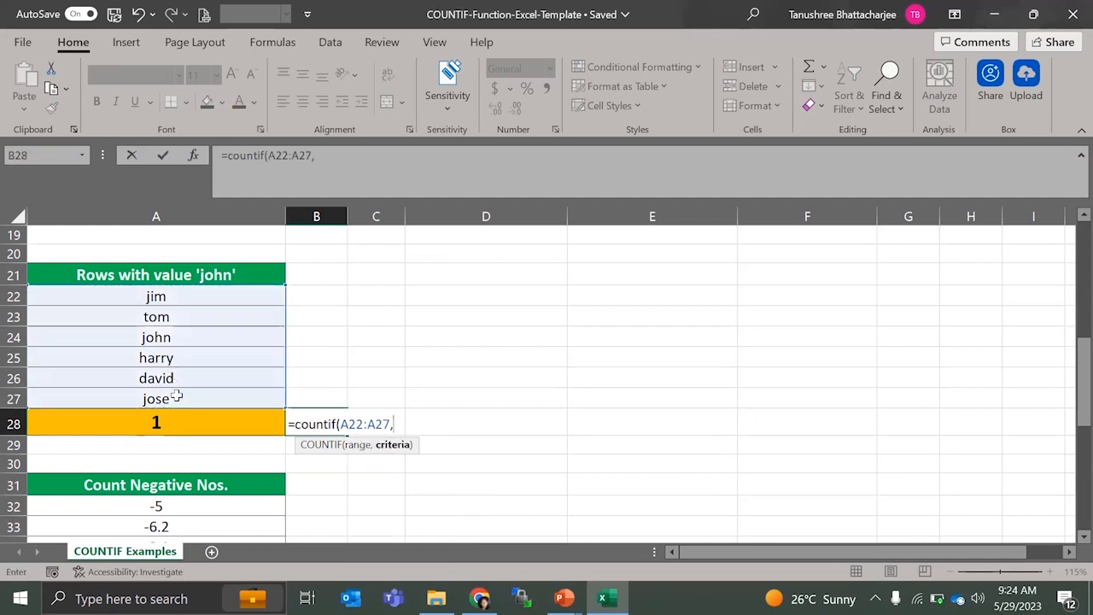
pyautogui.write('"john")')
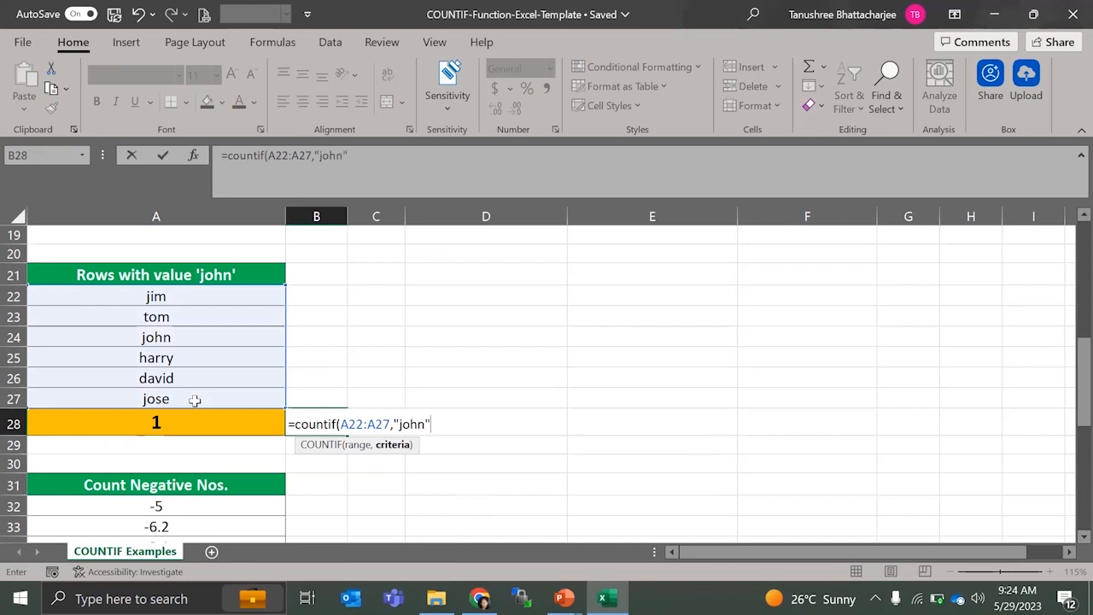
pyautogui.press('Return')
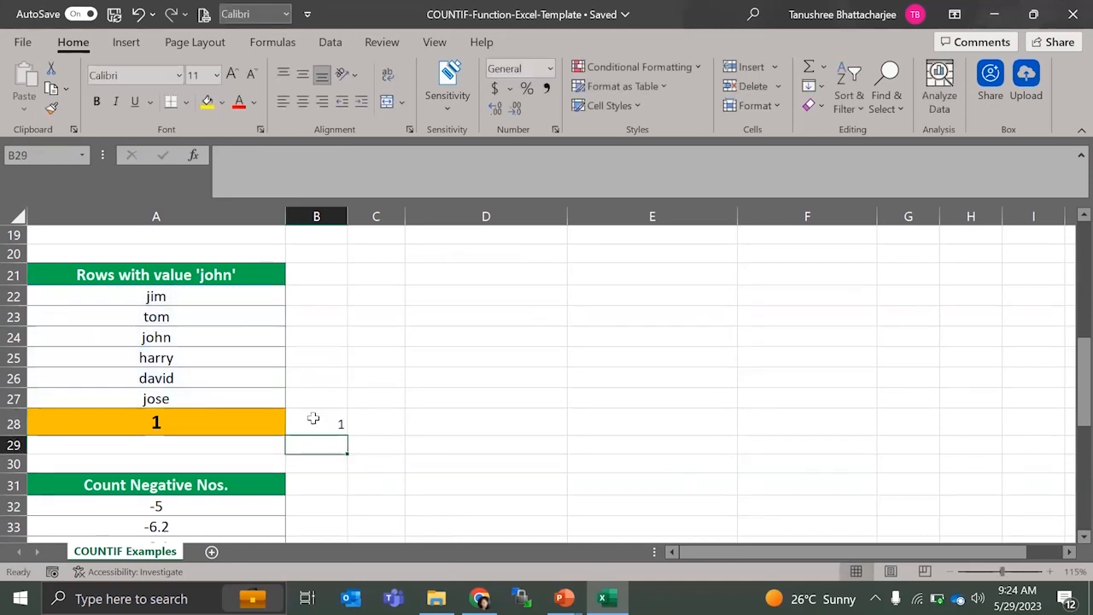
pyautogui.click(228, 330)
# Clear the existing result in B38:C39 beside the Count Negative Nos. list.
pyautogui.scroll(-3, 239, 363)
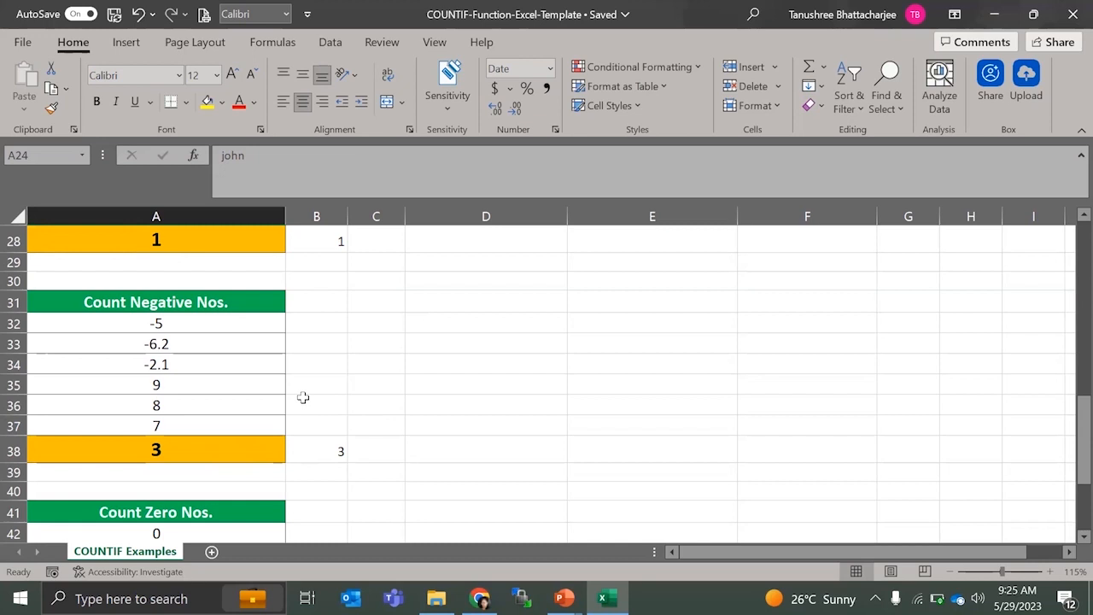
pyautogui.moveTo(393, 472); pyautogui.dragTo(334, 438)
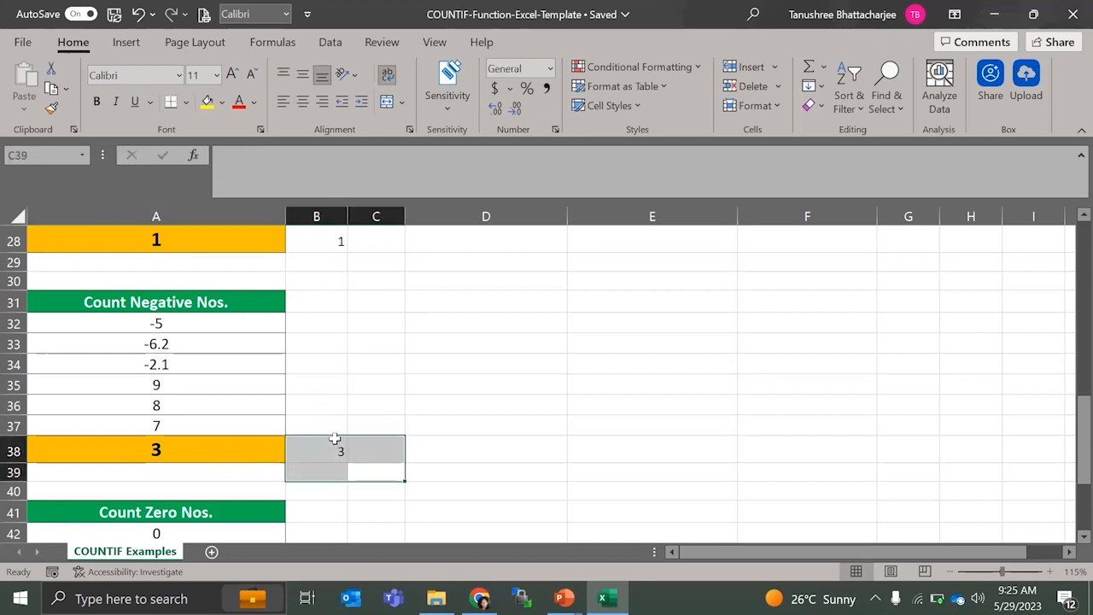
pyautogui.click(335, 438)
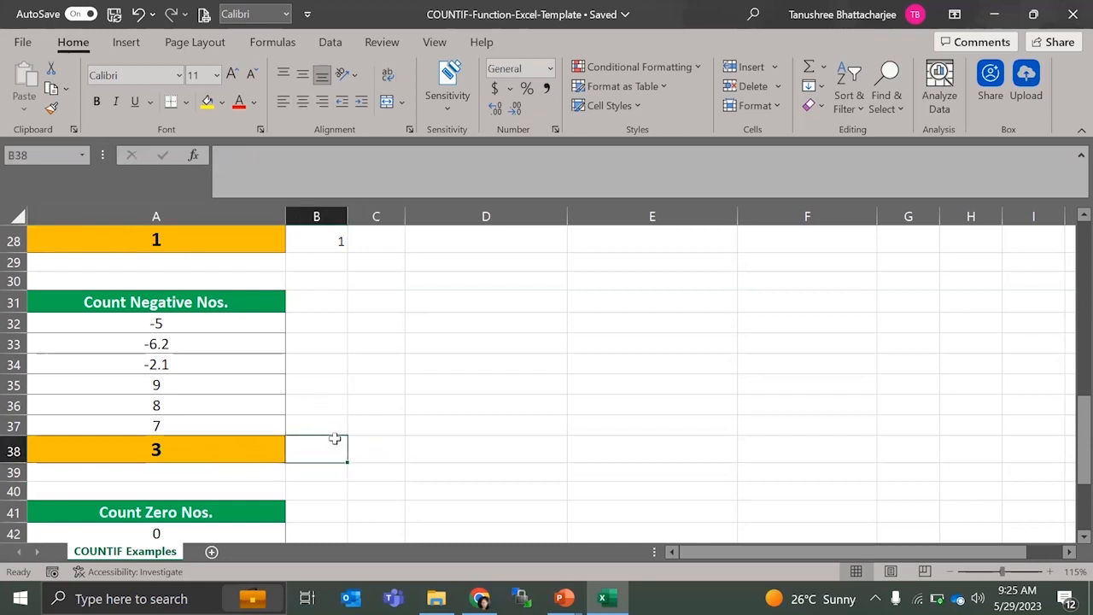
# Enter =COUNTIF(A32:A37,"<0") in B38 and check it against the negative values in A32:A34.
pyautogui.write('=count')
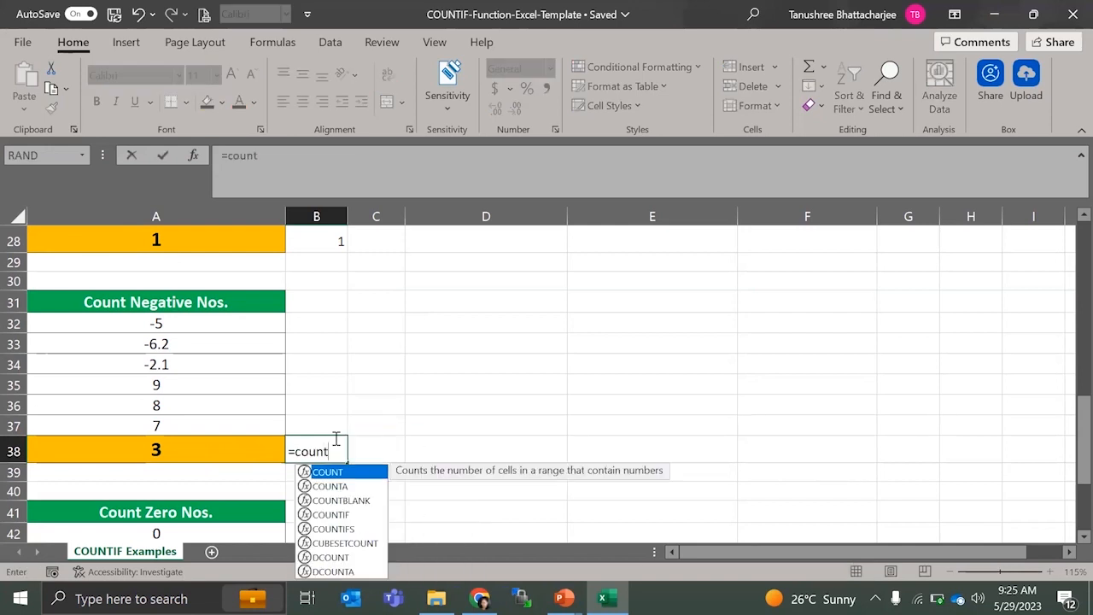
pyautogui.write('if')
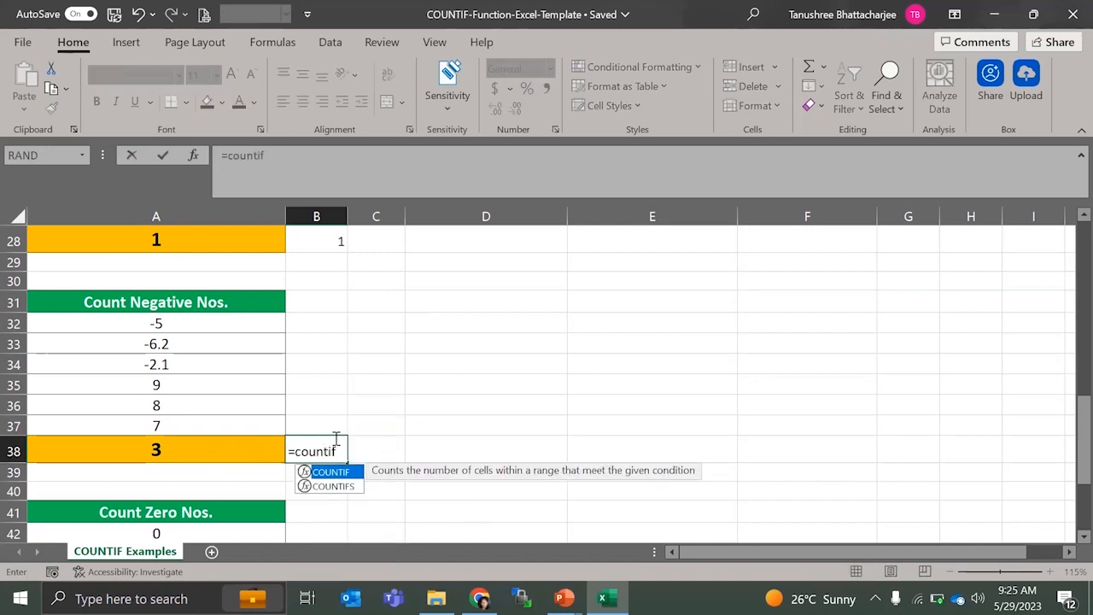
pyautogui.write('(')
pyautogui.moveTo(227, 324); pyautogui.dragTo(223, 420)
pyautogui.write(',')
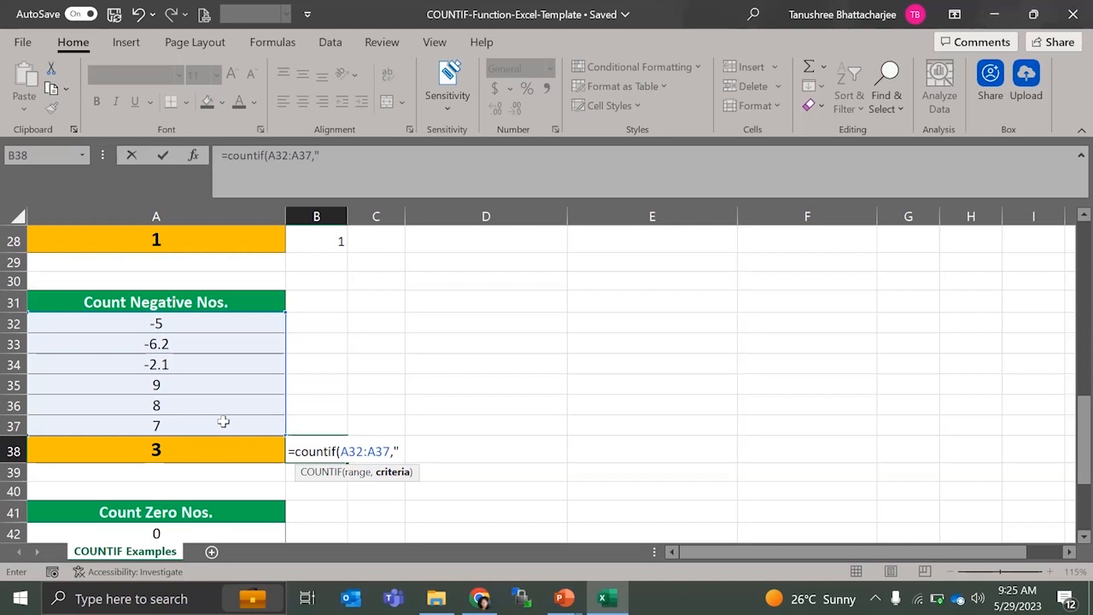
pyautogui.write('0")')
pyautogui.press('Return')
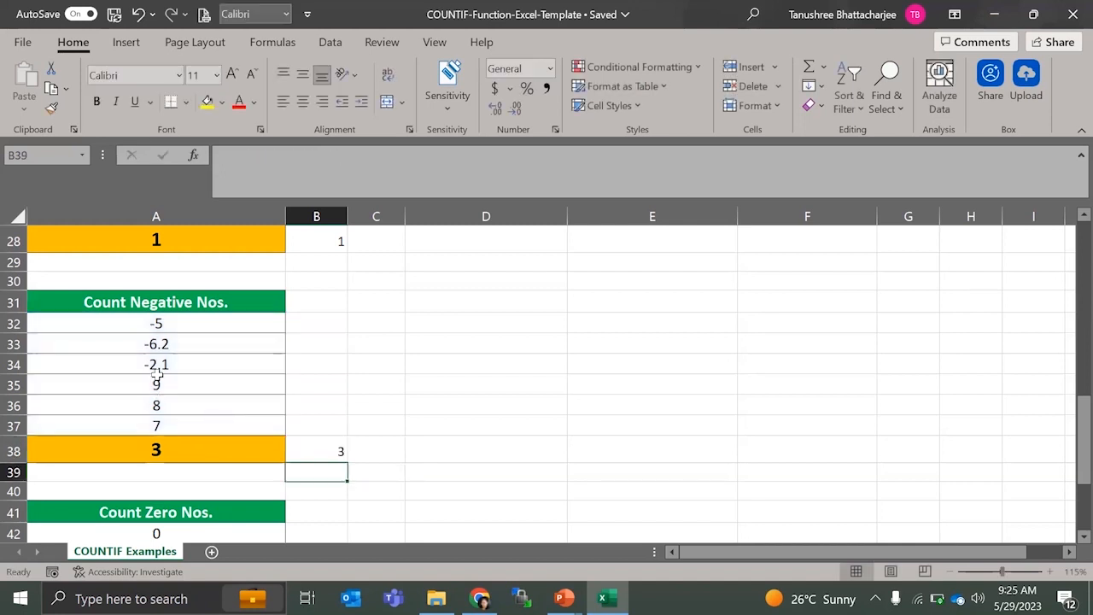
pyautogui.moveTo(157, 323); pyautogui.dragTo(162, 364)
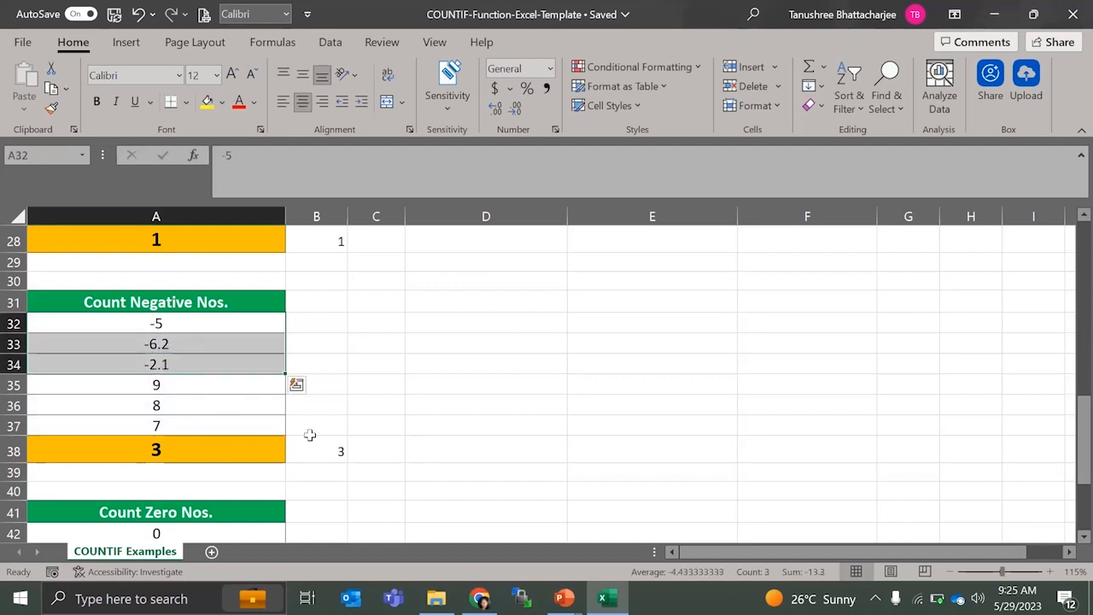
# Start a formula in B48 beside the total of the Count Zero Nos. list.
pyautogui.scroll(-1, 347, 440)
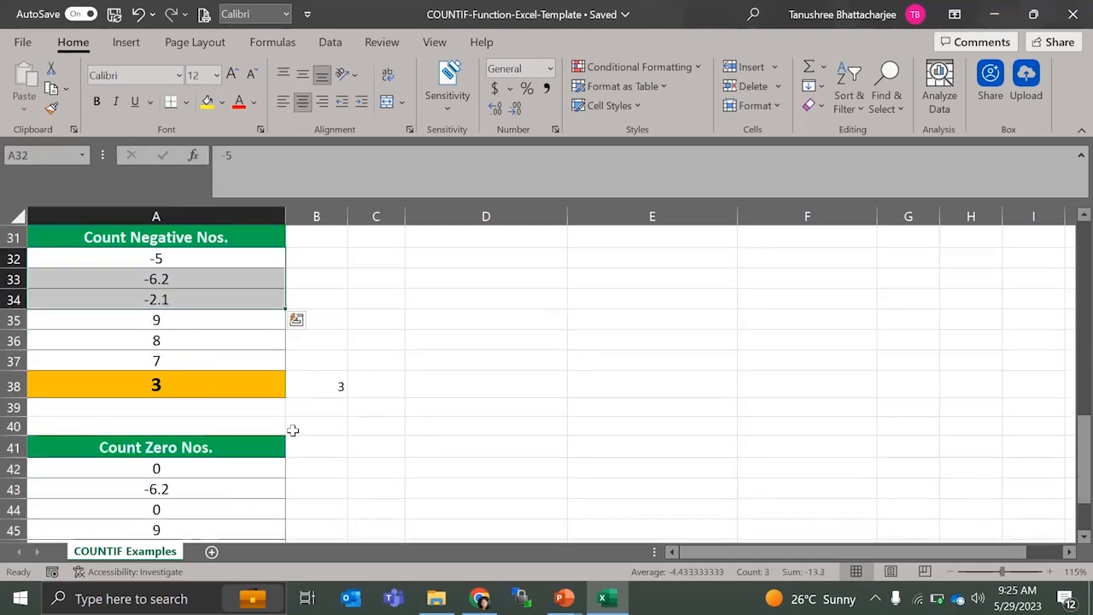
pyautogui.scroll(-2, 292, 427)
pyautogui.click(312, 468)
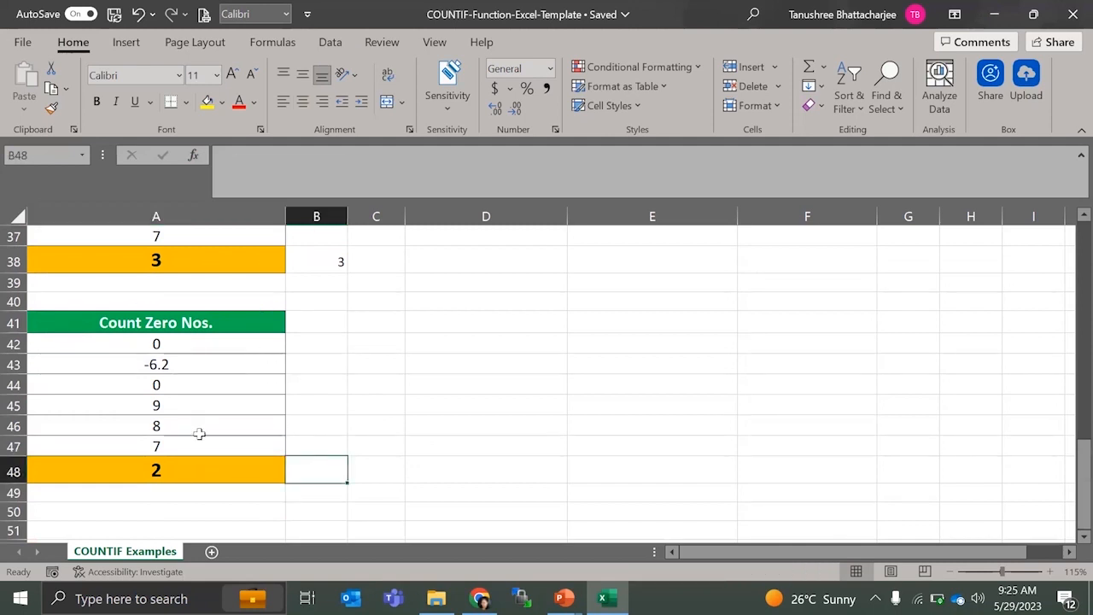
pyautogui.write('=')
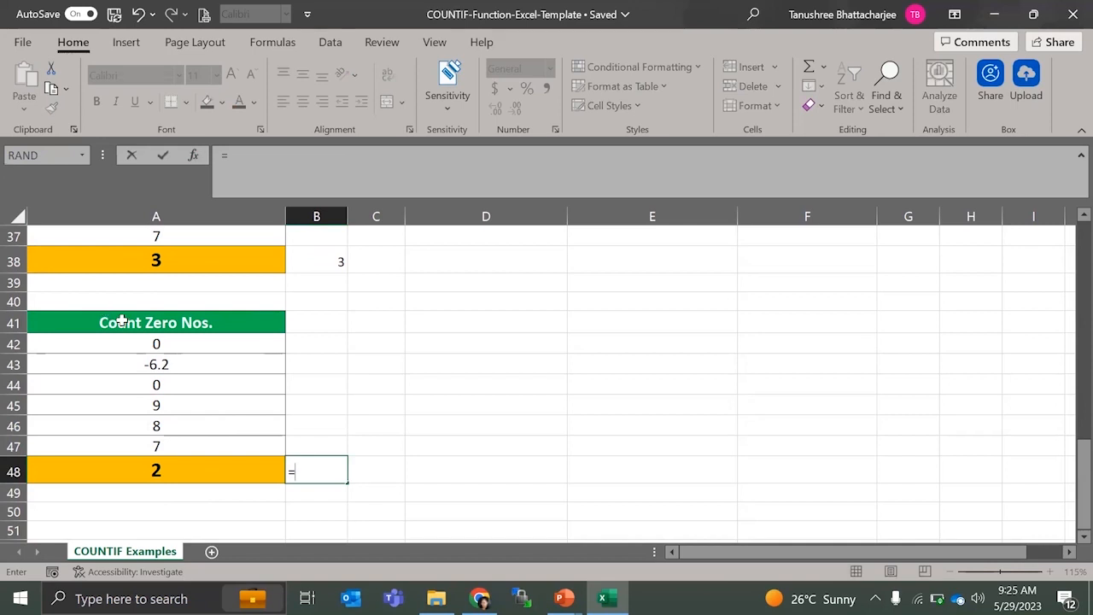
pyautogui.moveTo(146, 347); pyautogui.dragTo(175, 447)
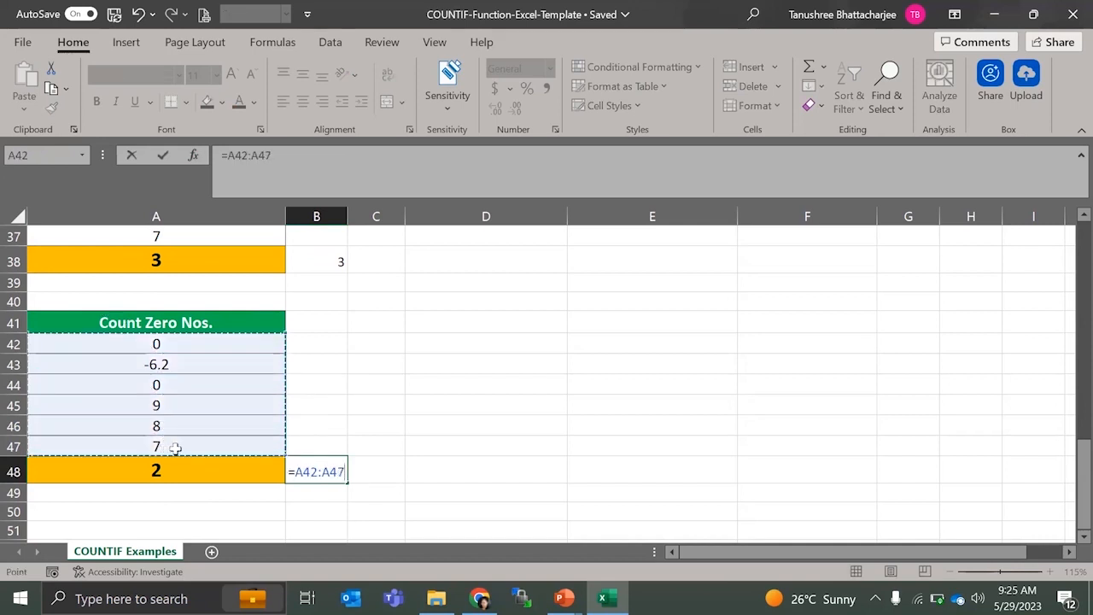
pyautogui.write(',')
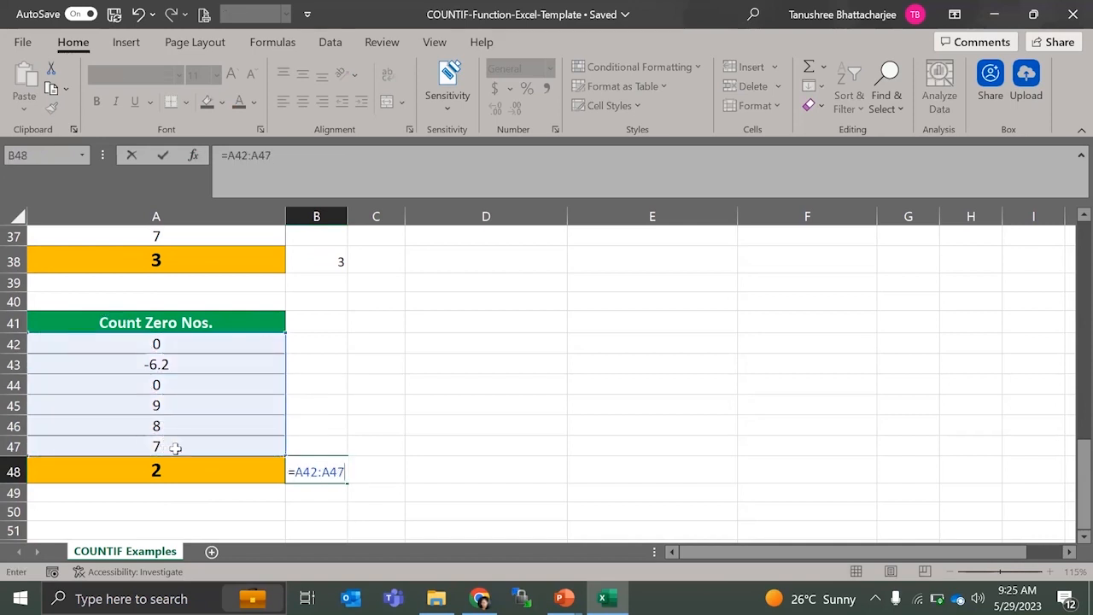
pyautogui.press('BackSpace')
pyautogui.press('BackSpace')
pyautogui.press('BackSpace')
pyautogui.press('BackSpace')
pyautogui.press('BackSpace')
pyautogui.press('BackSpace')
pyautogui.press('BackSpace')
# Complete the B48 formula as =COUNTIF(A42:A47,0) to count the zeros, and review the entered formula.
pyautogui.write('cou')
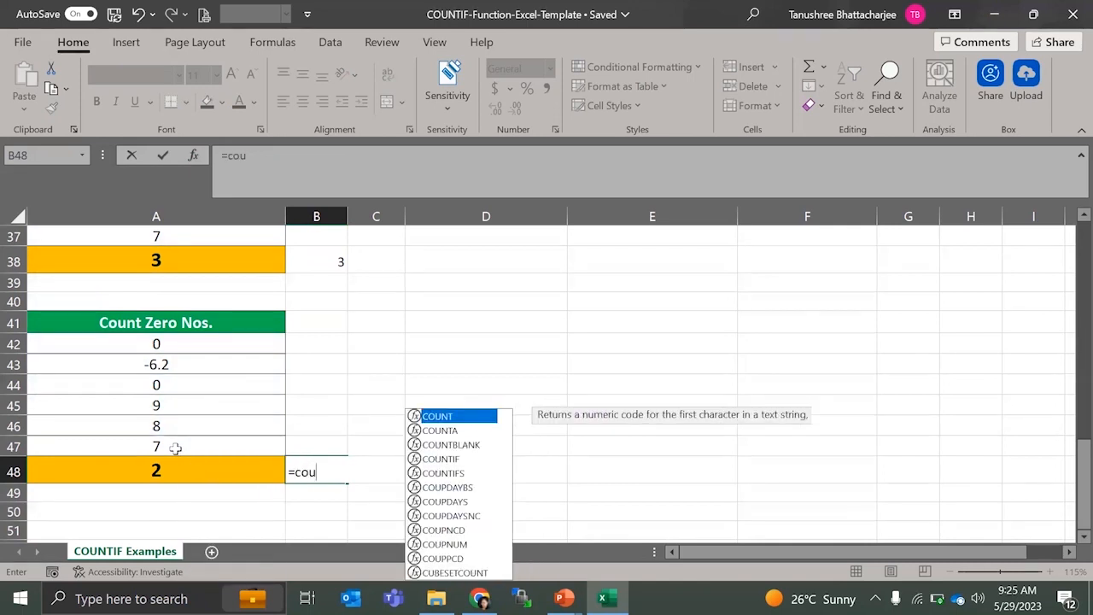
pyautogui.write('ntif(')
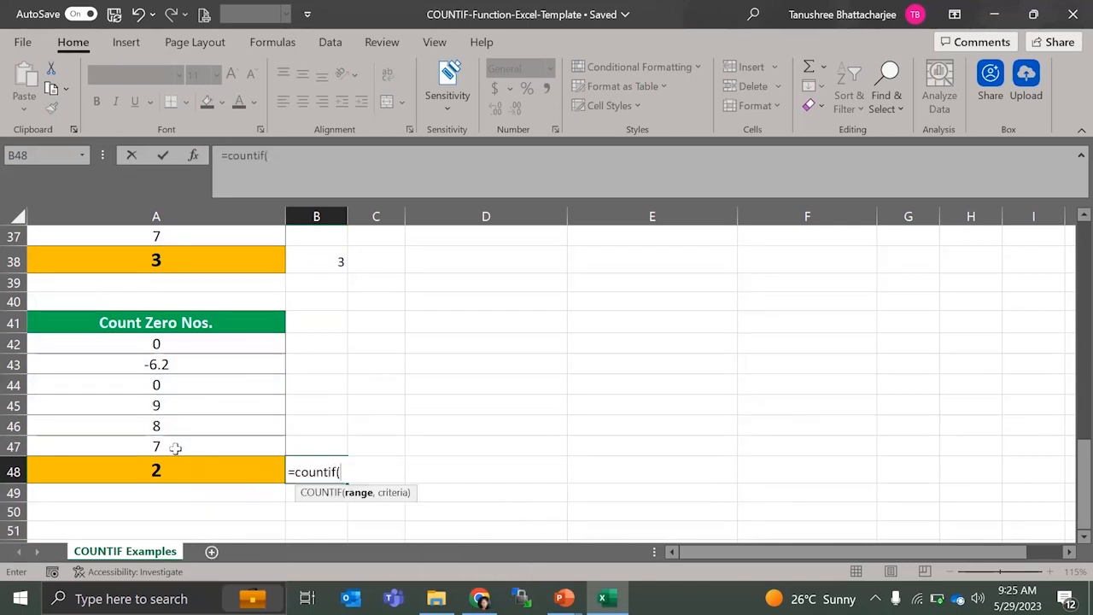
pyautogui.moveTo(156, 344); pyautogui.dragTo(170, 444)
pyautogui.write(',')
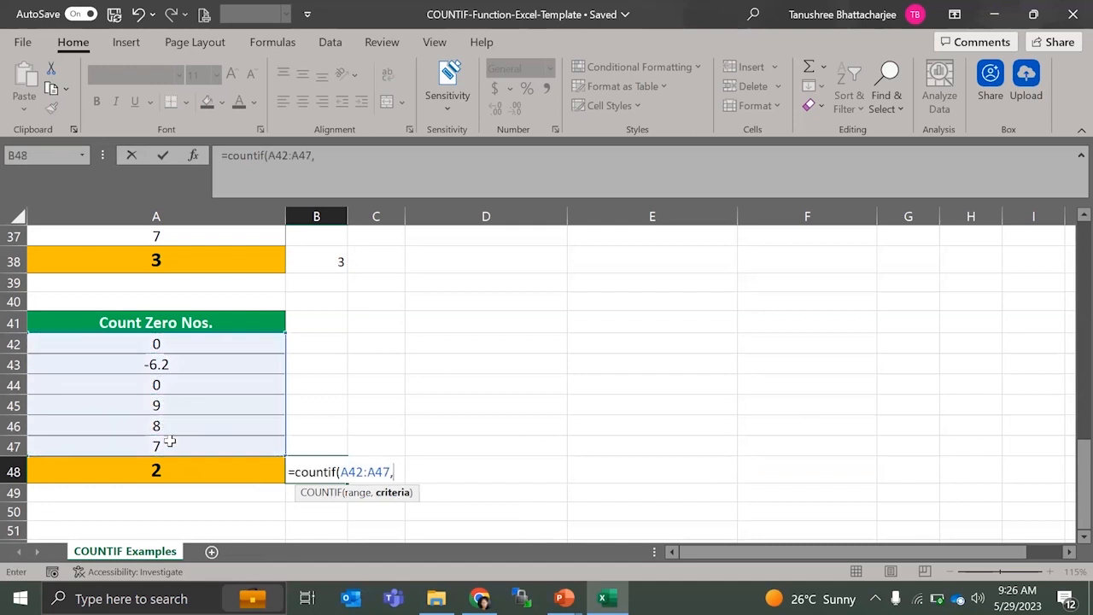
pyautogui.write('0)')
pyautogui.press('Return')
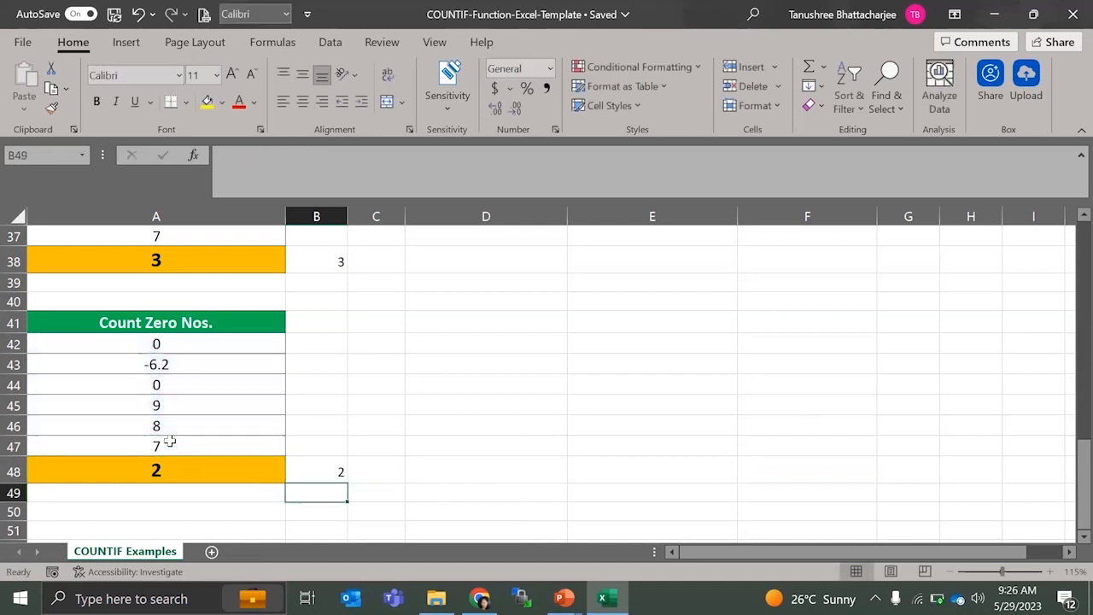
pyautogui.click(336, 472)
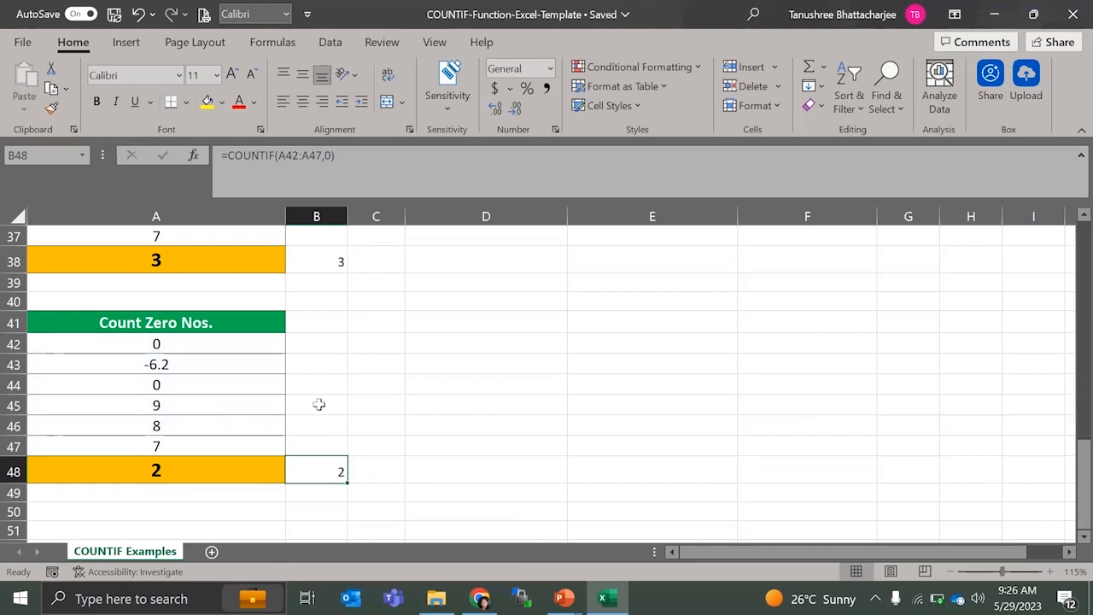
# Review the COUNTIF examples once more, close the workbook, and advance the PowerPoint slideshow to the COUNTIFS slide.
pyautogui.scroll(12, 317, 407)
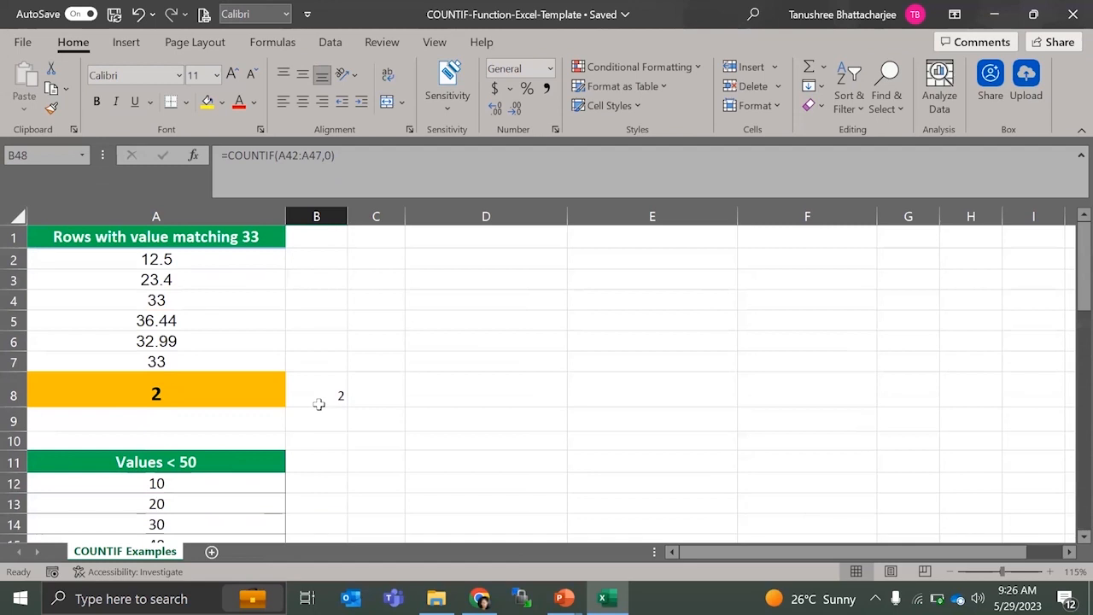
pyautogui.scroll(-5, 307, 398)
pyautogui.scroll(5, 308, 401)
pyautogui.click(1072, 10)
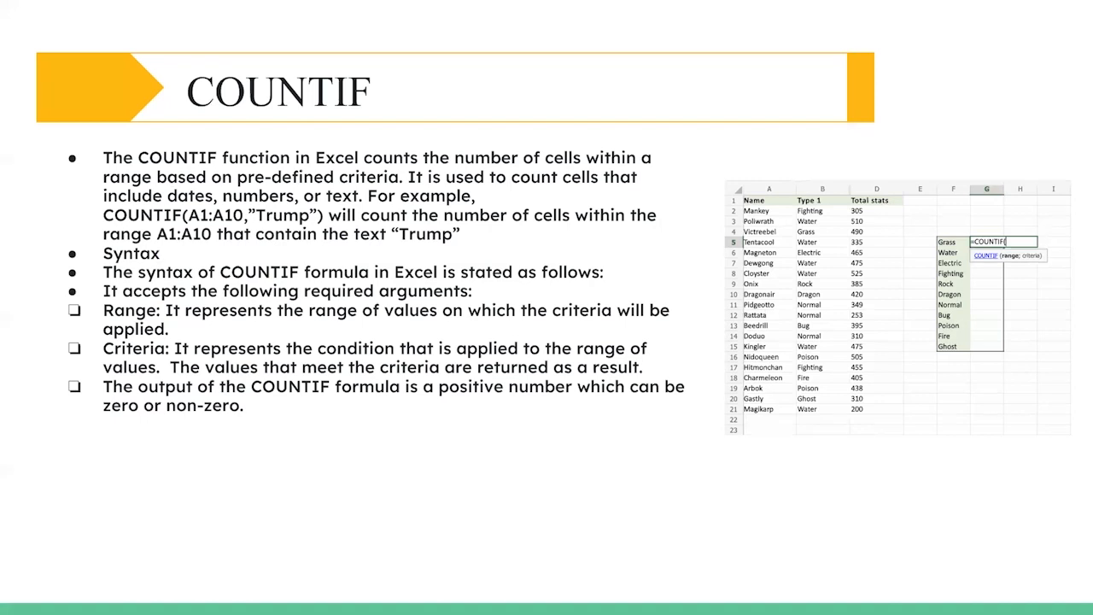
pyautogui.click(453, 299)
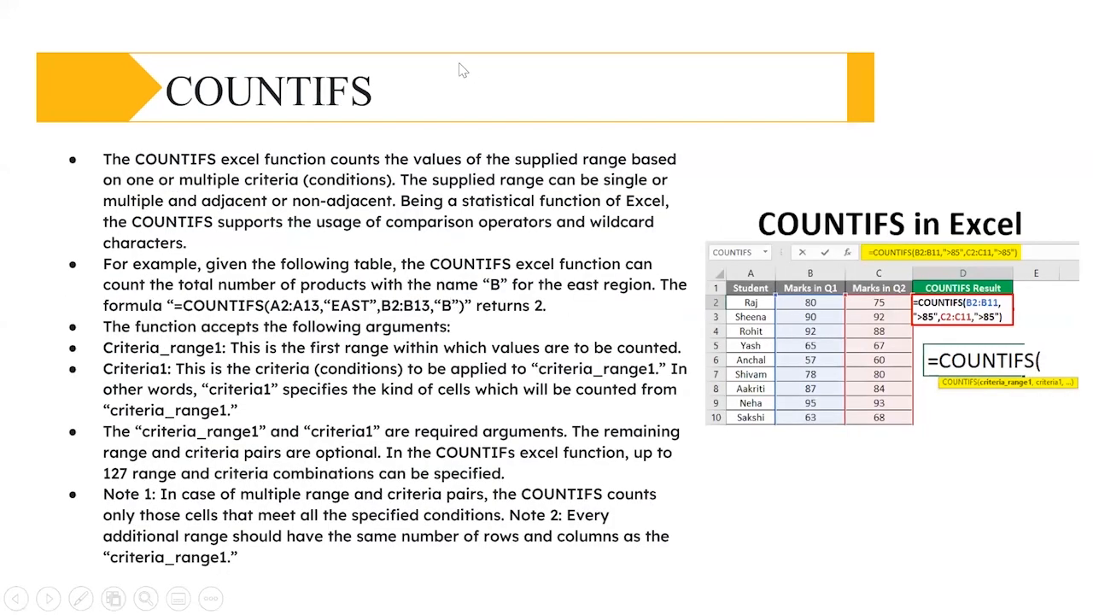